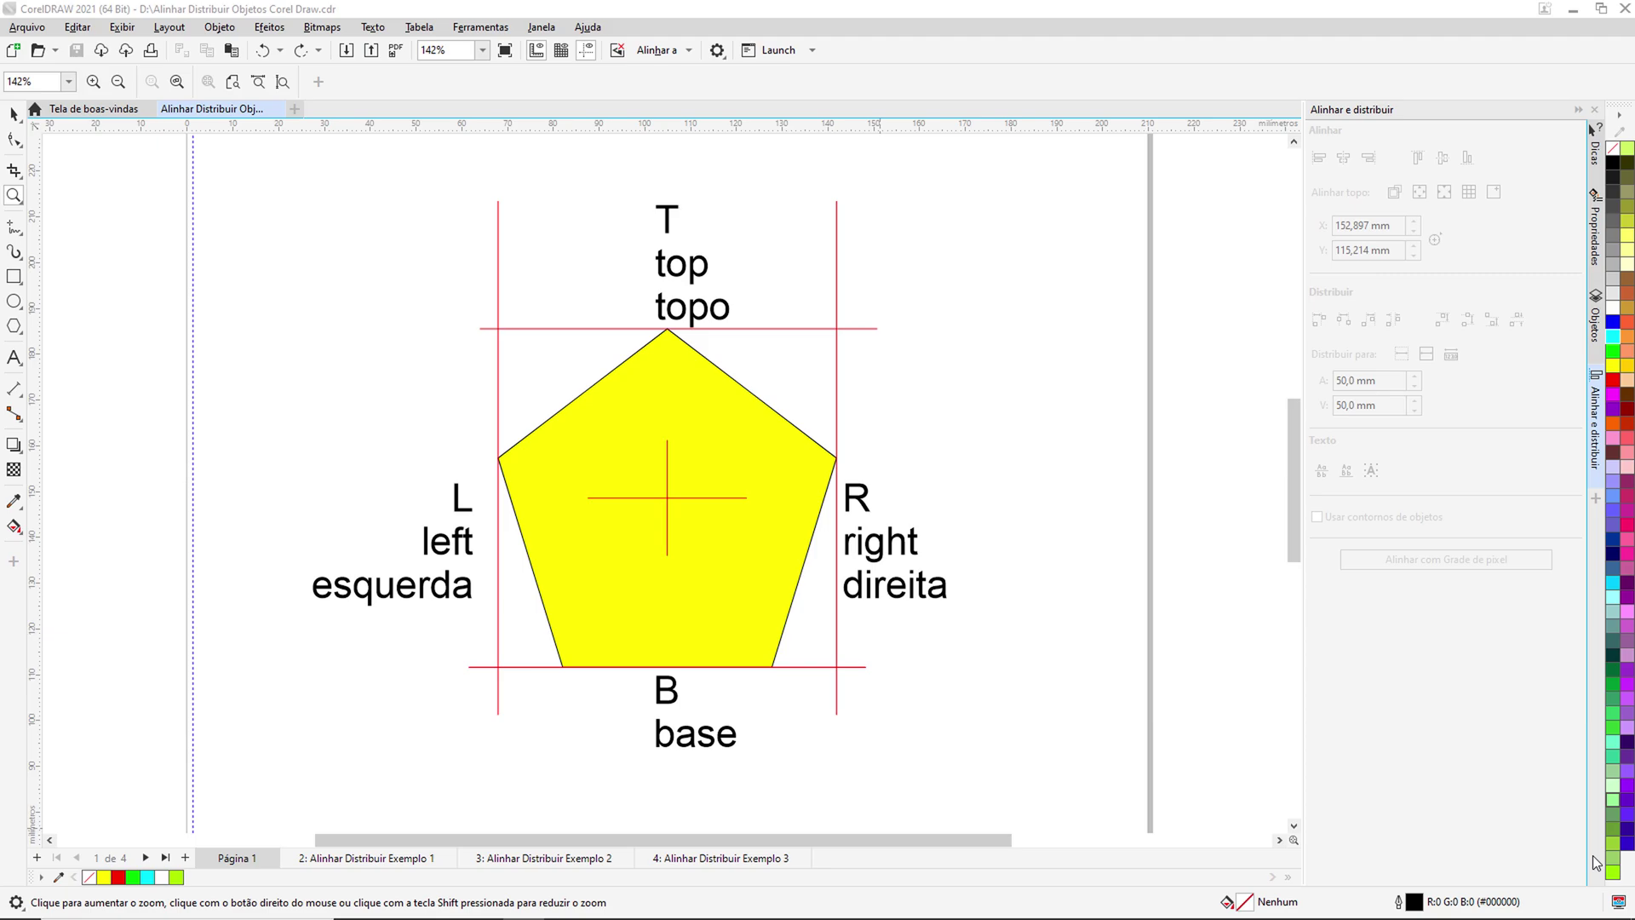
Select the yellow pentagon and examine its centre where the two red lines cross
{"action": "left_click", "coordinate": [703, 400]}
{"action": "key", "text": "space"}
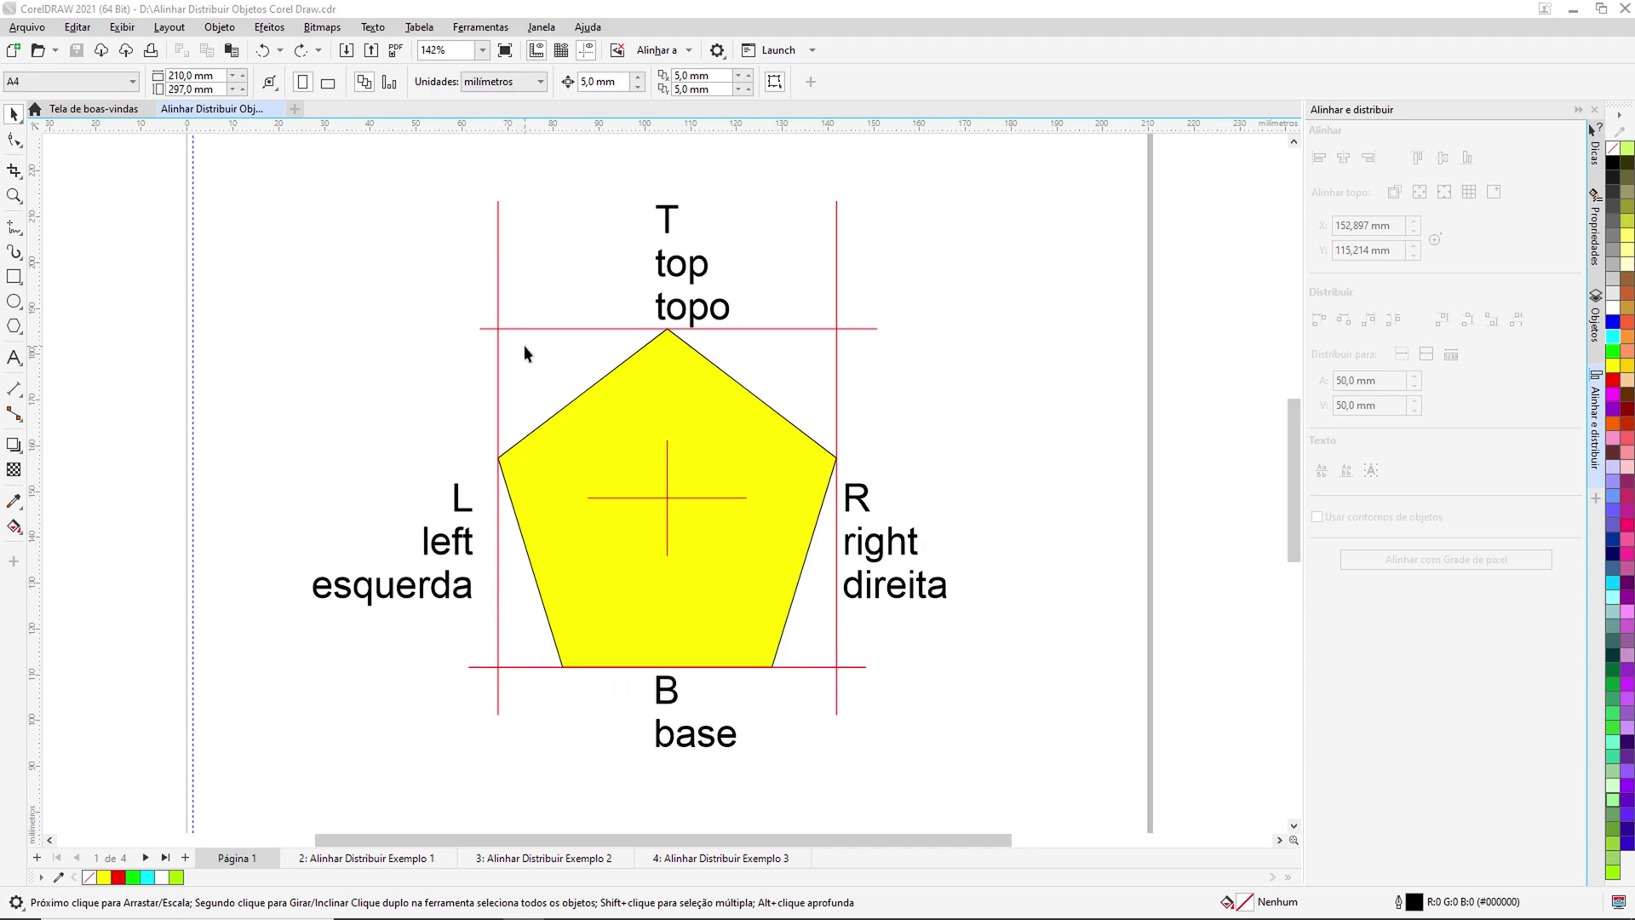
{"action": "left_click", "coordinate": [701, 457]}
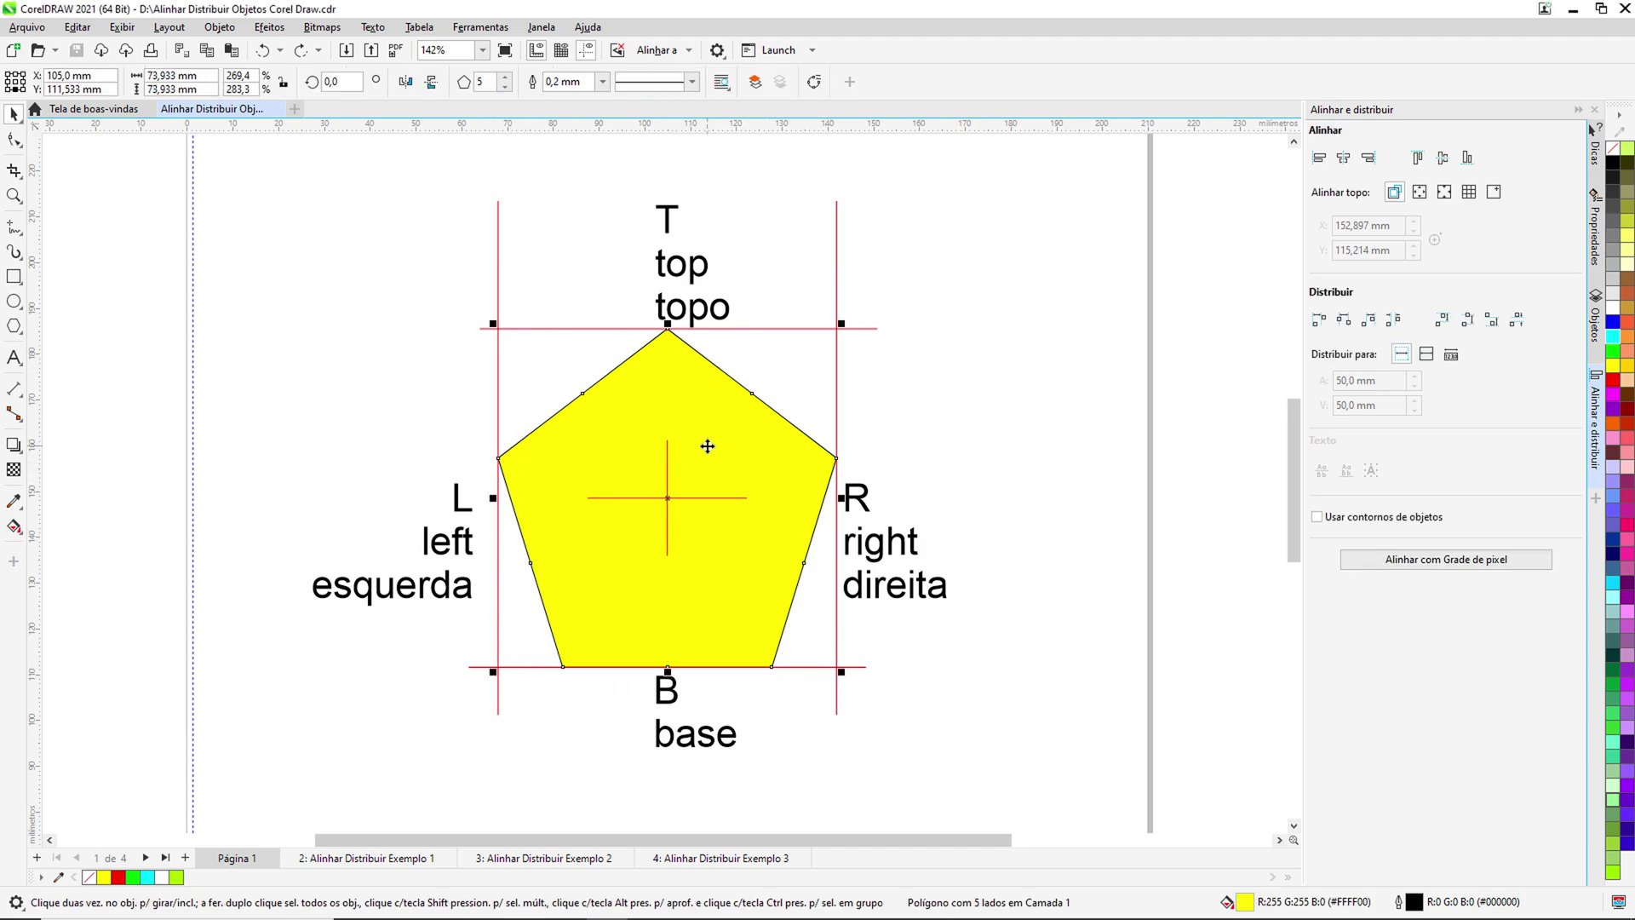
{"action": "left_click", "coordinate": [944, 410]}
{"action": "left_click", "coordinate": [727, 401]}
{"action": "scroll", "coordinate": [667, 499], "scroll_direction": "up", "scroll_amount": 4}
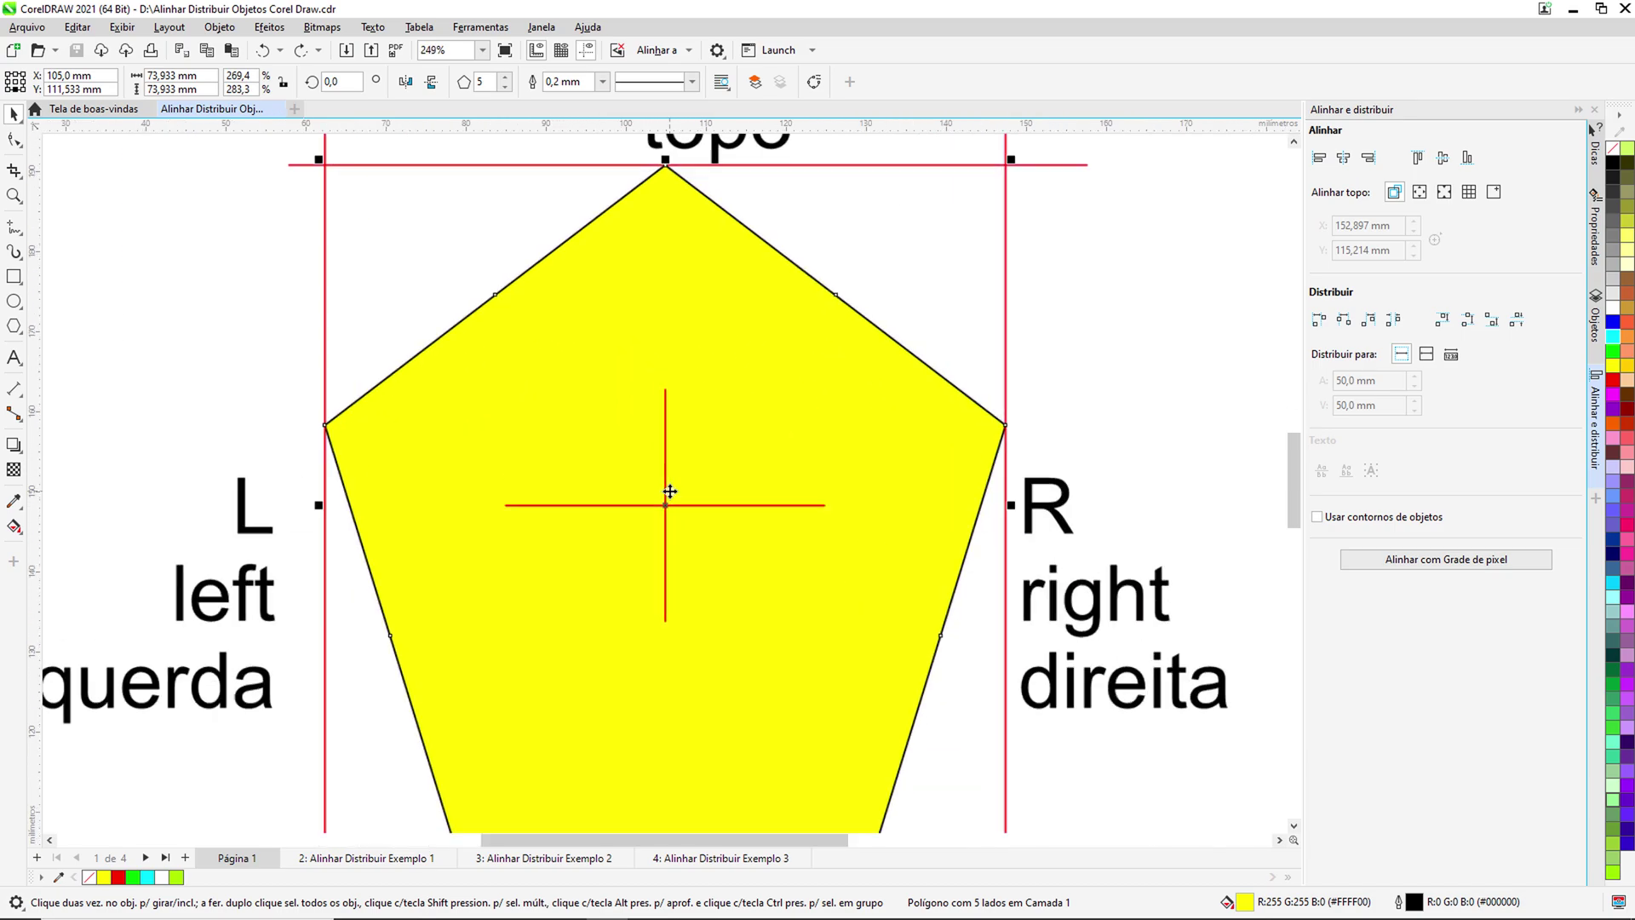
{"action": "scroll", "coordinate": [663, 515], "scroll_direction": "up", "scroll_amount": 3}
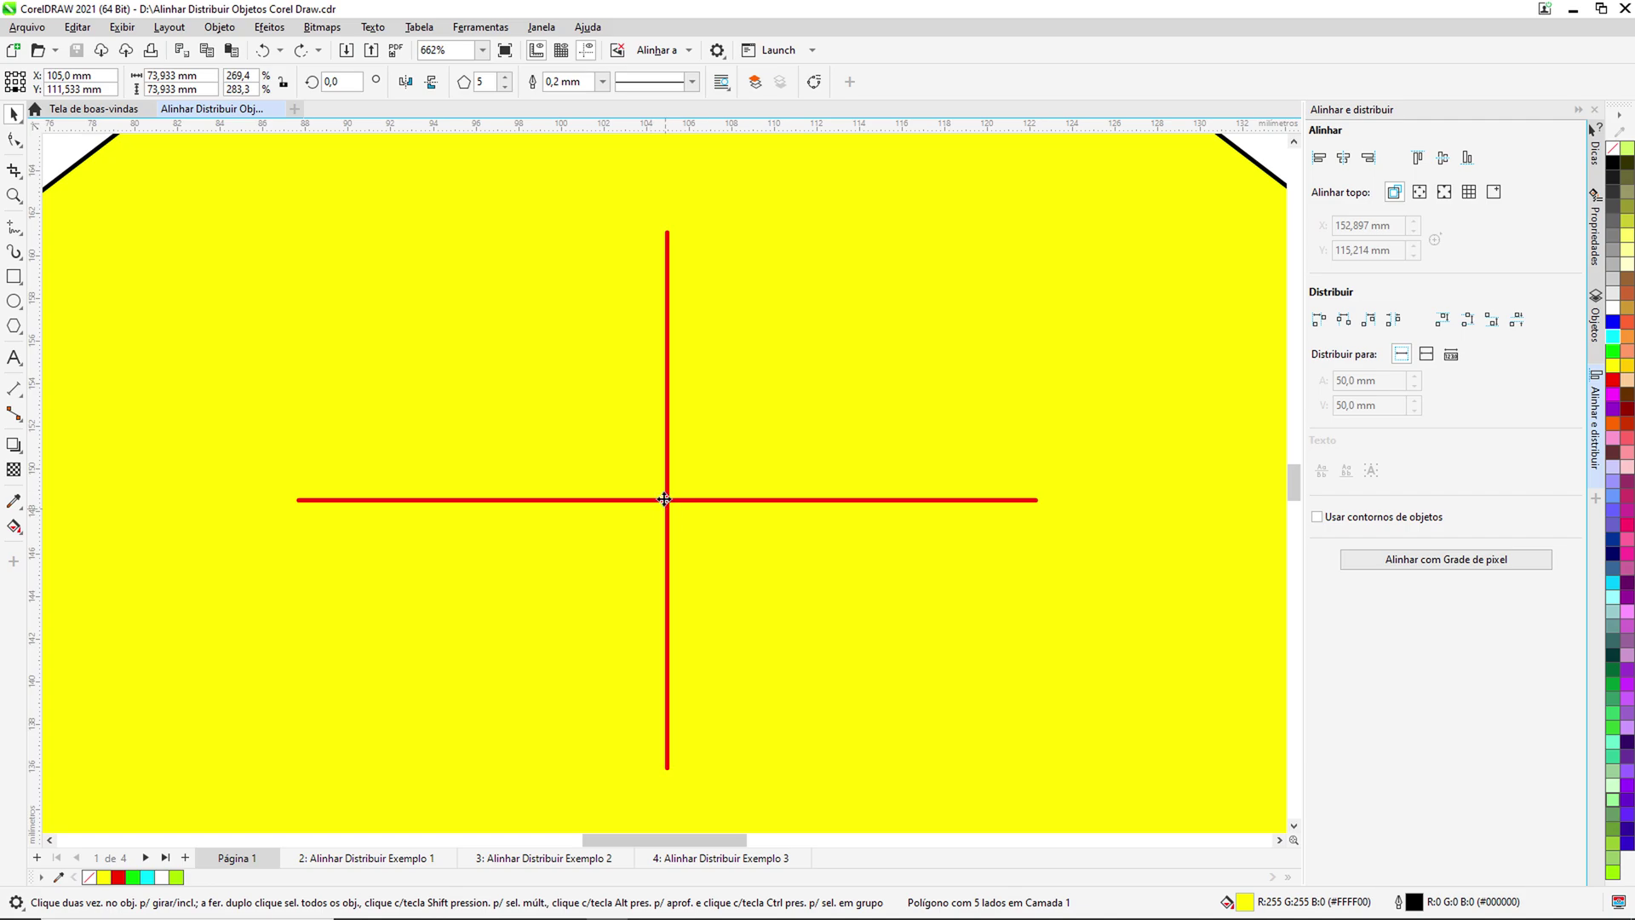
{"action": "scroll", "coordinate": [666, 487], "scroll_direction": "down", "scroll_amount": 5}
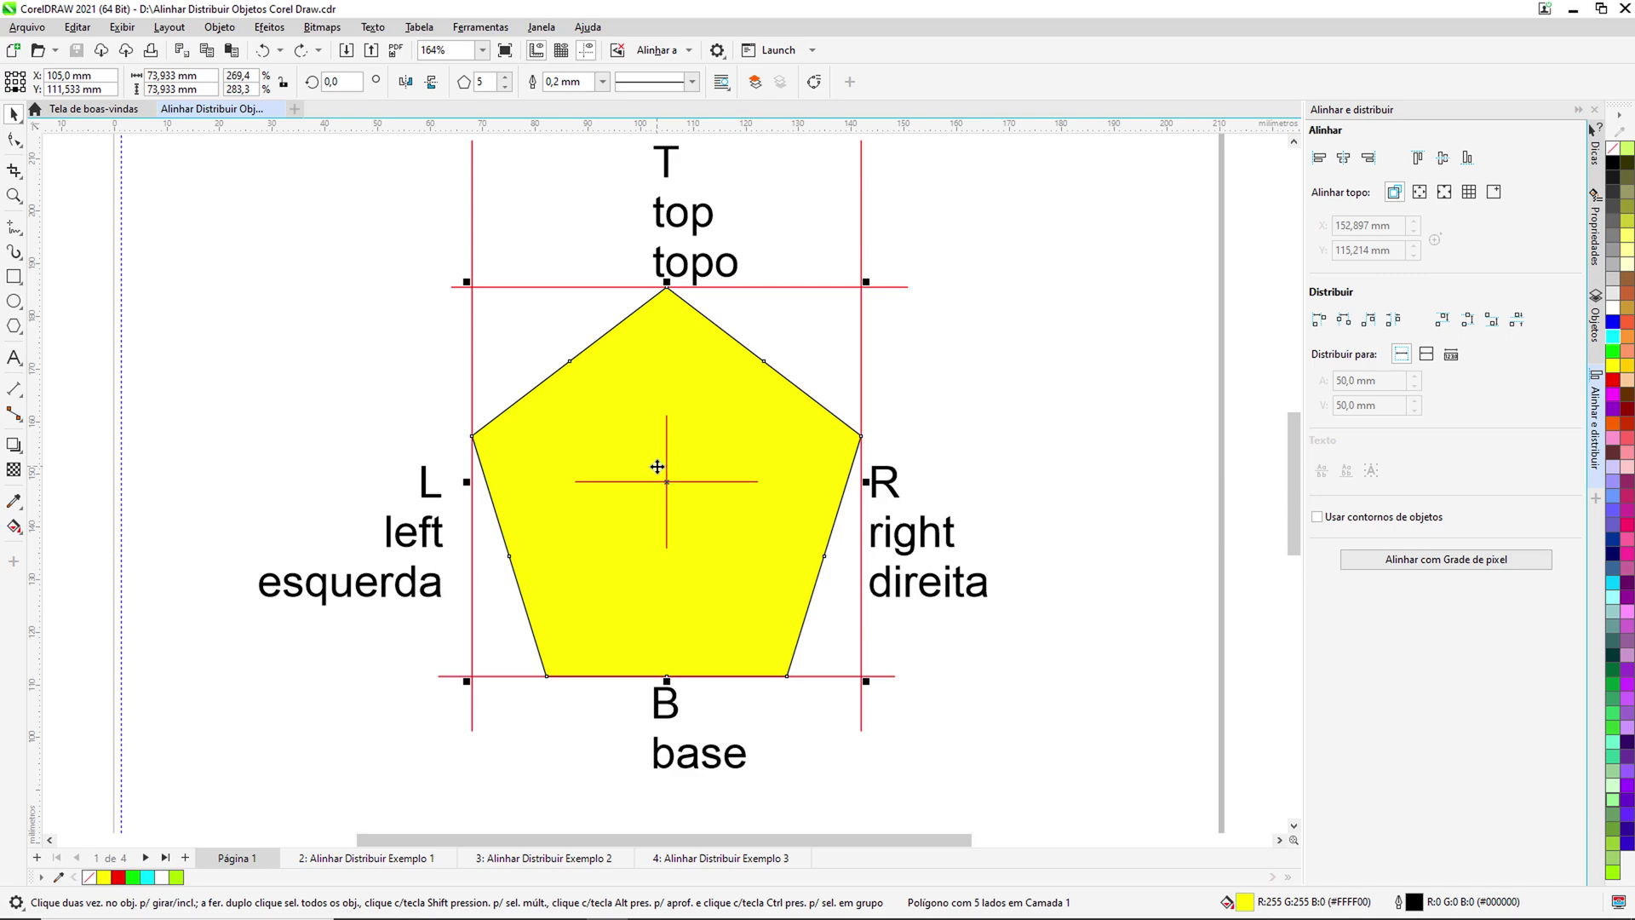
Move the yellow pentagon away from its red guide lines and centre it on the page again
{"action": "left_click_drag", "start_coordinate": [665, 461], "coordinate": [441, 618]}
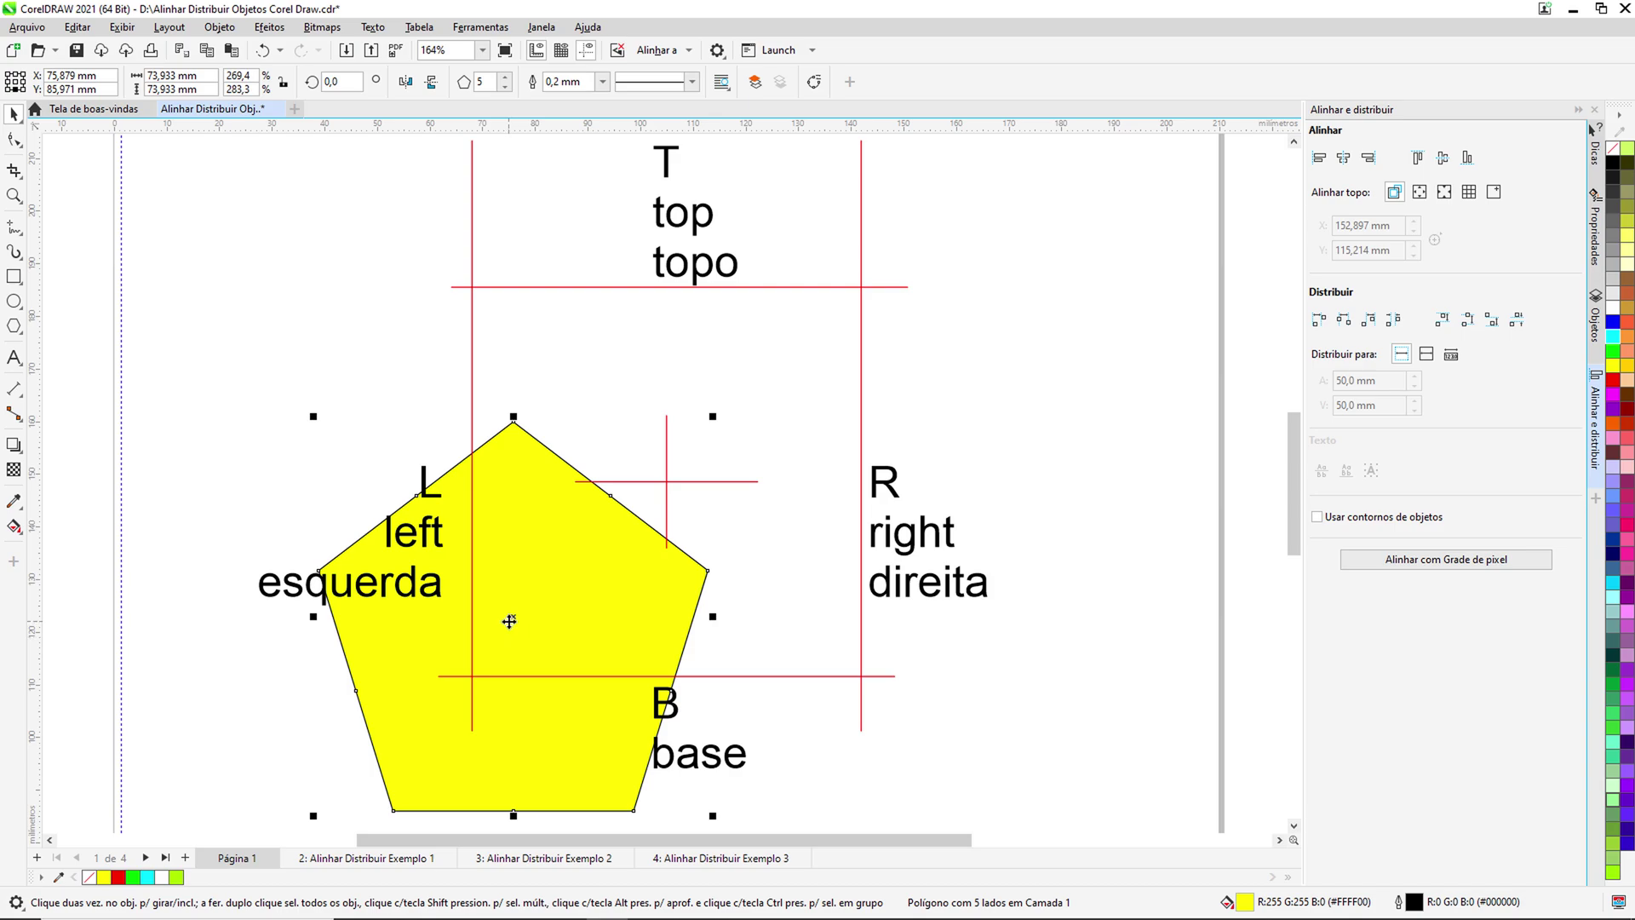
{"action": "scroll", "coordinate": [510, 621], "scroll_direction": "down", "scroll_amount": 4}
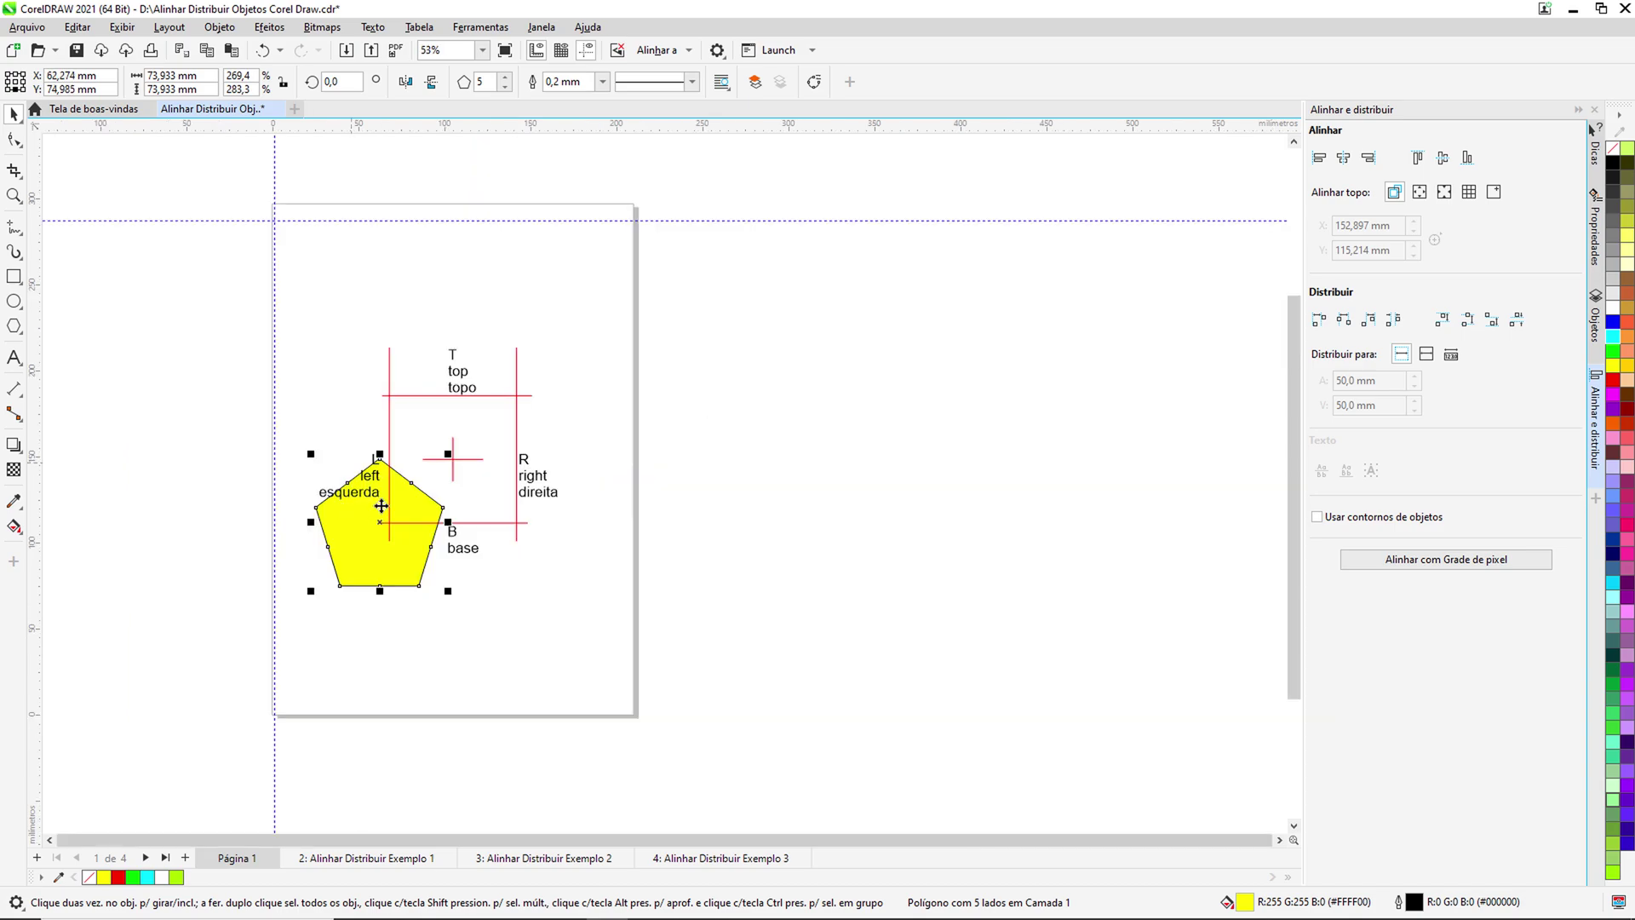
{"action": "key", "text": "p"}
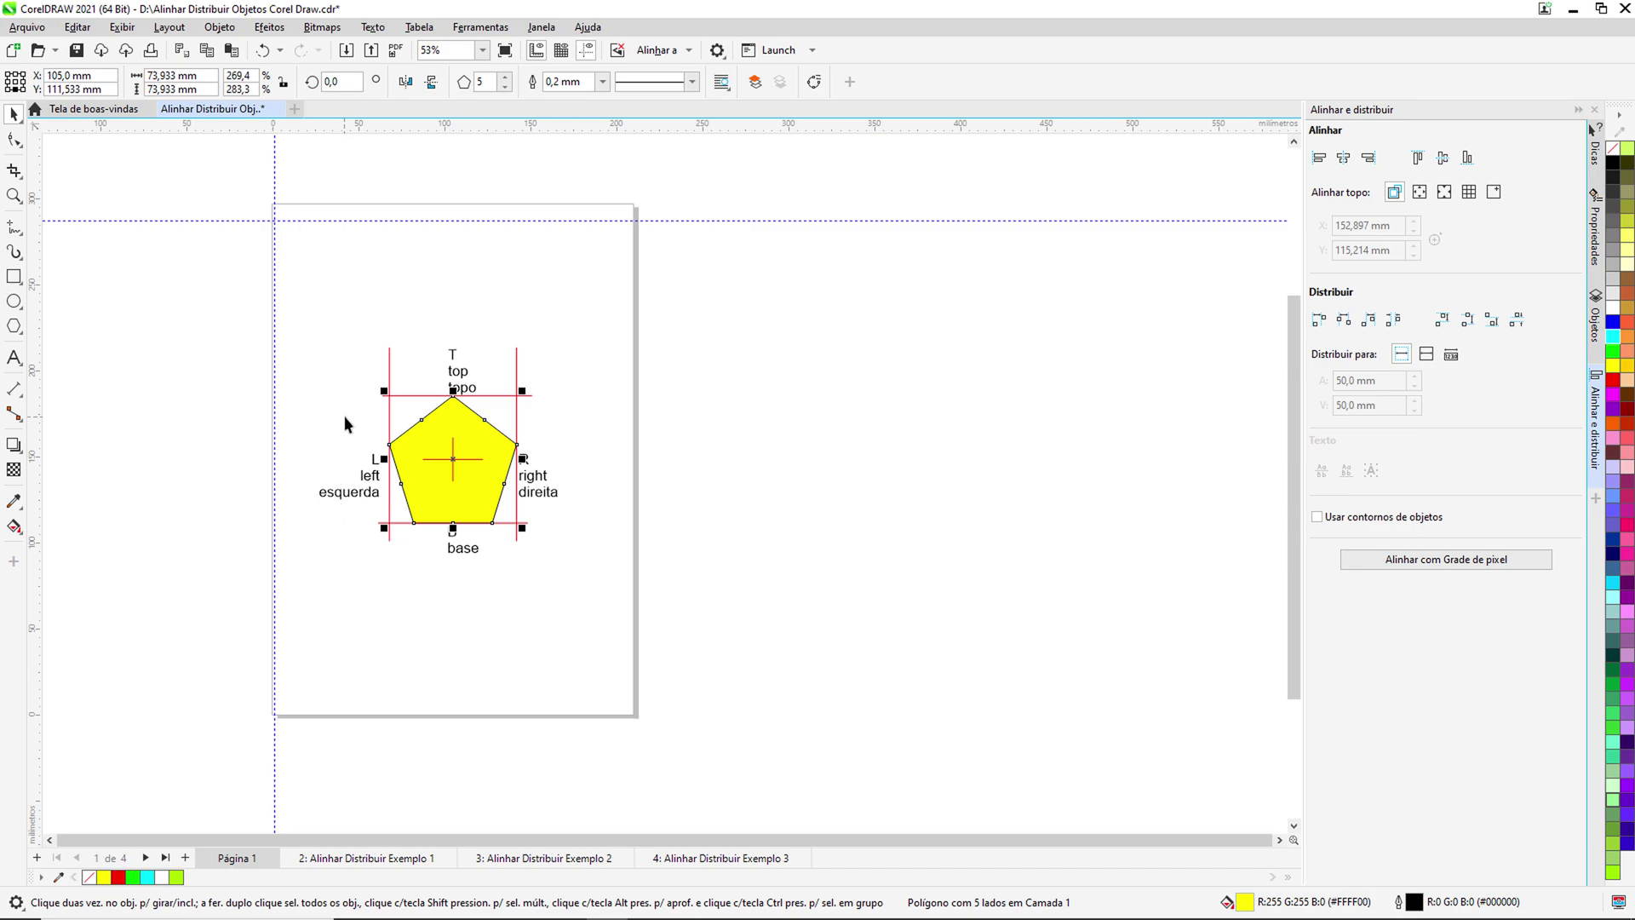
Align the four circles on the page Alinhar Distribuir Exemplo 1 in one row by their centres
{"action": "scroll", "coordinate": [344, 416], "scroll_direction": "up", "scroll_amount": 3}
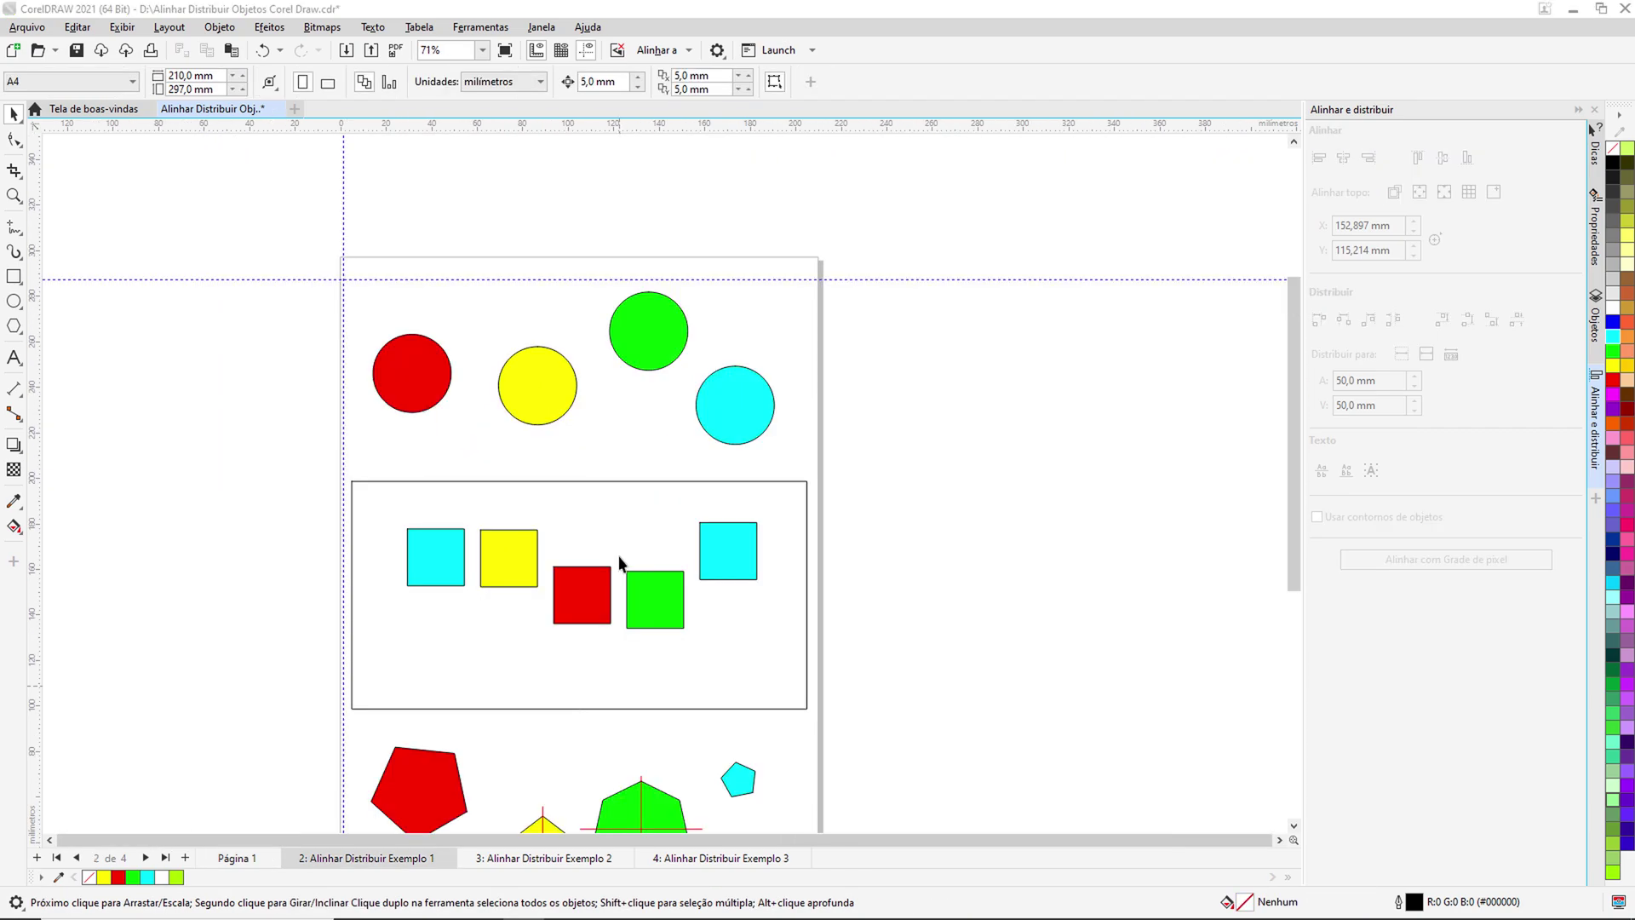
{"action": "left_click_drag", "start_coordinate": [288, 202], "coordinate": [866, 457]}
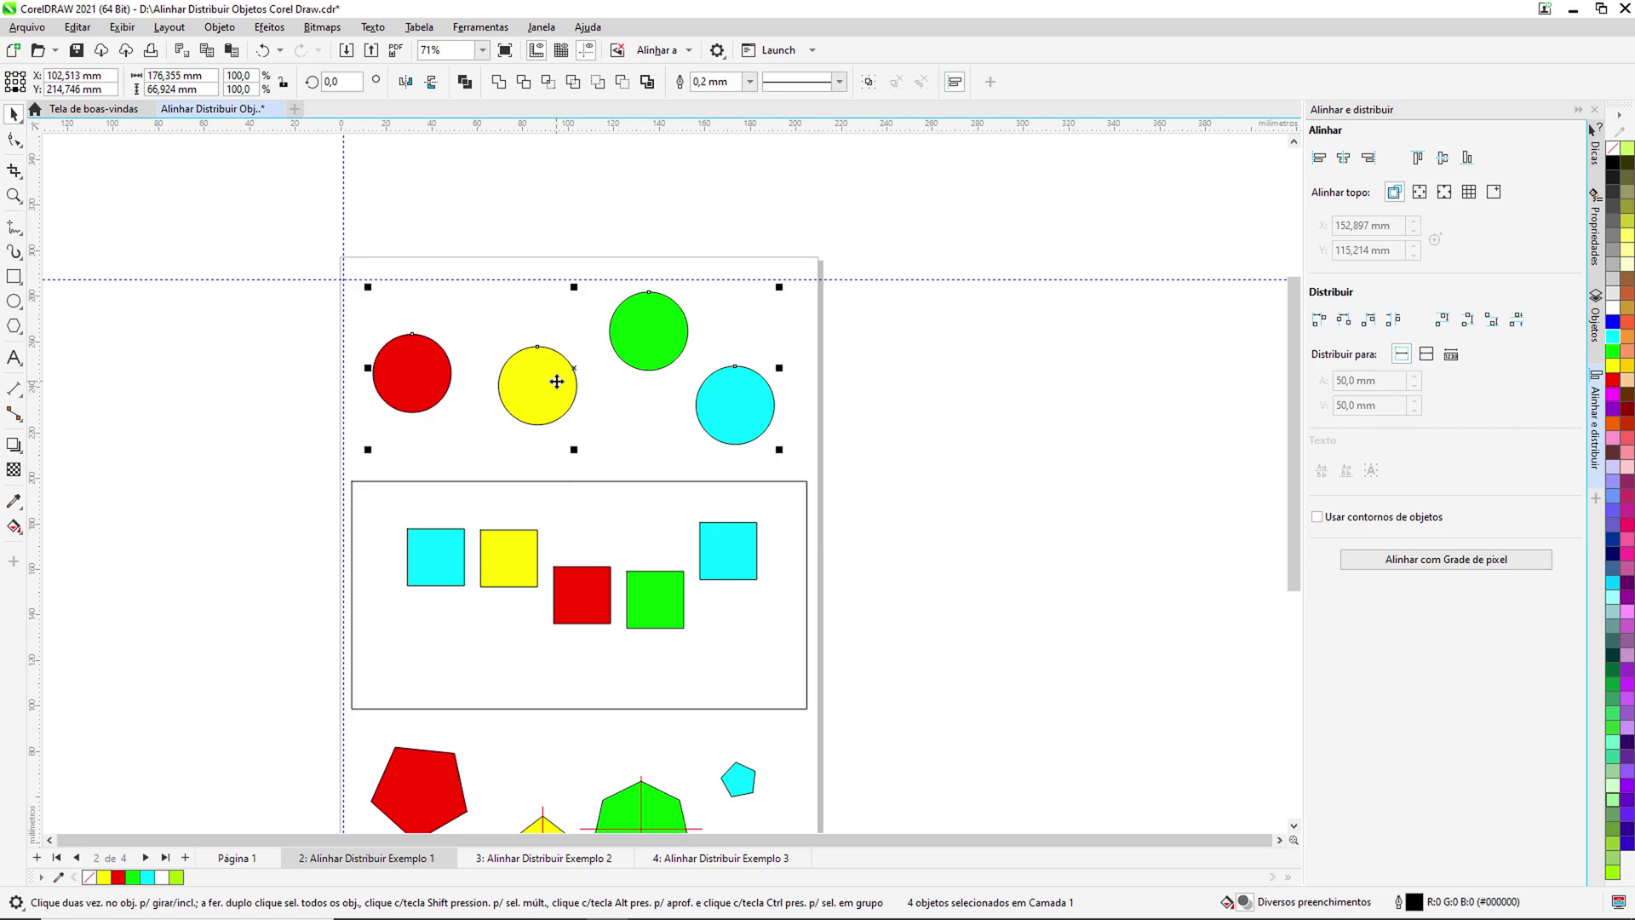
{"action": "key", "text": "e"}
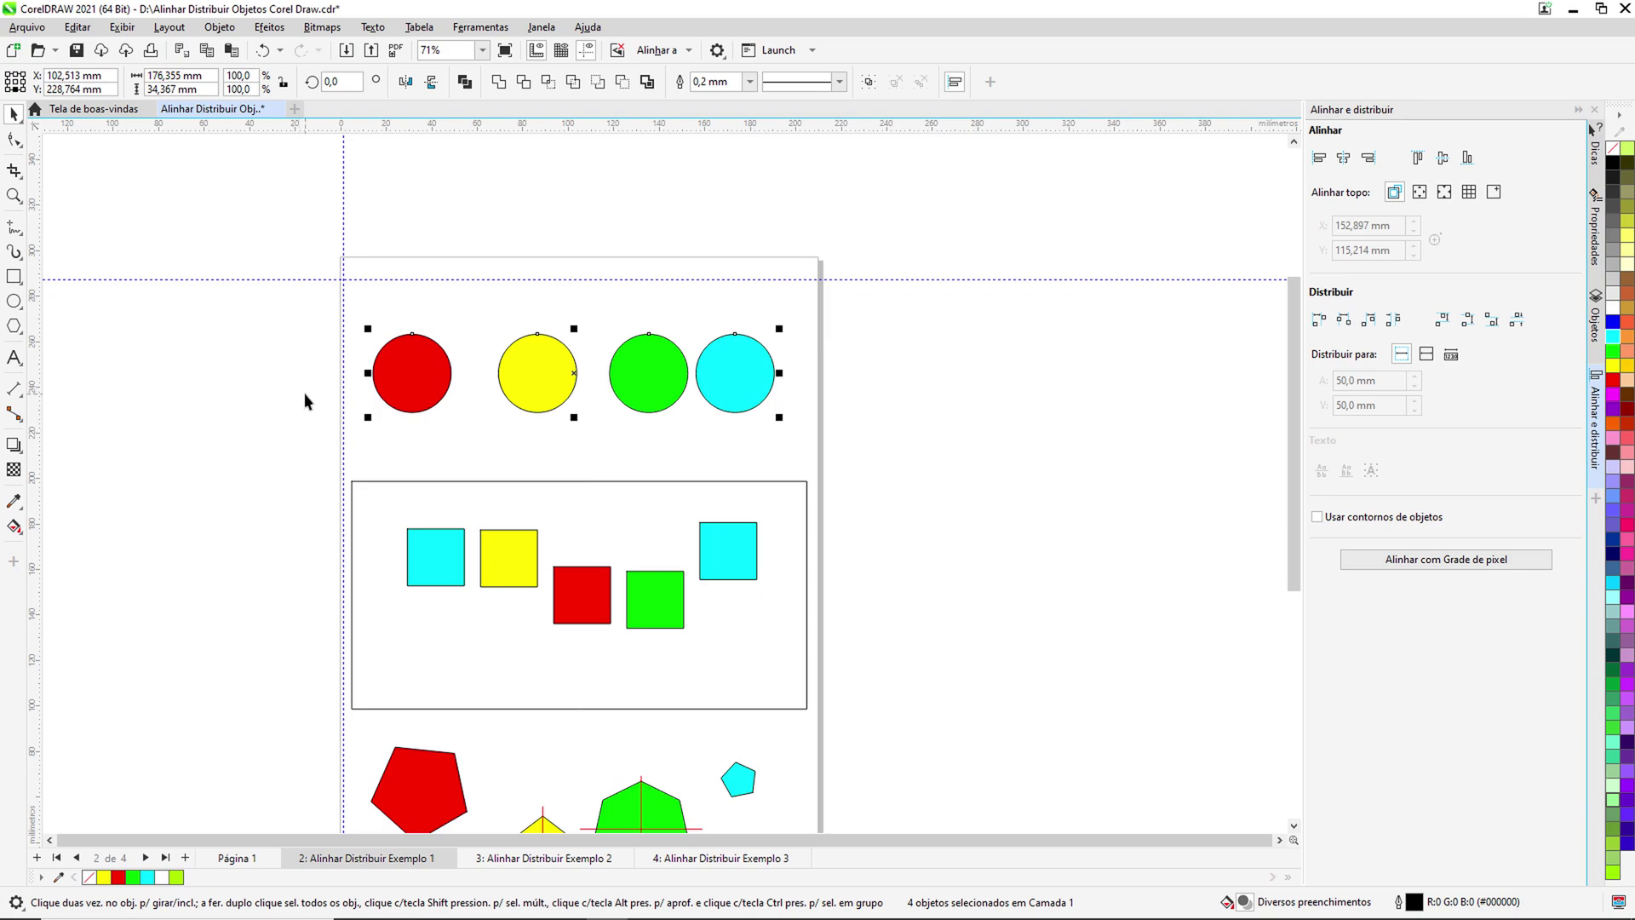
Try left-aligning the four circles and undo the alignment
{"action": "key", "text": "l"}
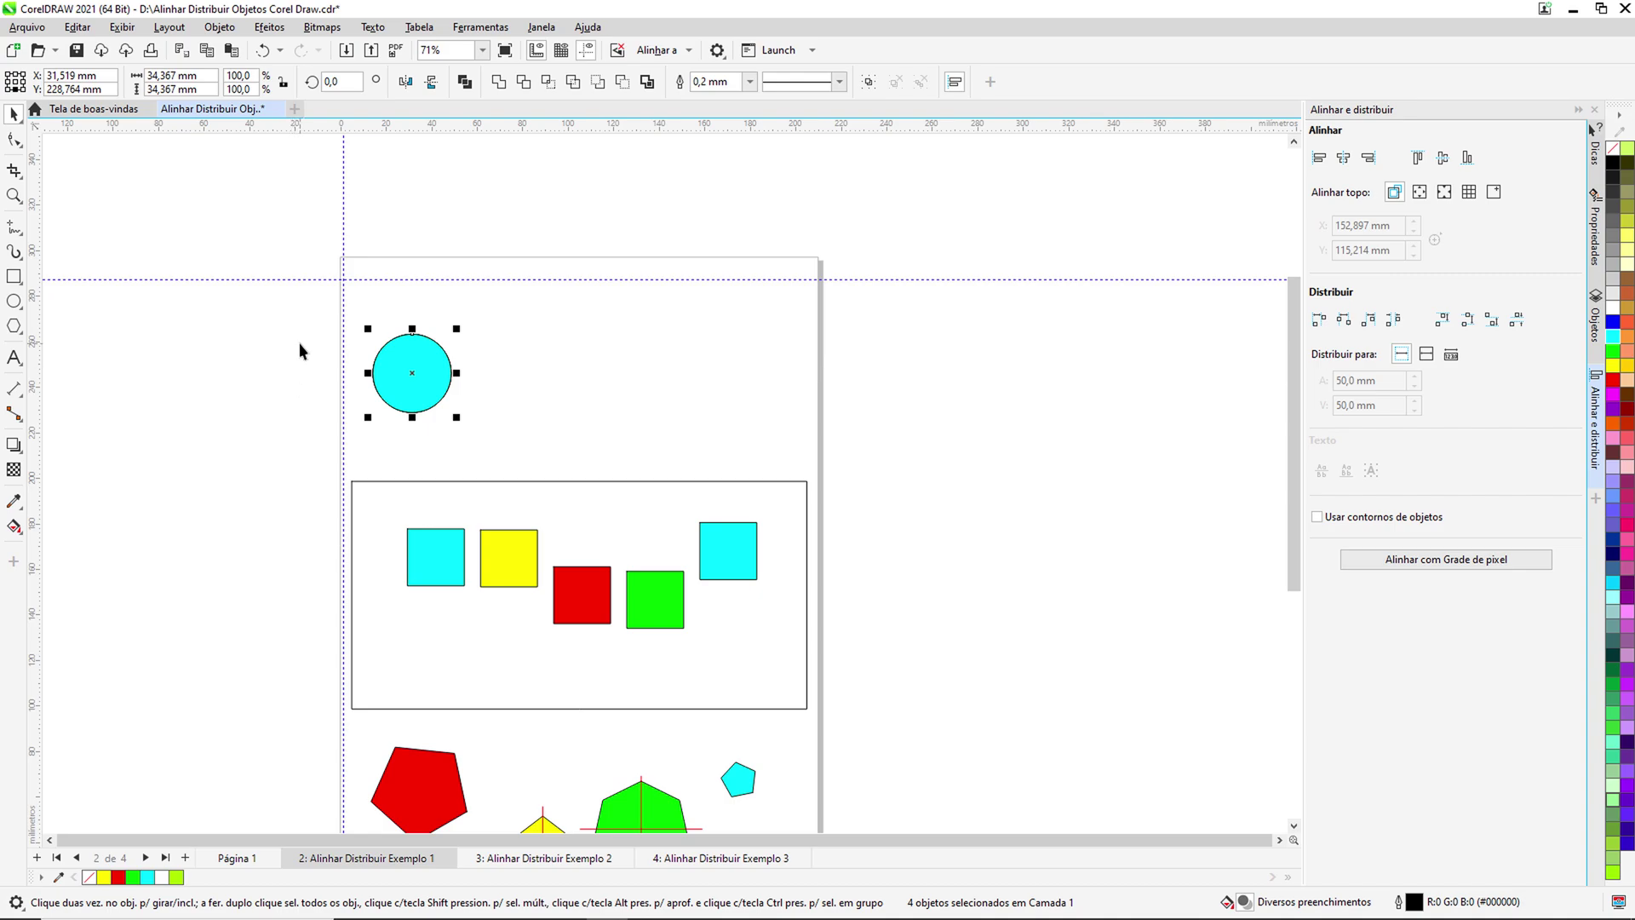
{"action": "key", "text": "ctrl+z"}
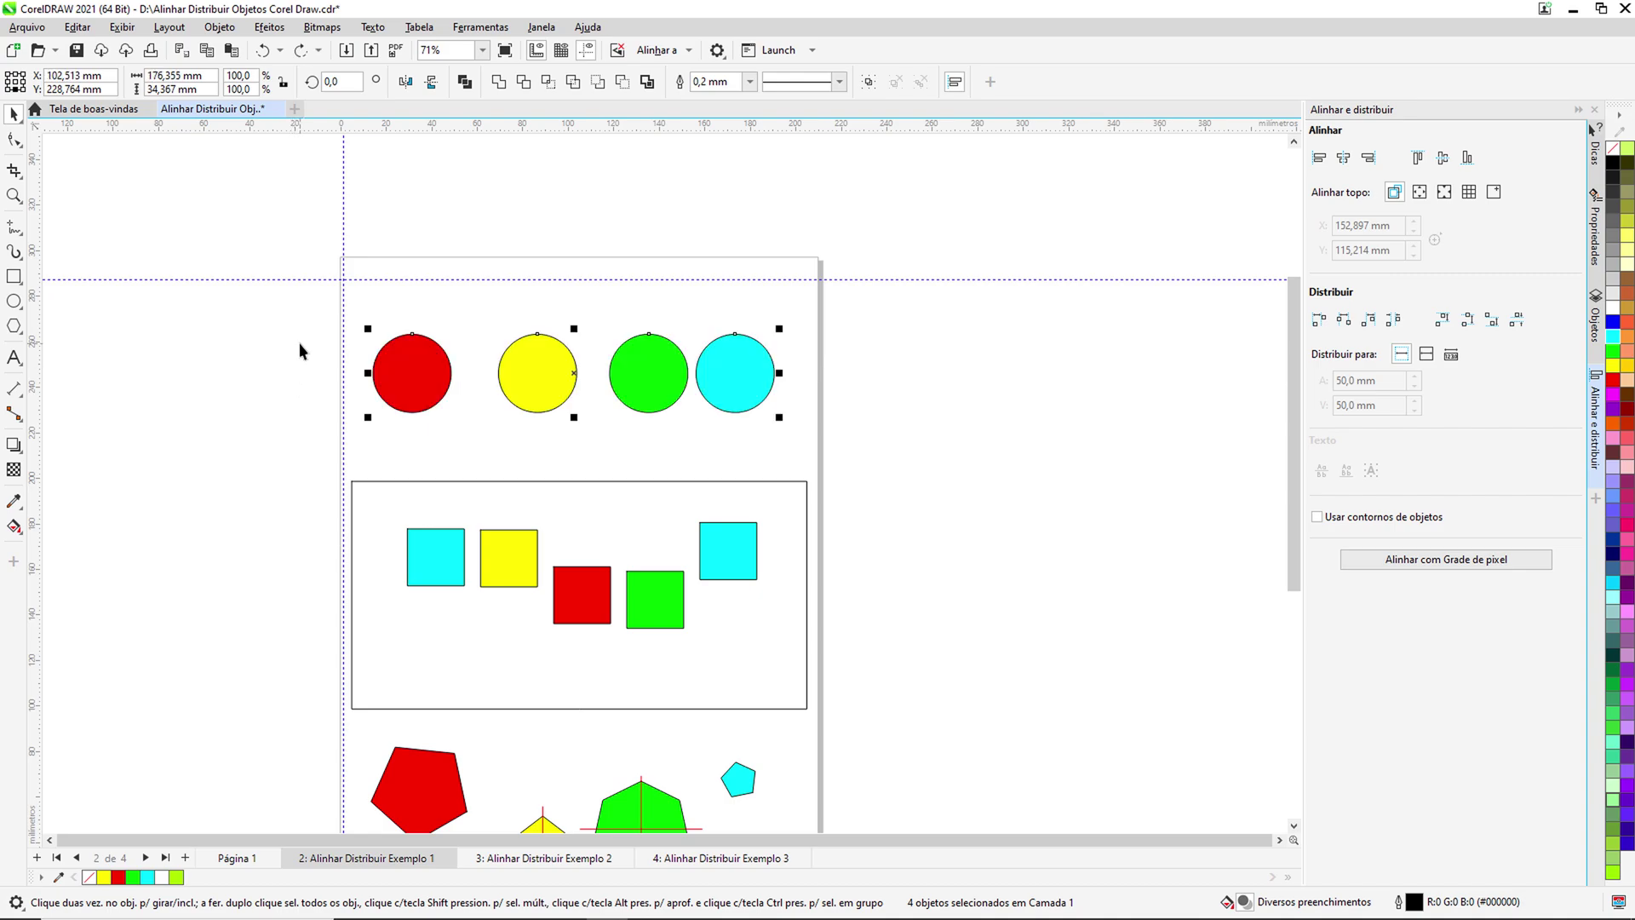
{"action": "key", "text": "l"}
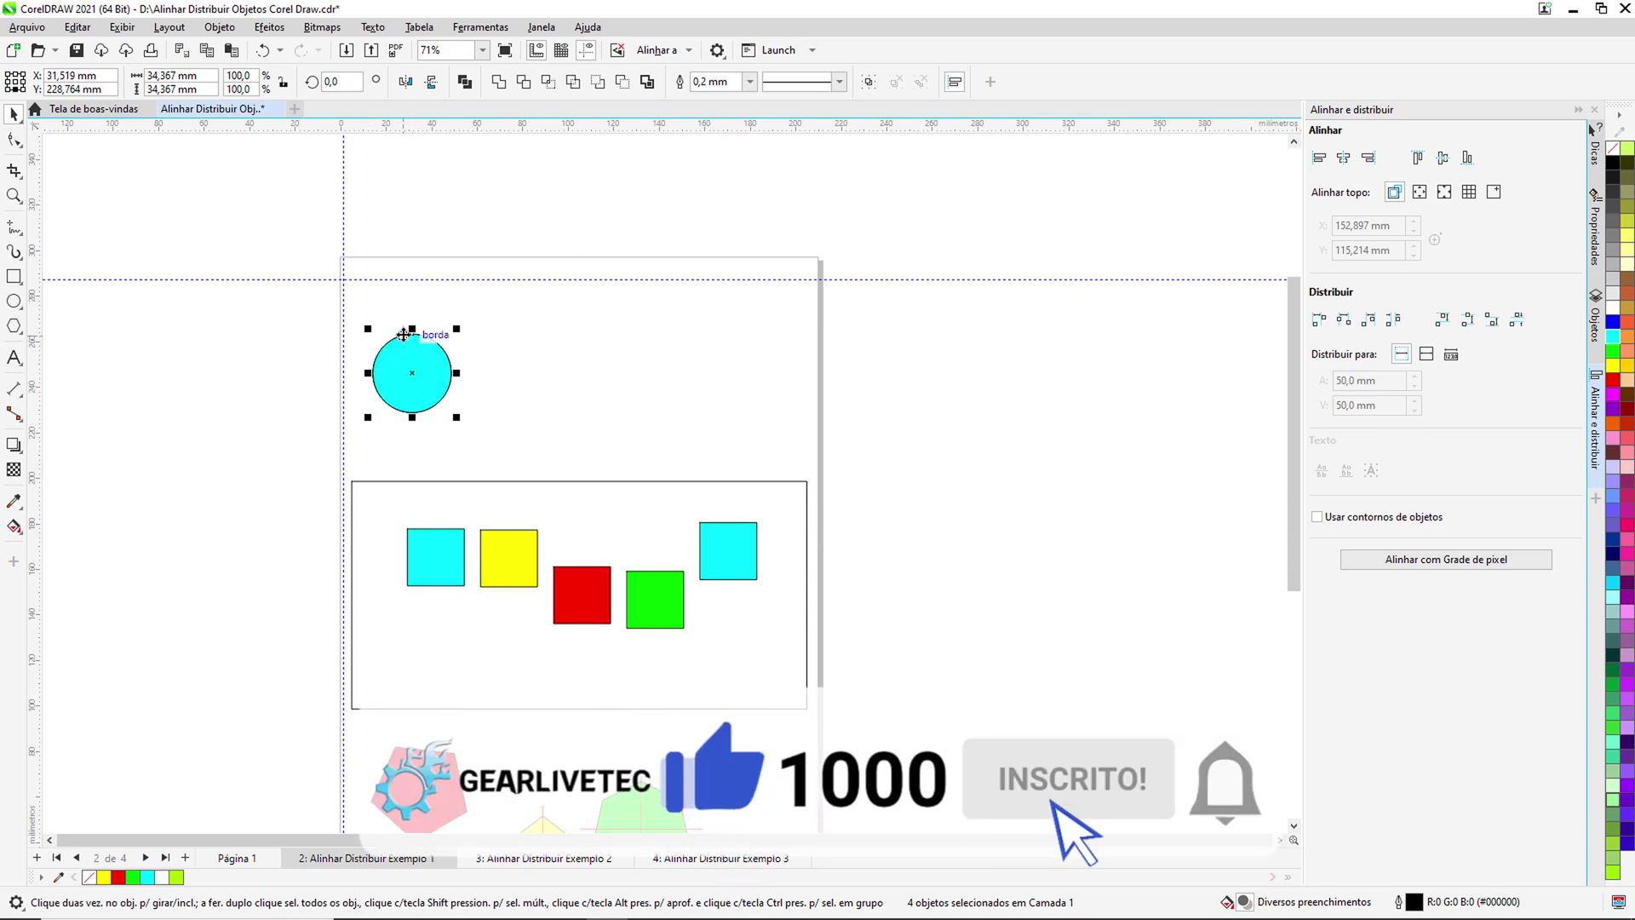
{"action": "key", "text": "ctrl+z"}
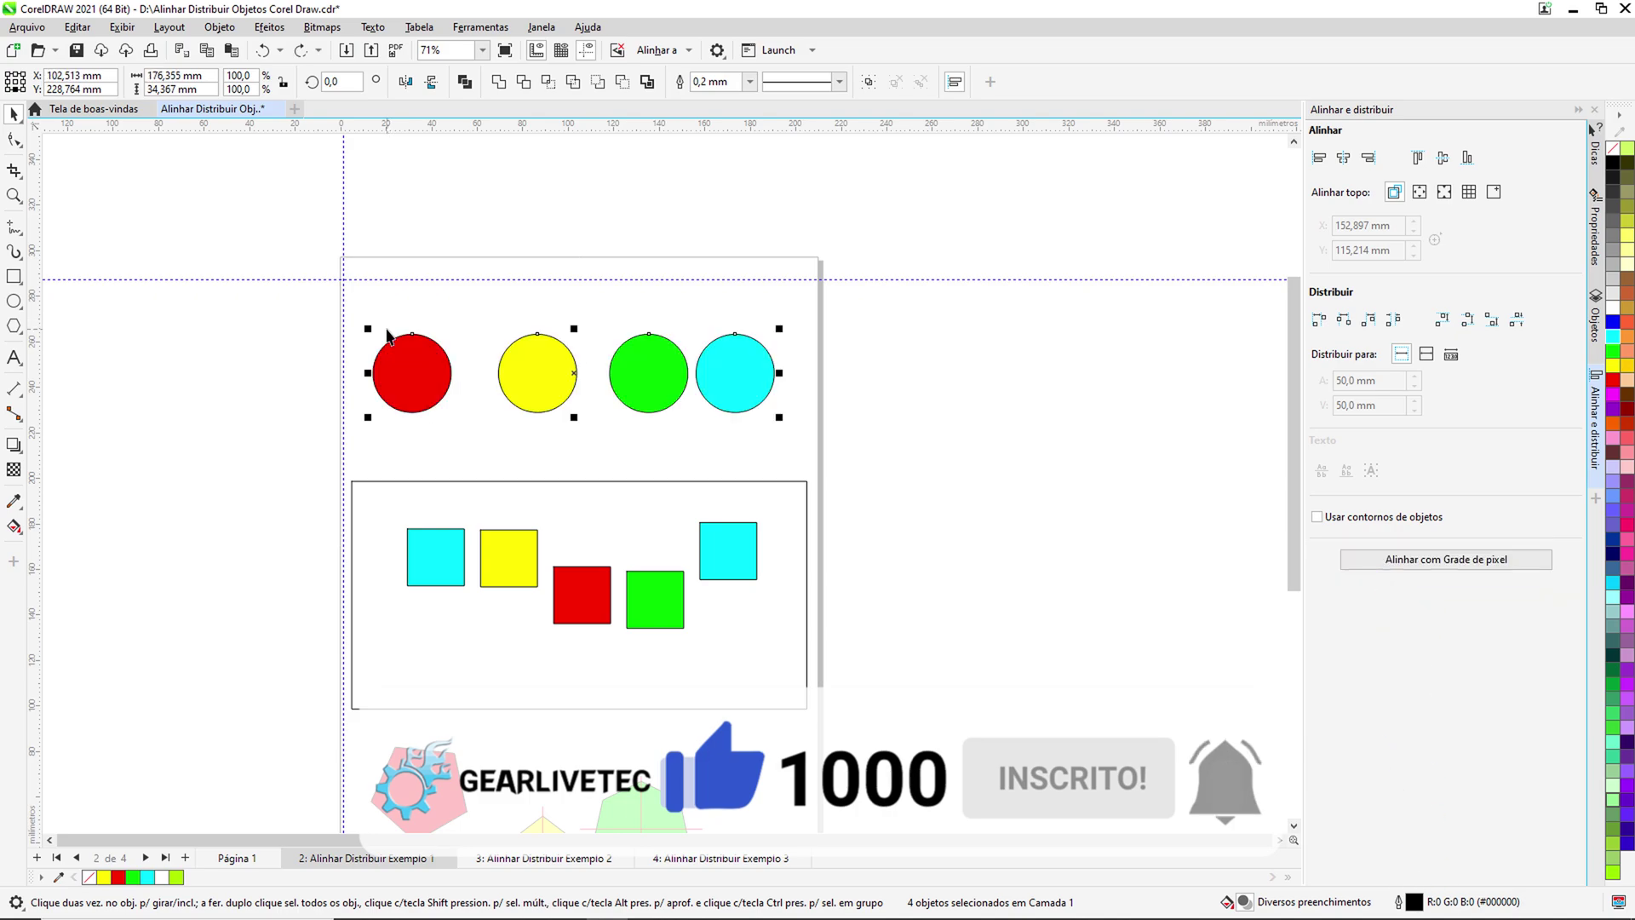
Try right-aligning the four circles to the cyan circle, undo it, and align them in a row by their centres again
{"action": "left_click", "coordinate": [289, 201]}
{"action": "left_click_drag", "start_coordinate": [290, 201], "coordinate": [831, 431]}
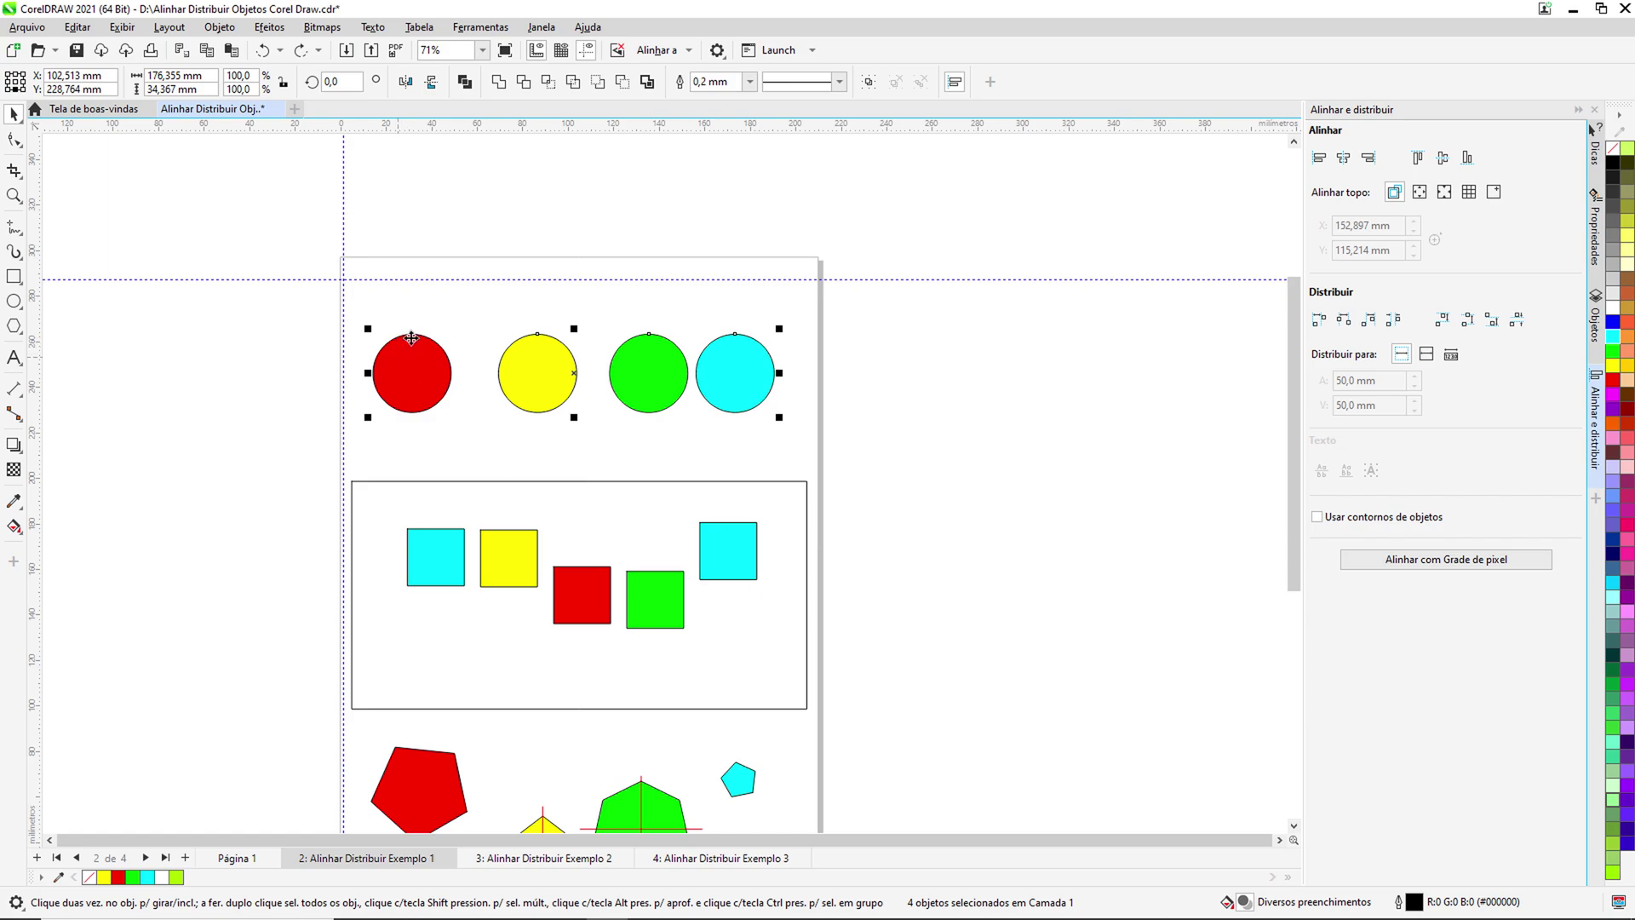
{"action": "left_click", "coordinate": [876, 355]}
{"action": "left_click_drag", "start_coordinate": [444, 315], "coordinate": [694, 438]}
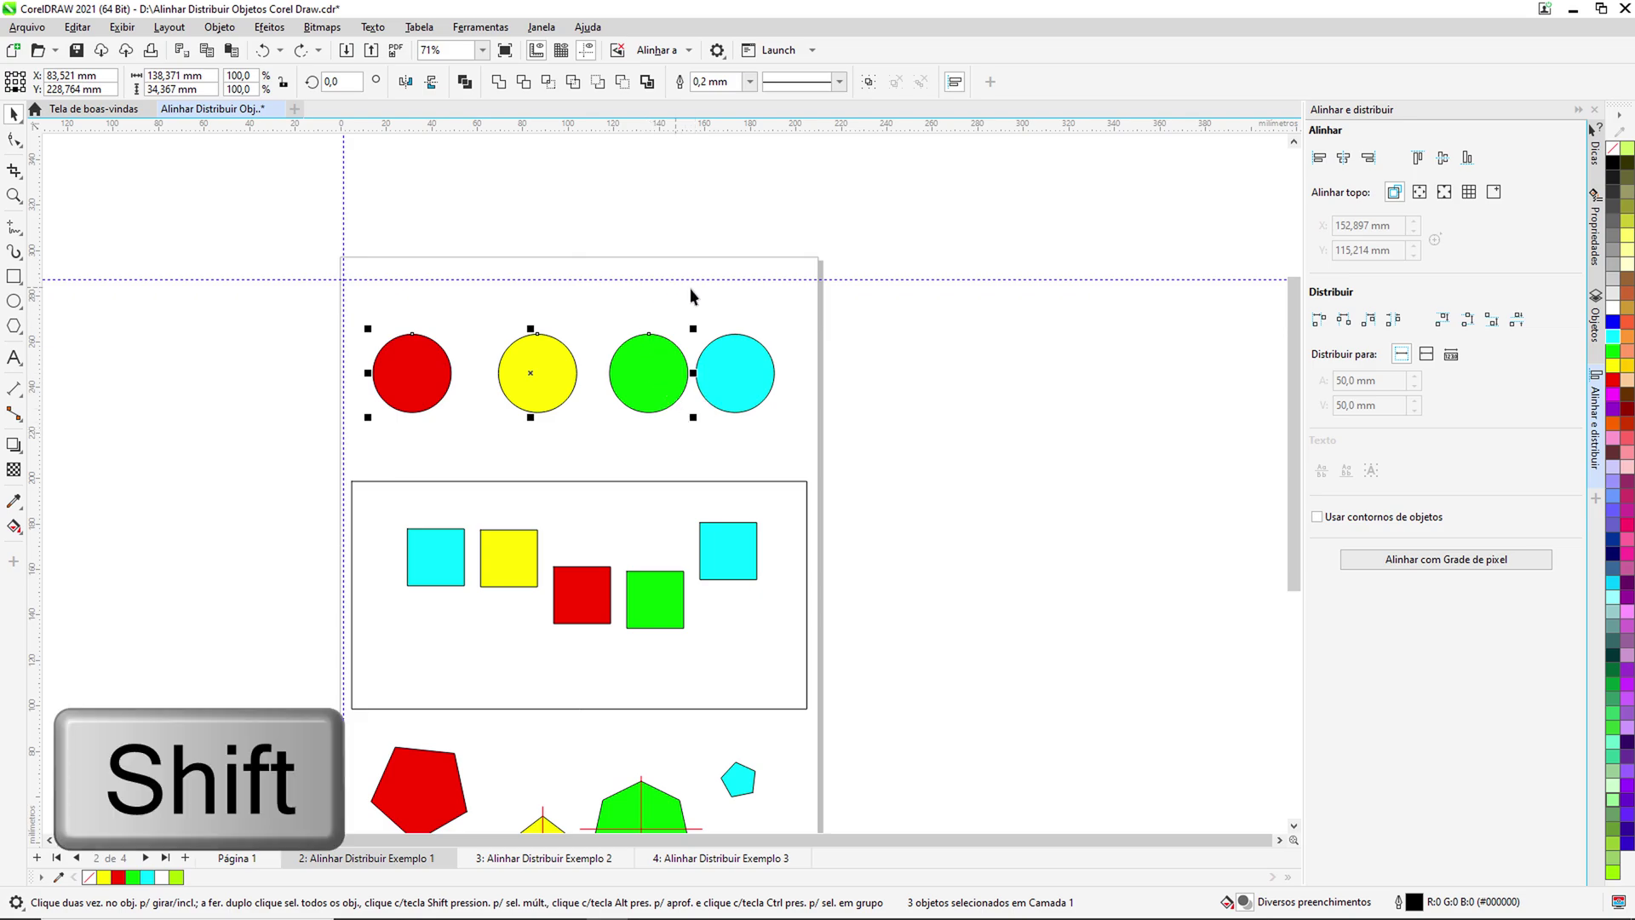
{"action": "left_click", "coordinate": [724, 344], "text": "shift"}
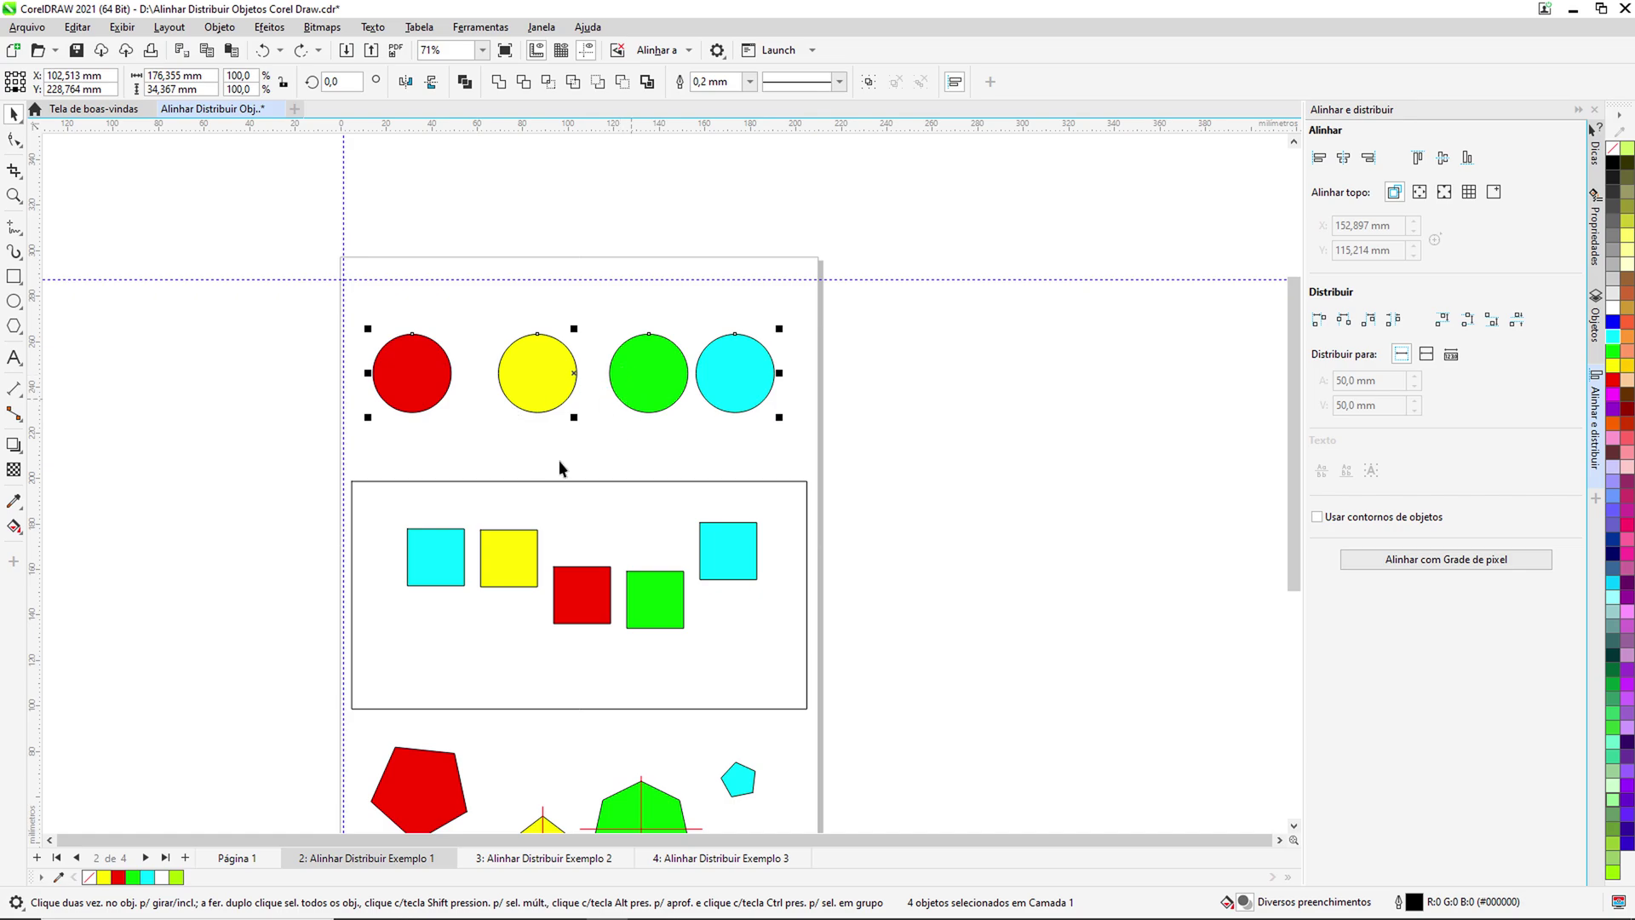
{"action": "key", "text": "r"}
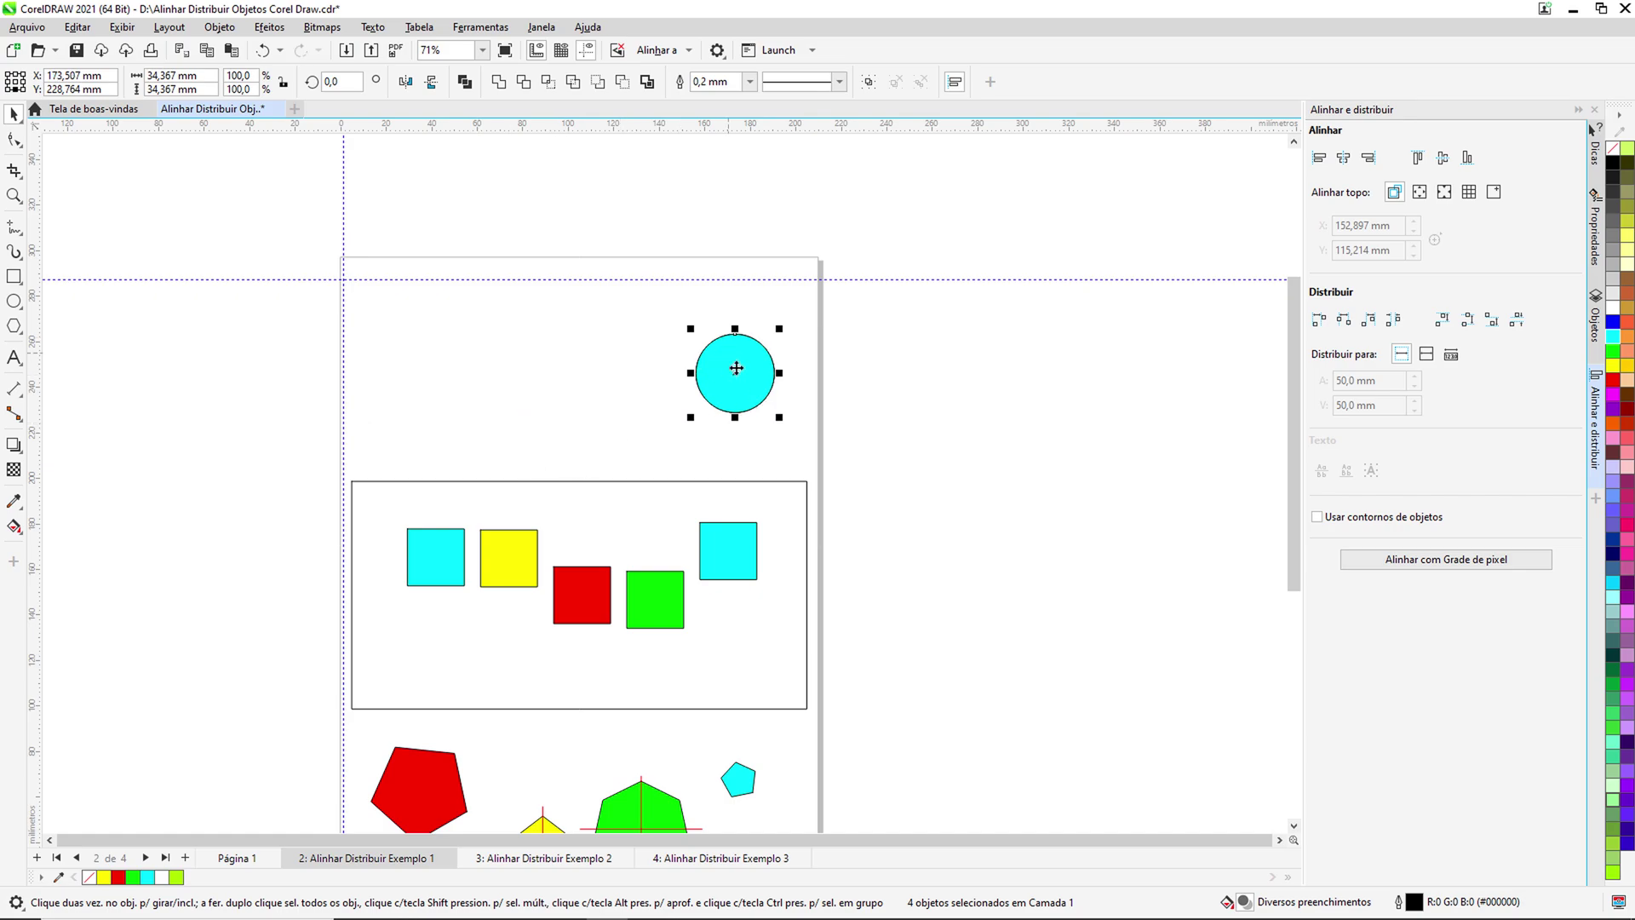
{"action": "key", "text": "ctrl+z"}
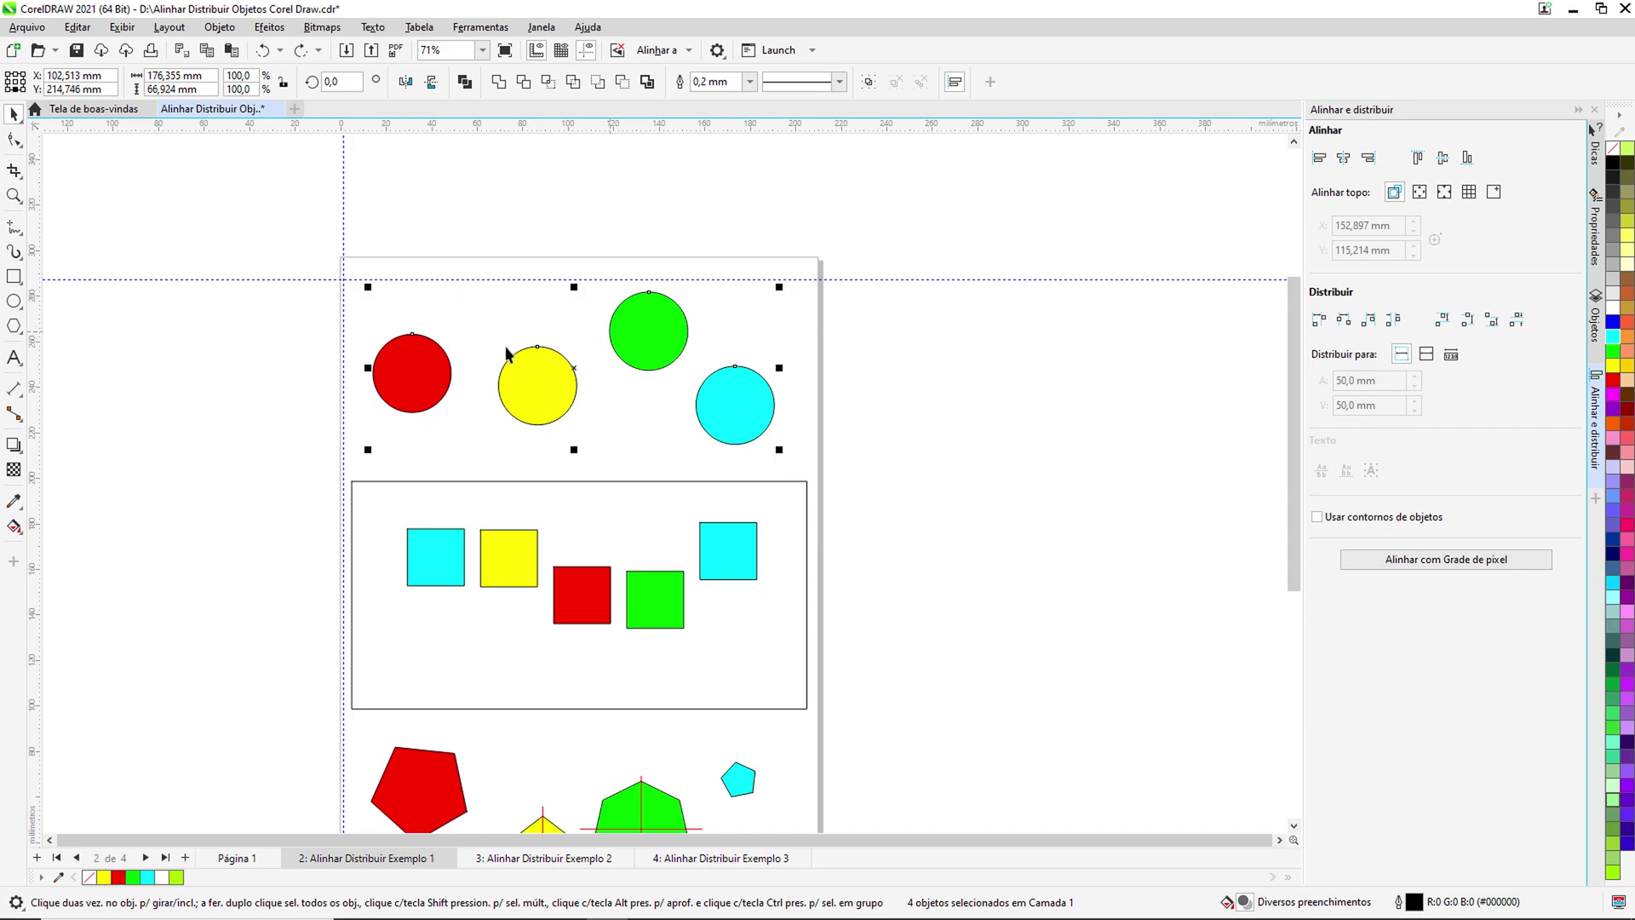
{"action": "key", "text": "e"}
Select the five squares with the green one last, try top-aligning them to it, and undo the alignment
{"action": "left_click_drag", "start_coordinate": [284, 470], "coordinate": [826, 636]}
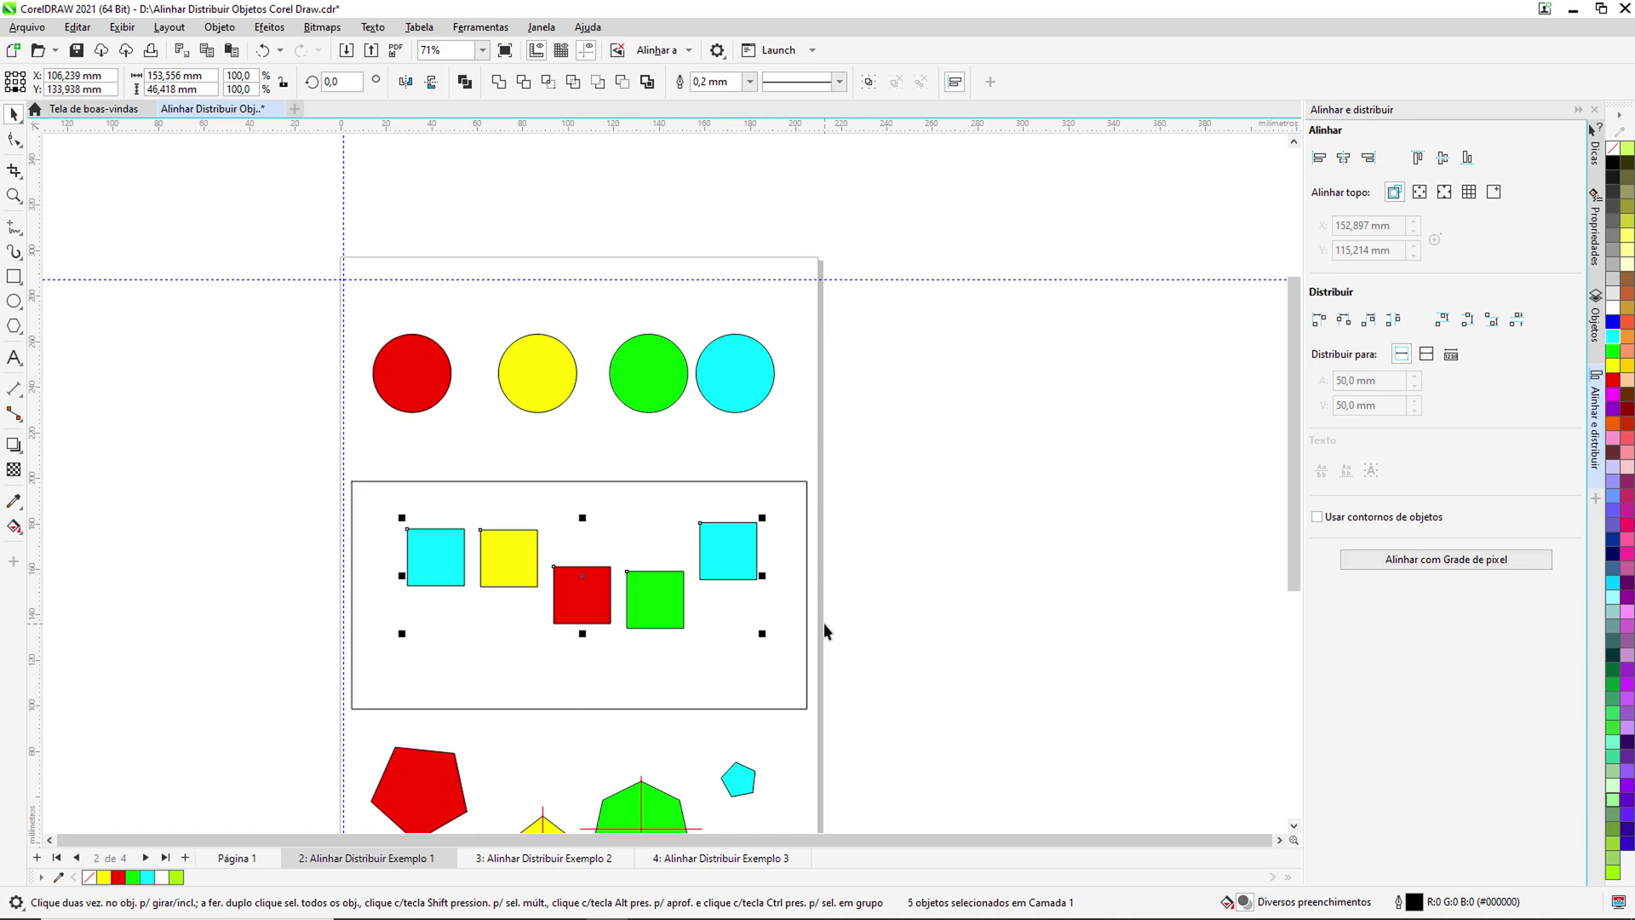
{"action": "left_click", "coordinate": [862, 555]}
{"action": "left_click", "coordinate": [429, 553]}
{"action": "left_click", "coordinate": [515, 555], "text": "shift"}
{"action": "left_click", "coordinate": [729, 545], "text": "shift"}
{"action": "left_click", "coordinate": [579, 591], "text": "shift"}
{"action": "left_click", "coordinate": [651, 606], "text": "shift"}
{"action": "scroll", "coordinate": [604, 630], "scroll_direction": "up", "scroll_amount": 4}
{"action": "scroll", "coordinate": [630, 626], "scroll_direction": "up", "scroll_amount": 1}
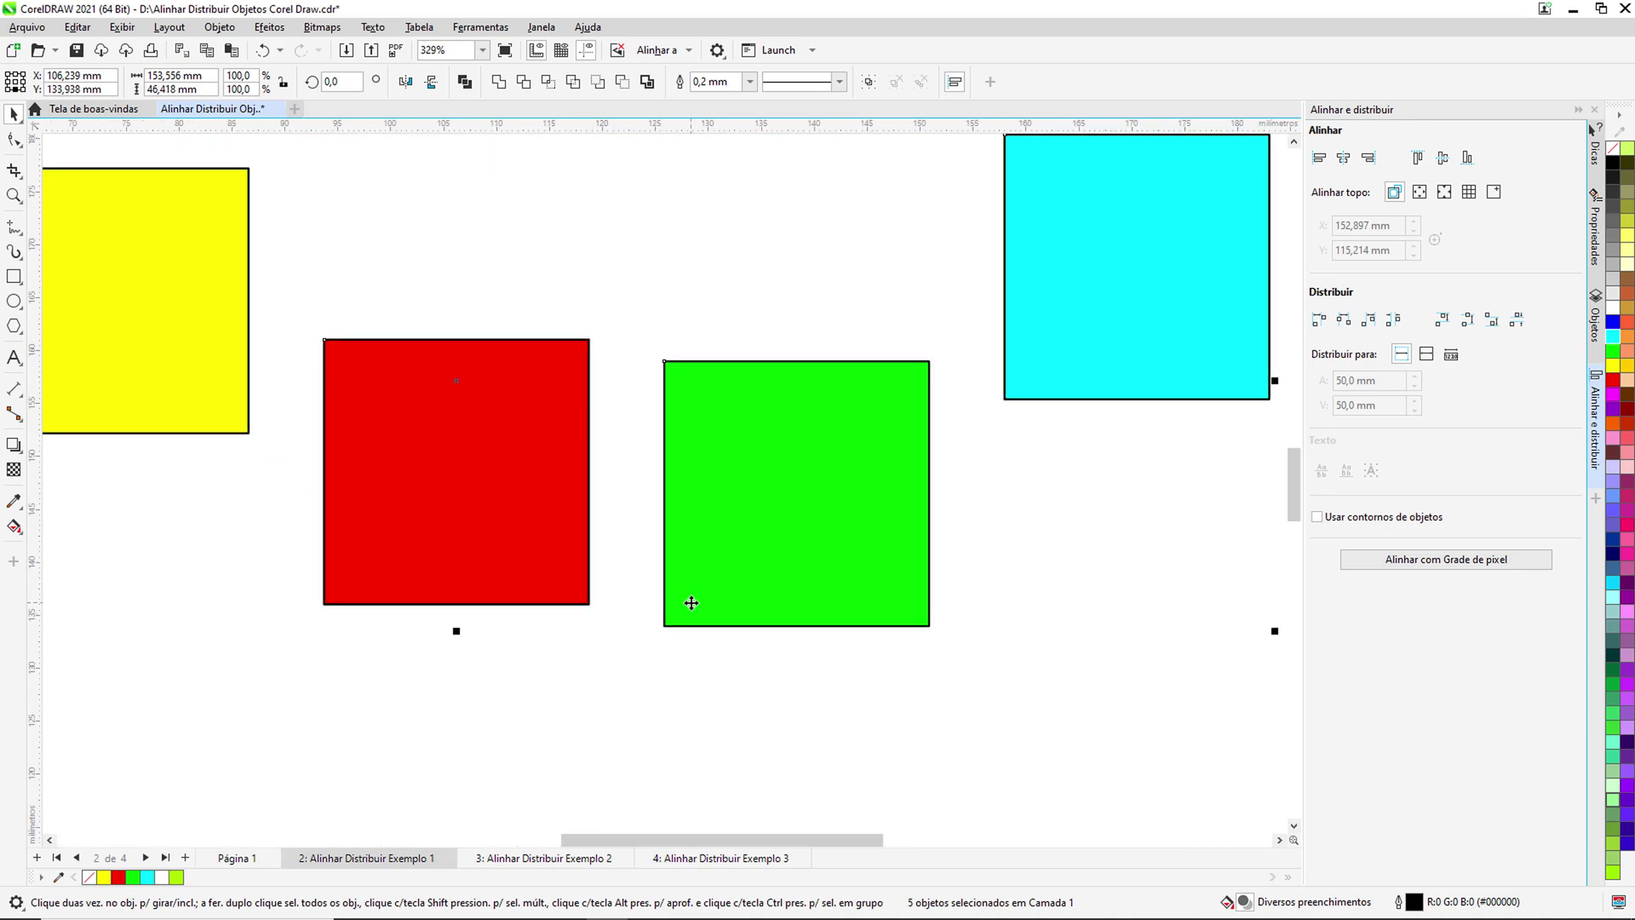
{"action": "scroll", "coordinate": [604, 571], "scroll_direction": "down", "scroll_amount": 2}
{"action": "scroll", "coordinate": [573, 563], "scroll_direction": "down", "scroll_amount": 2}
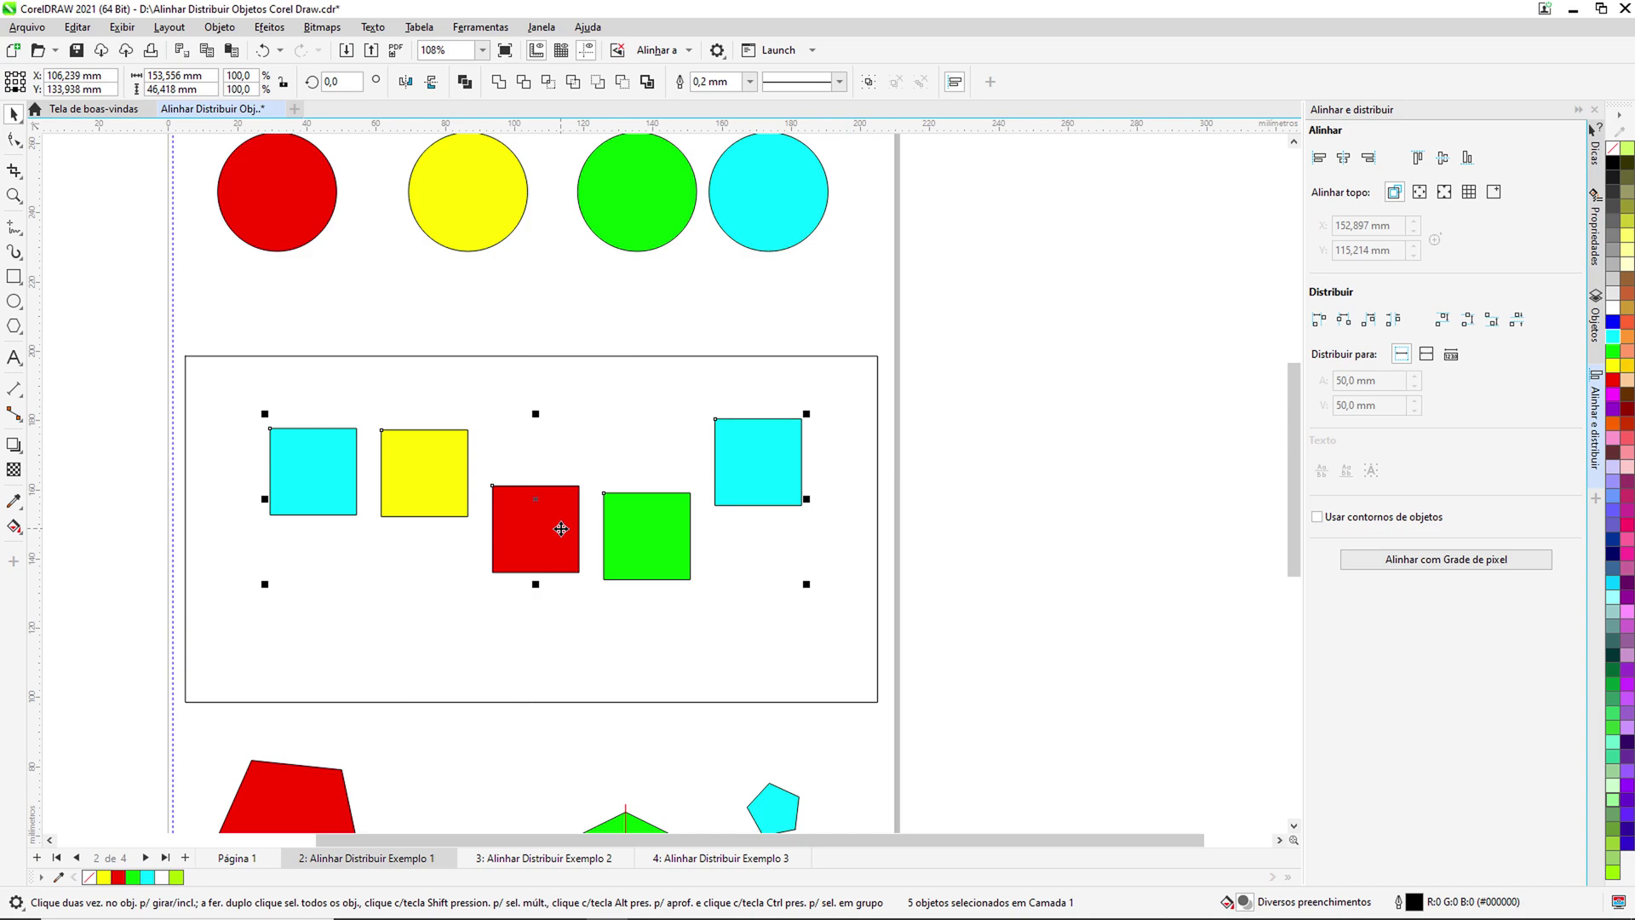
{"action": "key", "text": "t"}
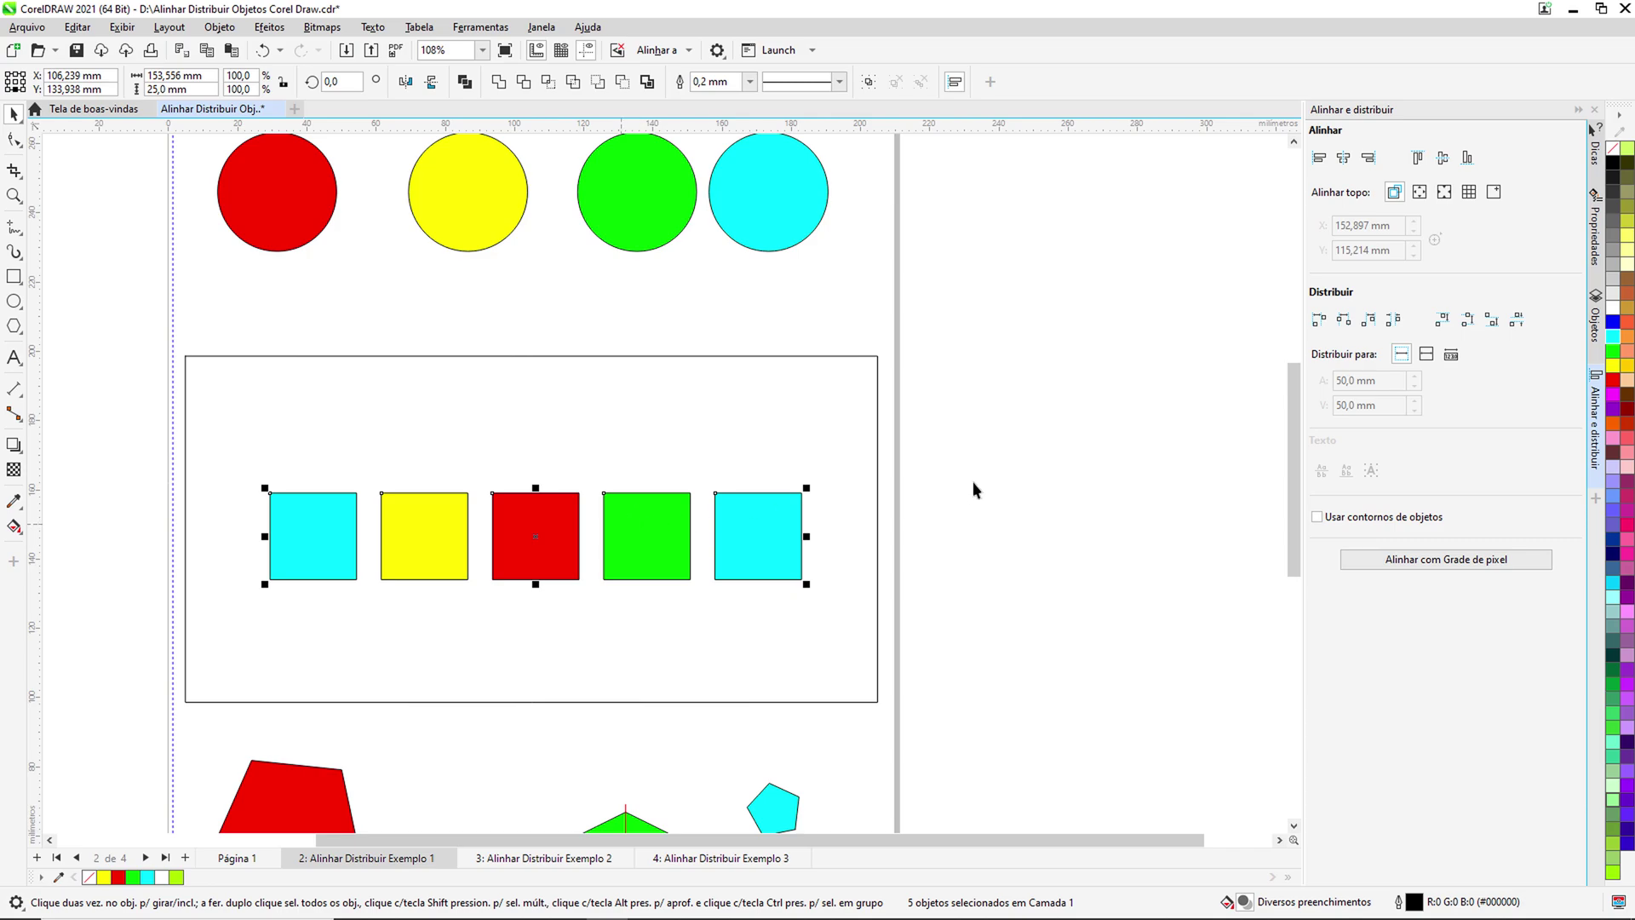
{"action": "key", "text": "ctrl+z"}
{"action": "left_click", "coordinate": [964, 461]}
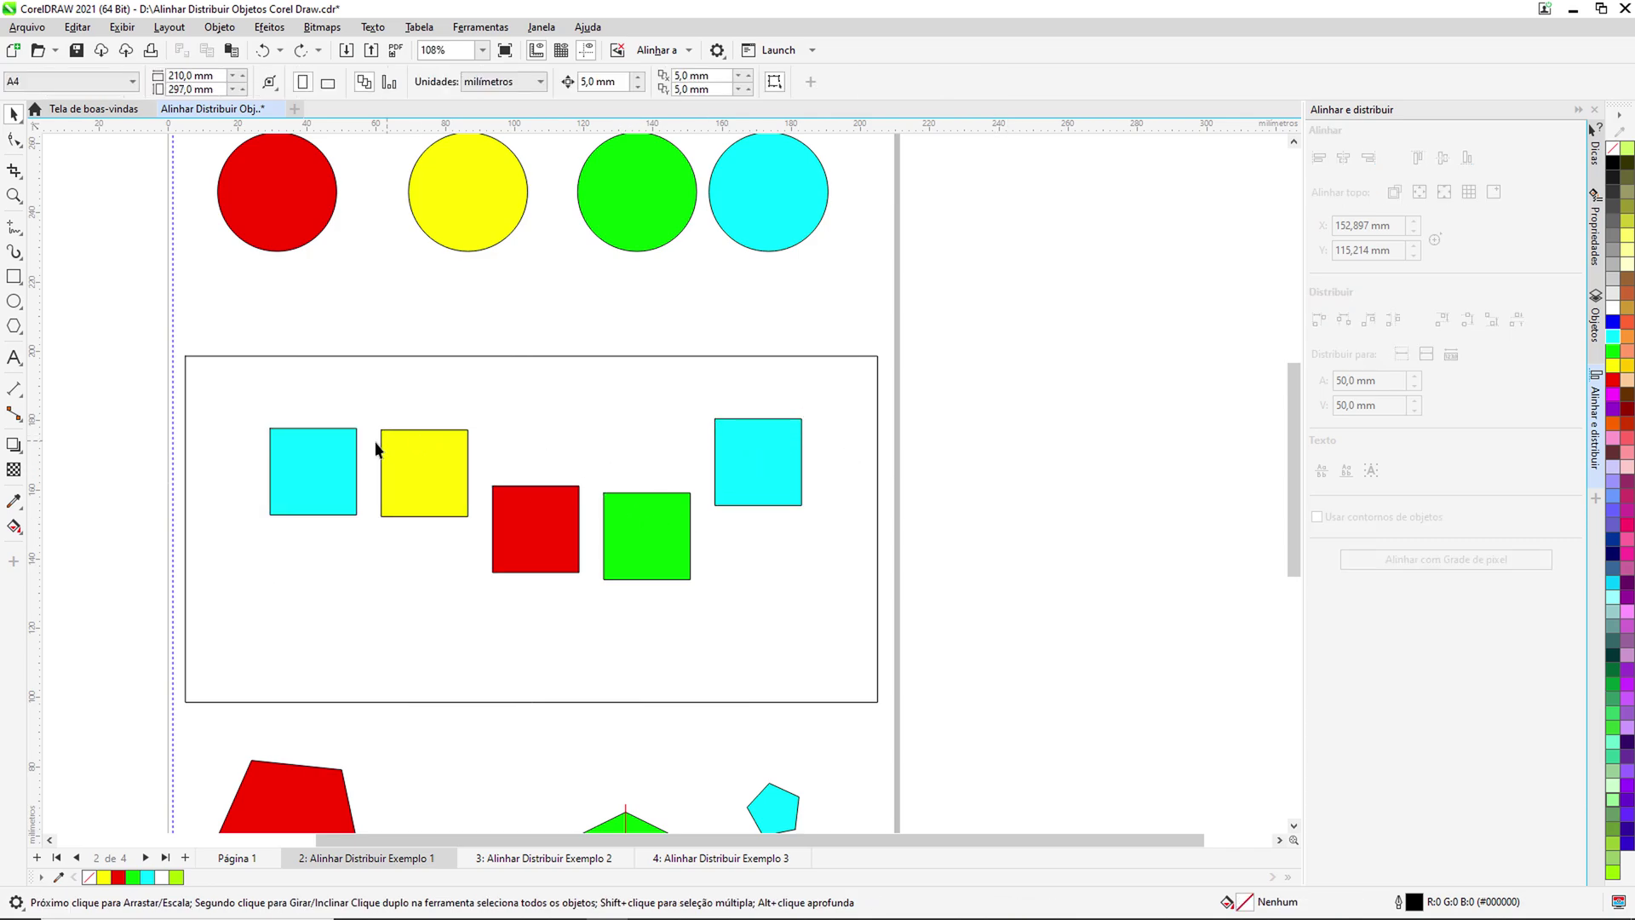
Select the five squares individually with the green one last and align them in one row with it
{"action": "left_click", "coordinate": [323, 464]}
{"action": "left_click", "coordinate": [431, 466], "text": "shift"}
{"action": "left_click", "coordinate": [553, 521], "text": "shift"}
{"action": "left_click", "coordinate": [779, 468], "text": "shift"}
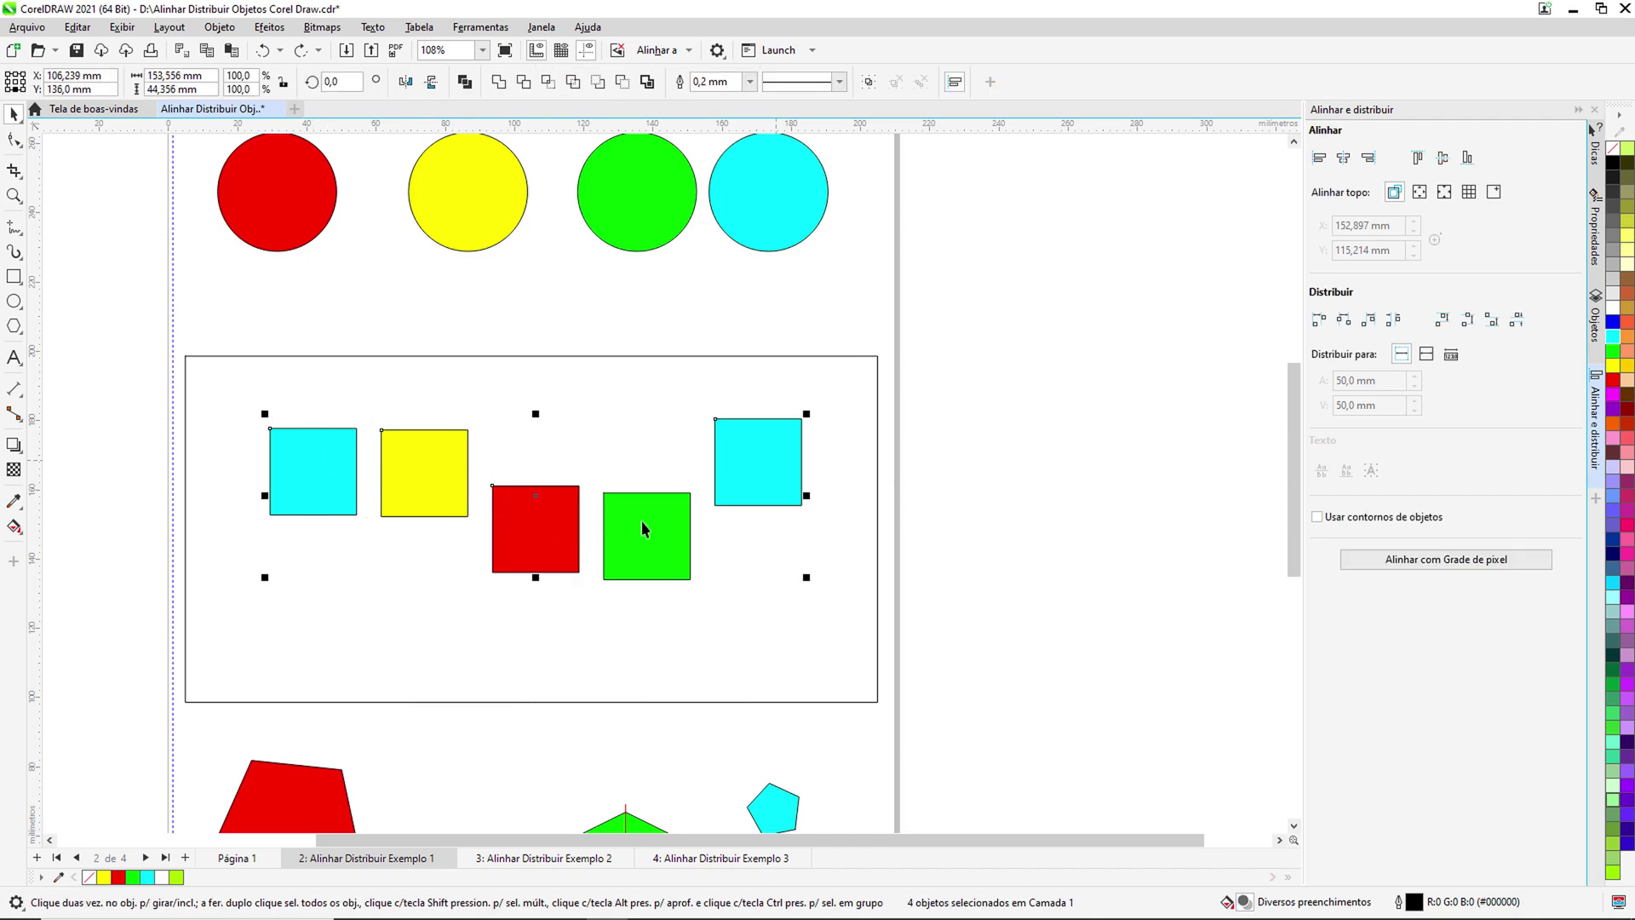
{"action": "left_click", "coordinate": [635, 523], "text": "shift"}
{"action": "key", "text": "c"}
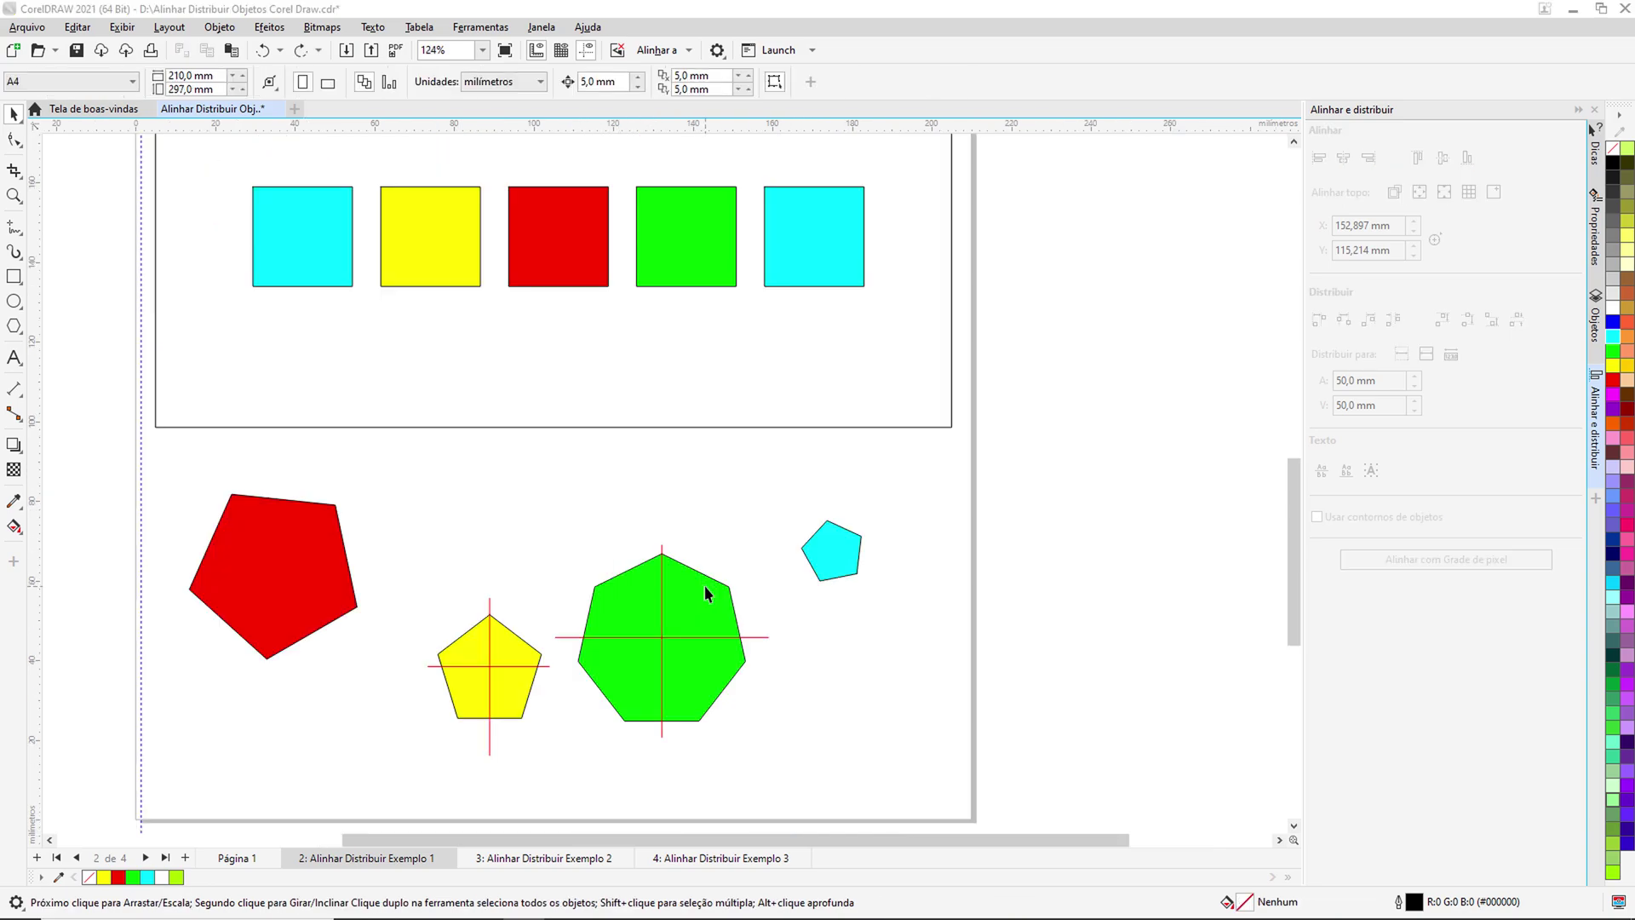
Select the green heptagon and examine where the red lines cross at its centre
{"action": "left_click", "coordinate": [699, 603]}
{"action": "scroll", "coordinate": [660, 668], "scroll_direction": "up", "scroll_amount": 4}
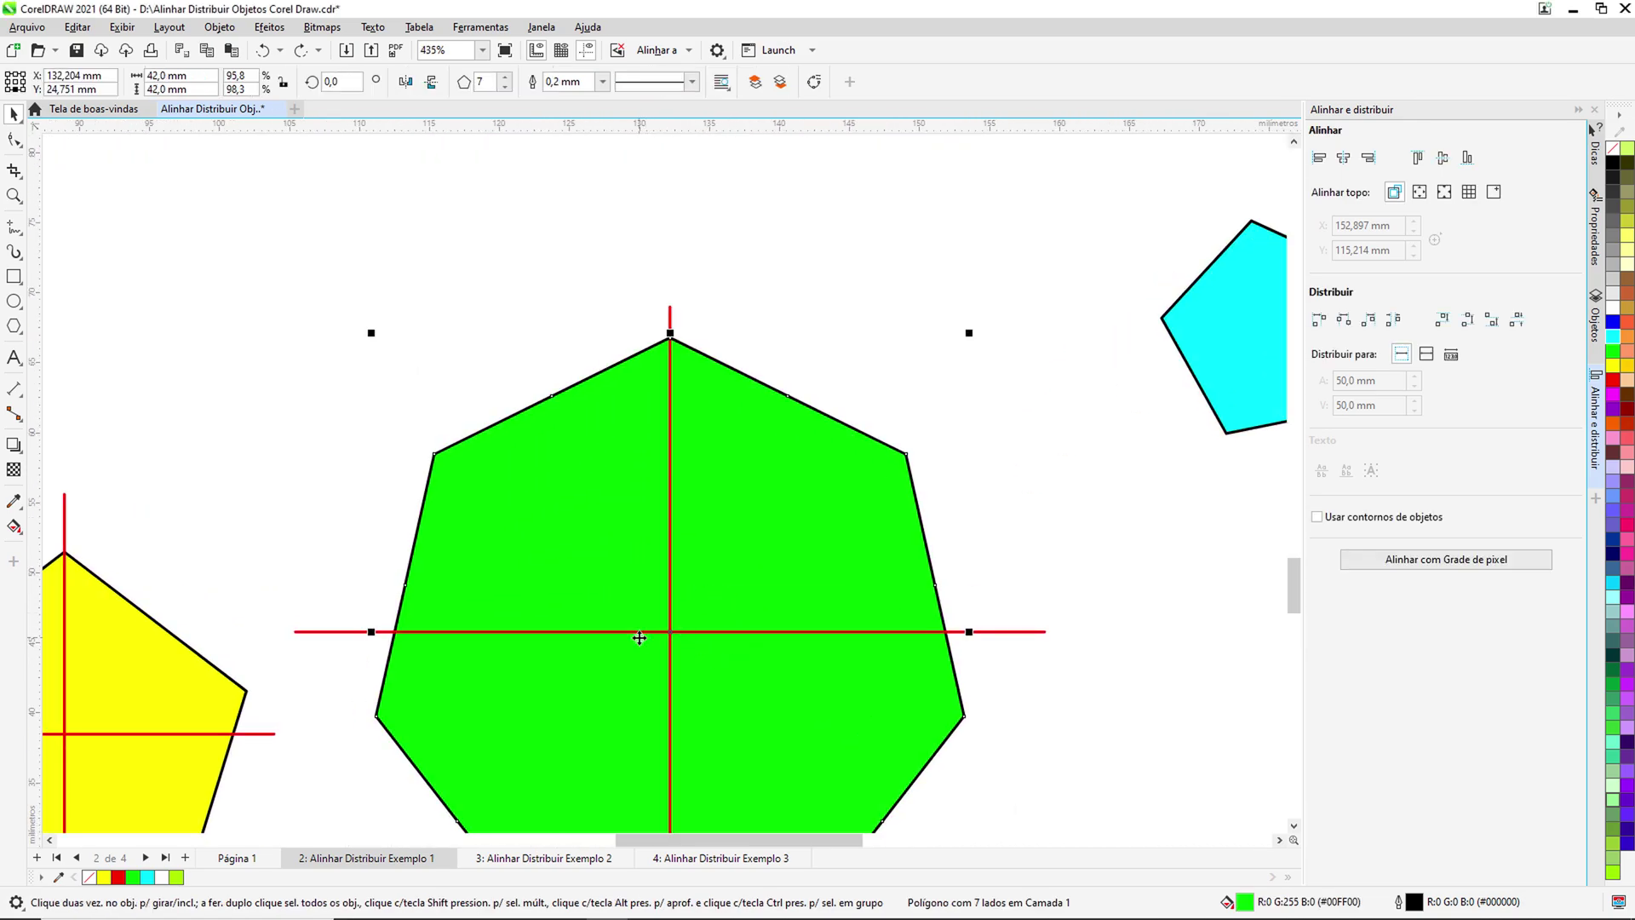
{"action": "scroll", "coordinate": [649, 615], "scroll_direction": "down", "scroll_amount": 2}
{"action": "scroll", "coordinate": [663, 534], "scroll_direction": "down", "scroll_amount": 2}
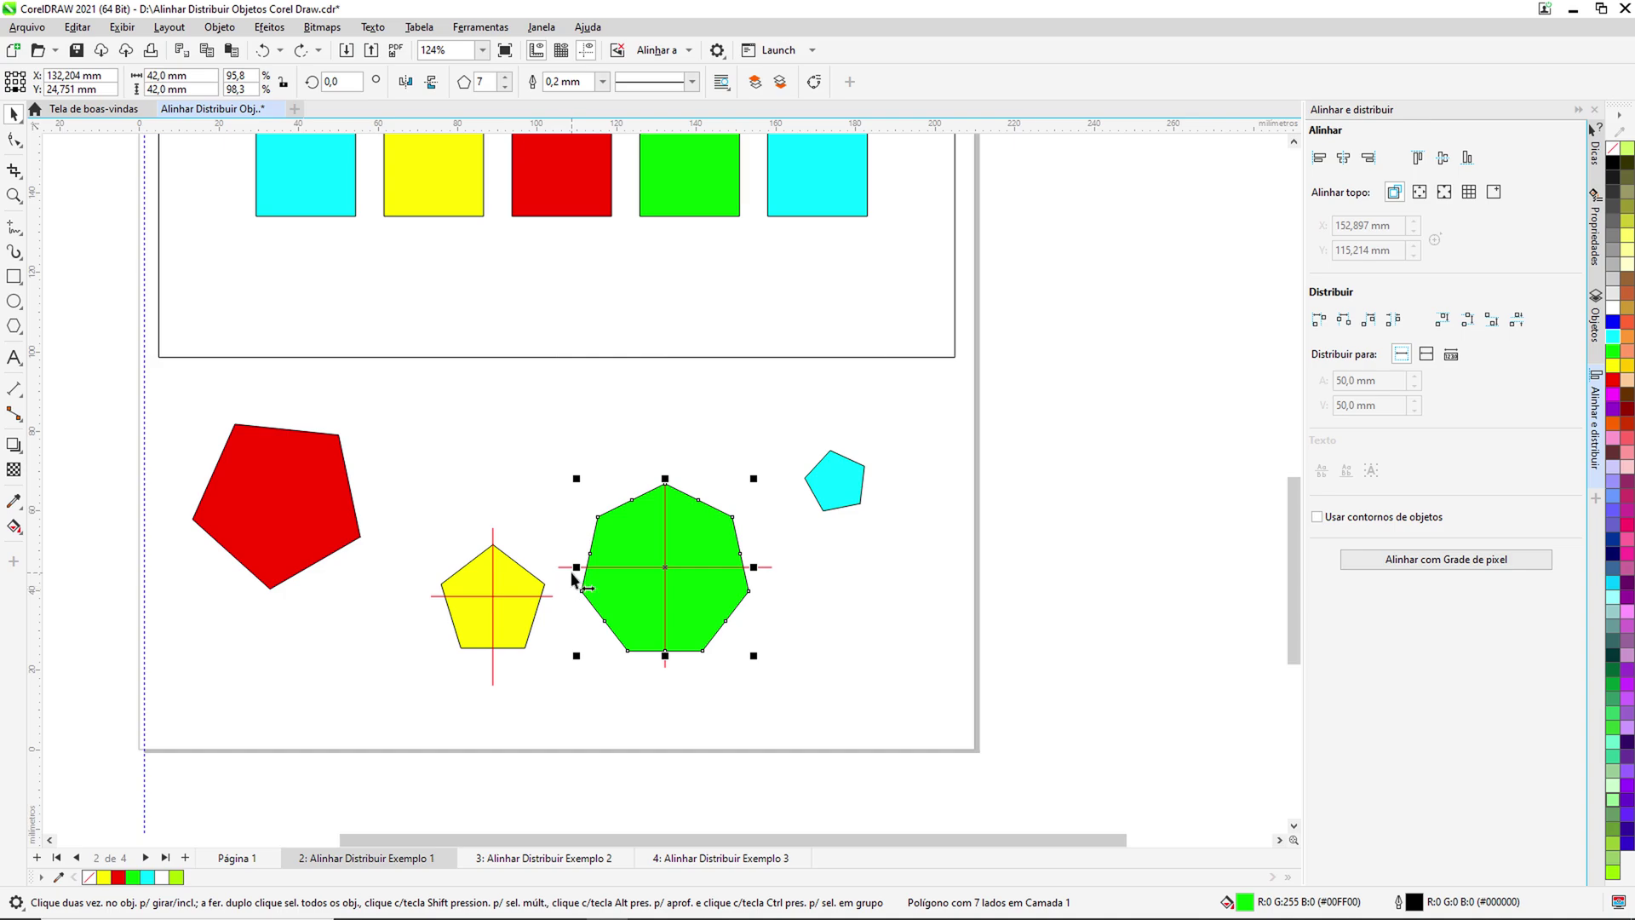
{"action": "left_click", "coordinate": [539, 508]}
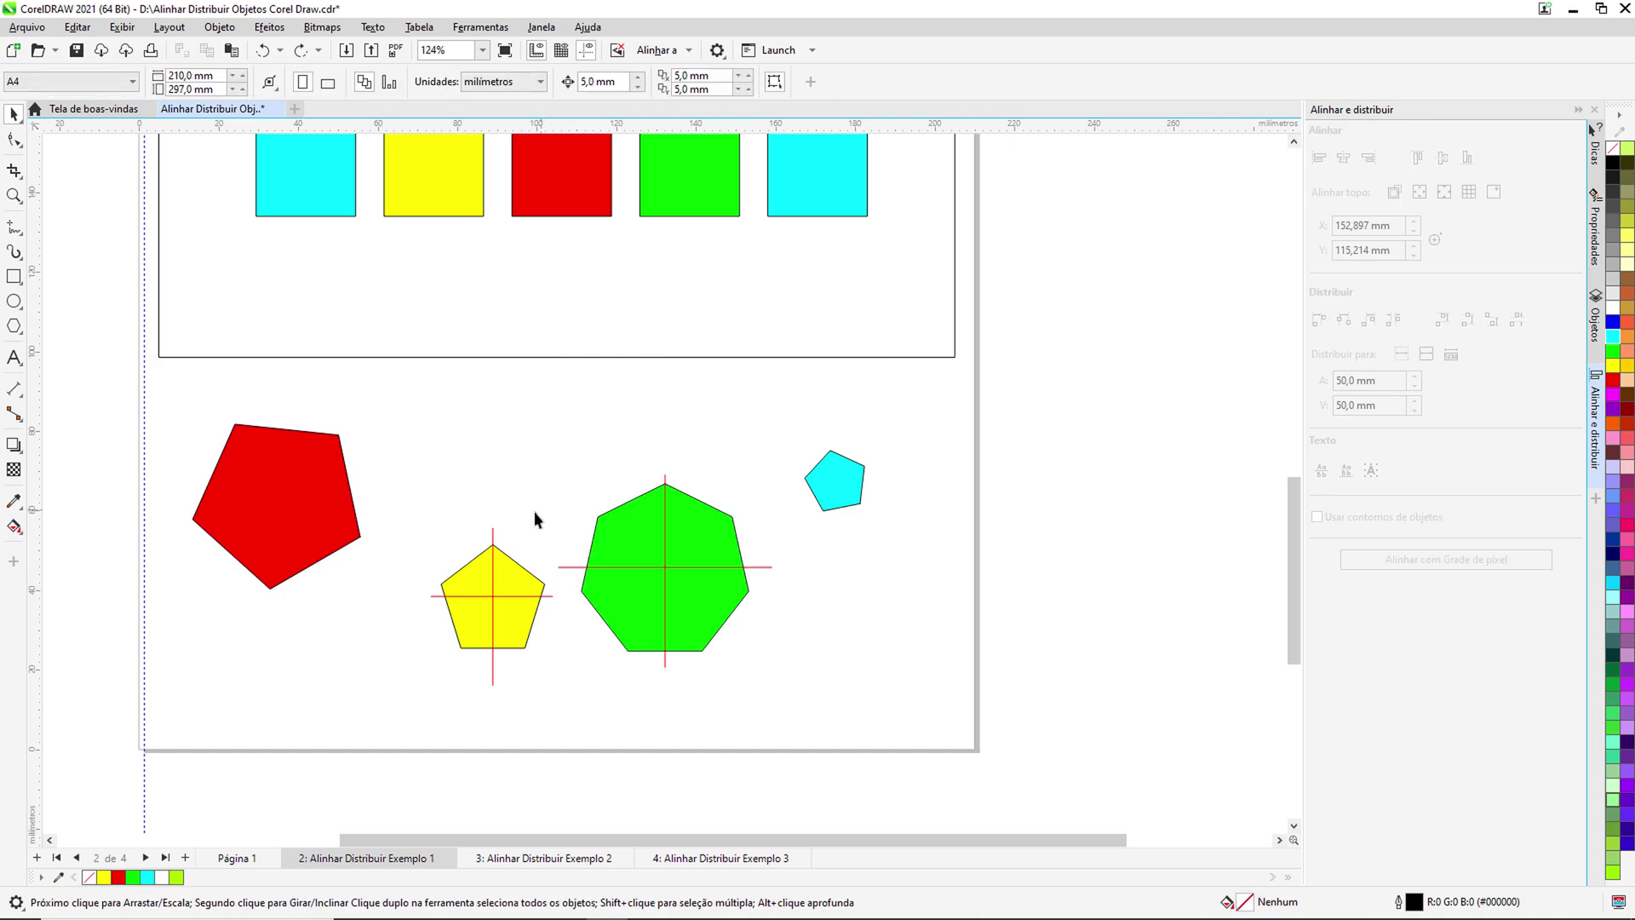
Send the vertical and horizontal red lines through the yellow pentagon behind it
{"action": "left_click", "coordinate": [520, 570]}
{"action": "scroll", "coordinate": [521, 570], "scroll_direction": "up", "scroll_amount": 3}
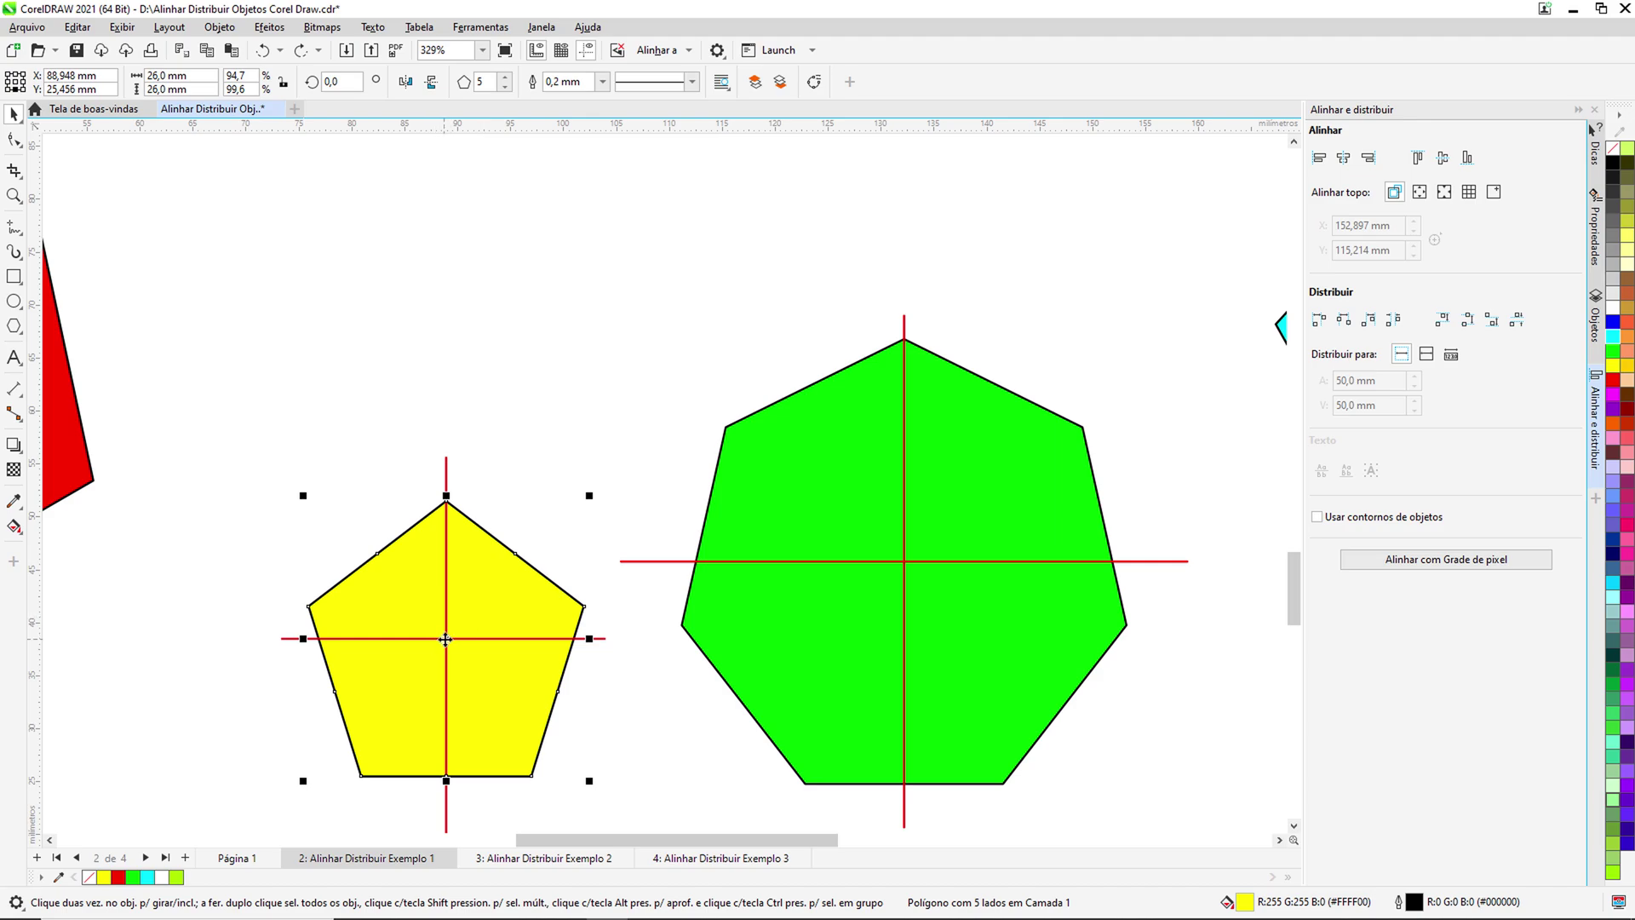
{"action": "scroll", "coordinate": [460, 646], "scroll_direction": "up", "scroll_amount": 2}
{"action": "left_click", "coordinate": [437, 308]}
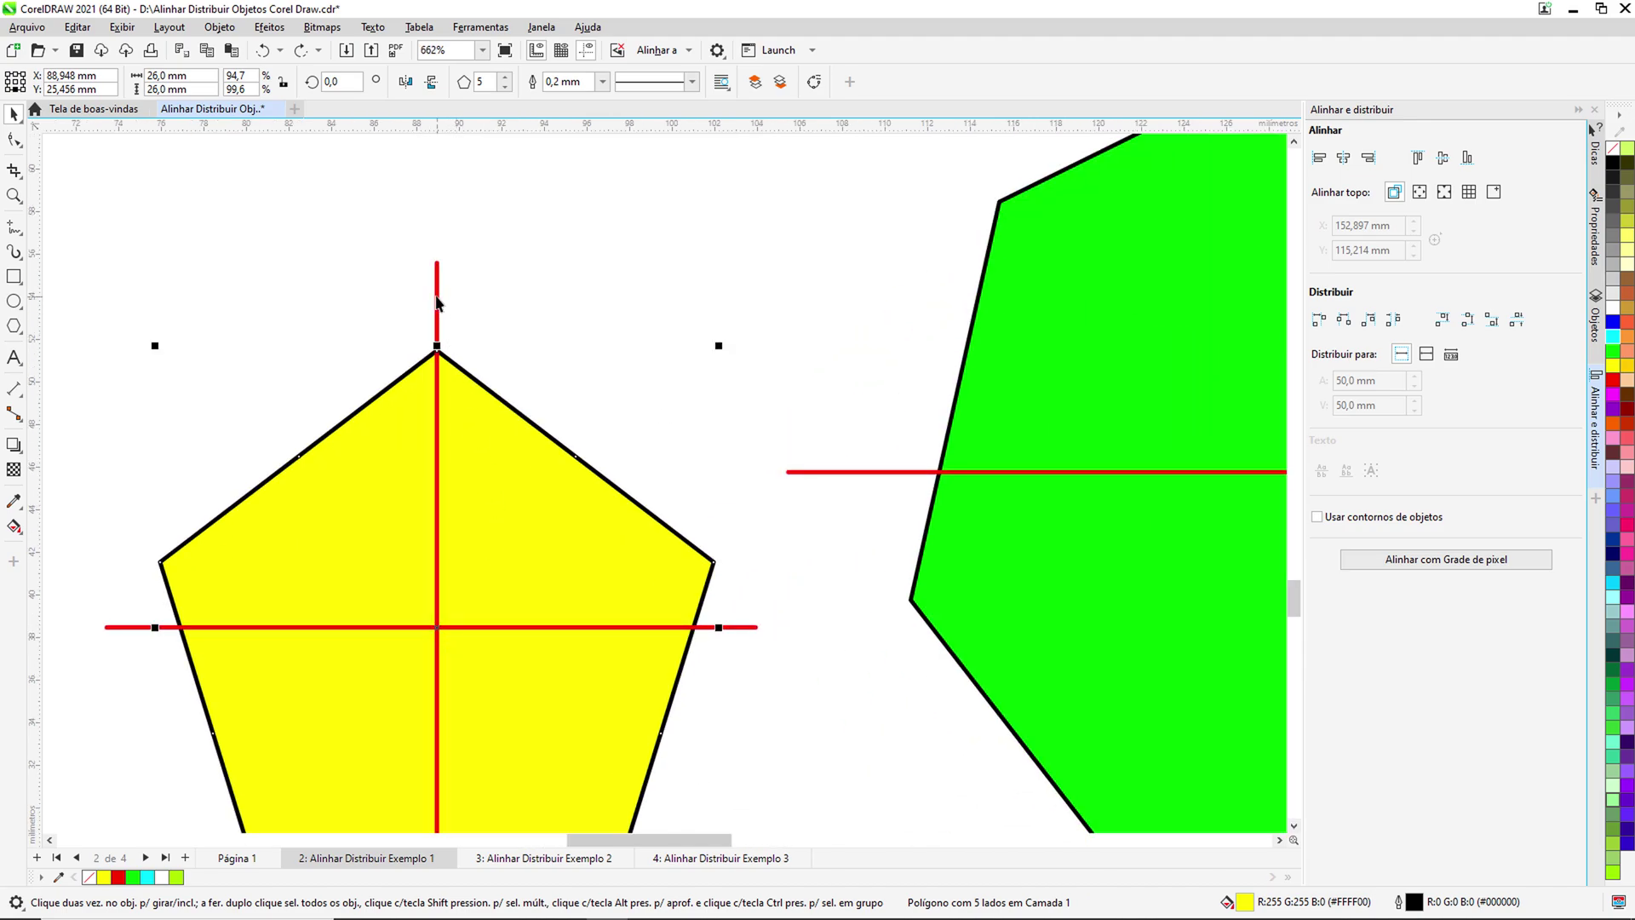
{"action": "key", "text": "shift+Page_Down"}
{"action": "left_click", "coordinate": [718, 627]}
{"action": "key", "text": "shift+Page_Down"}
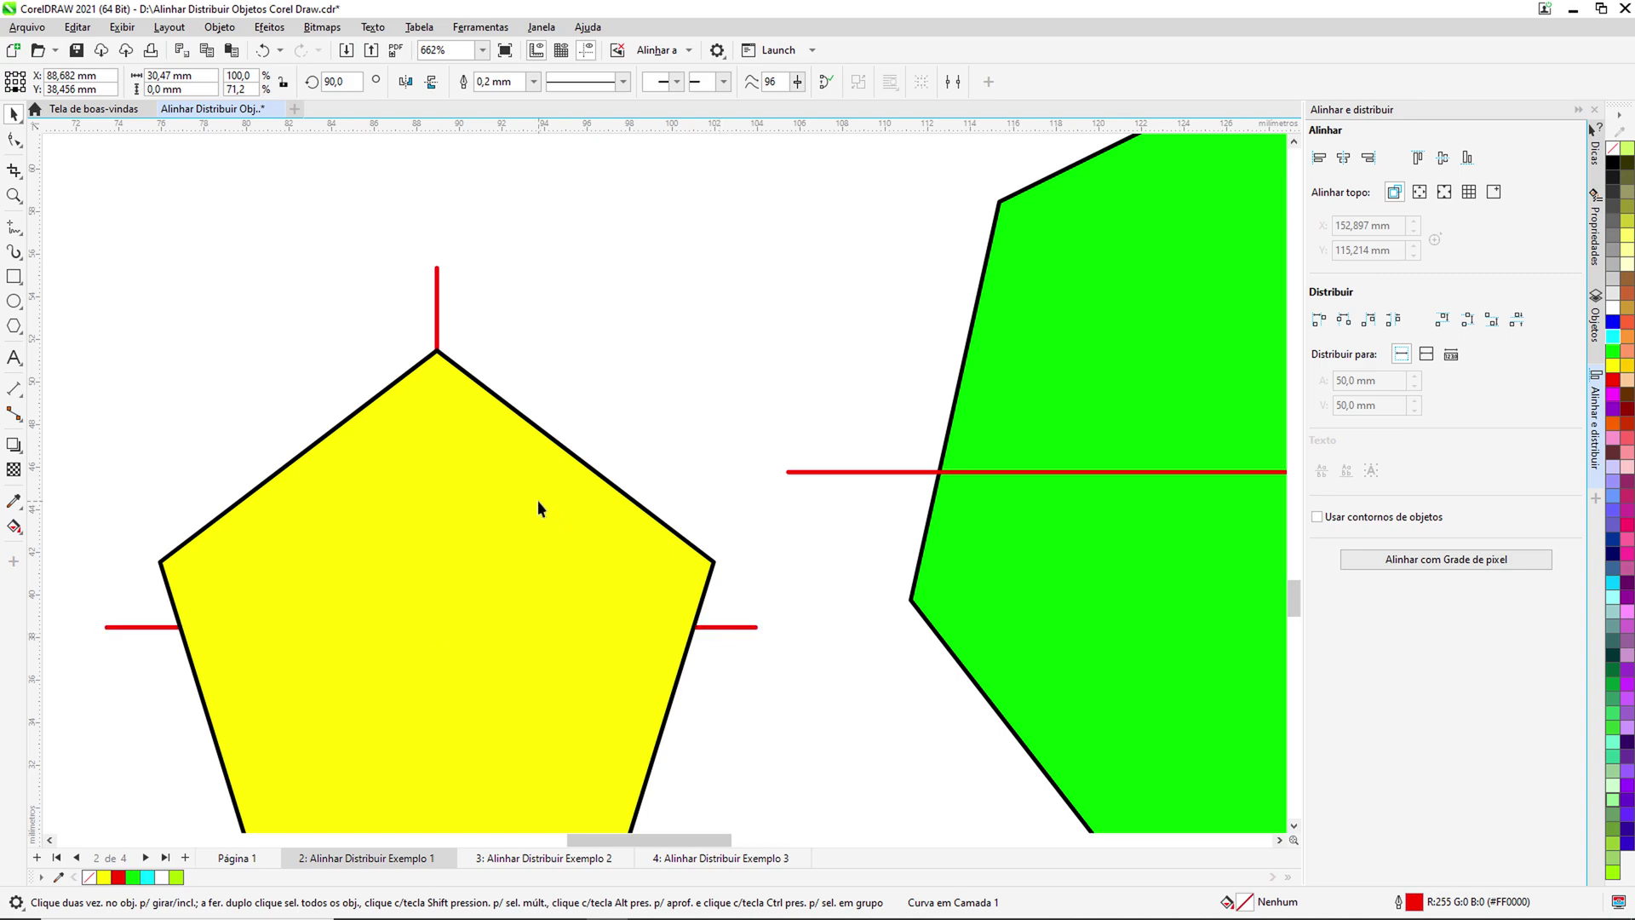
Select the yellow pentagon and inspect its centre mark up close
{"action": "left_click", "coordinate": [507, 515]}
{"action": "scroll", "coordinate": [440, 634], "scroll_direction": "up", "scroll_amount": 2}
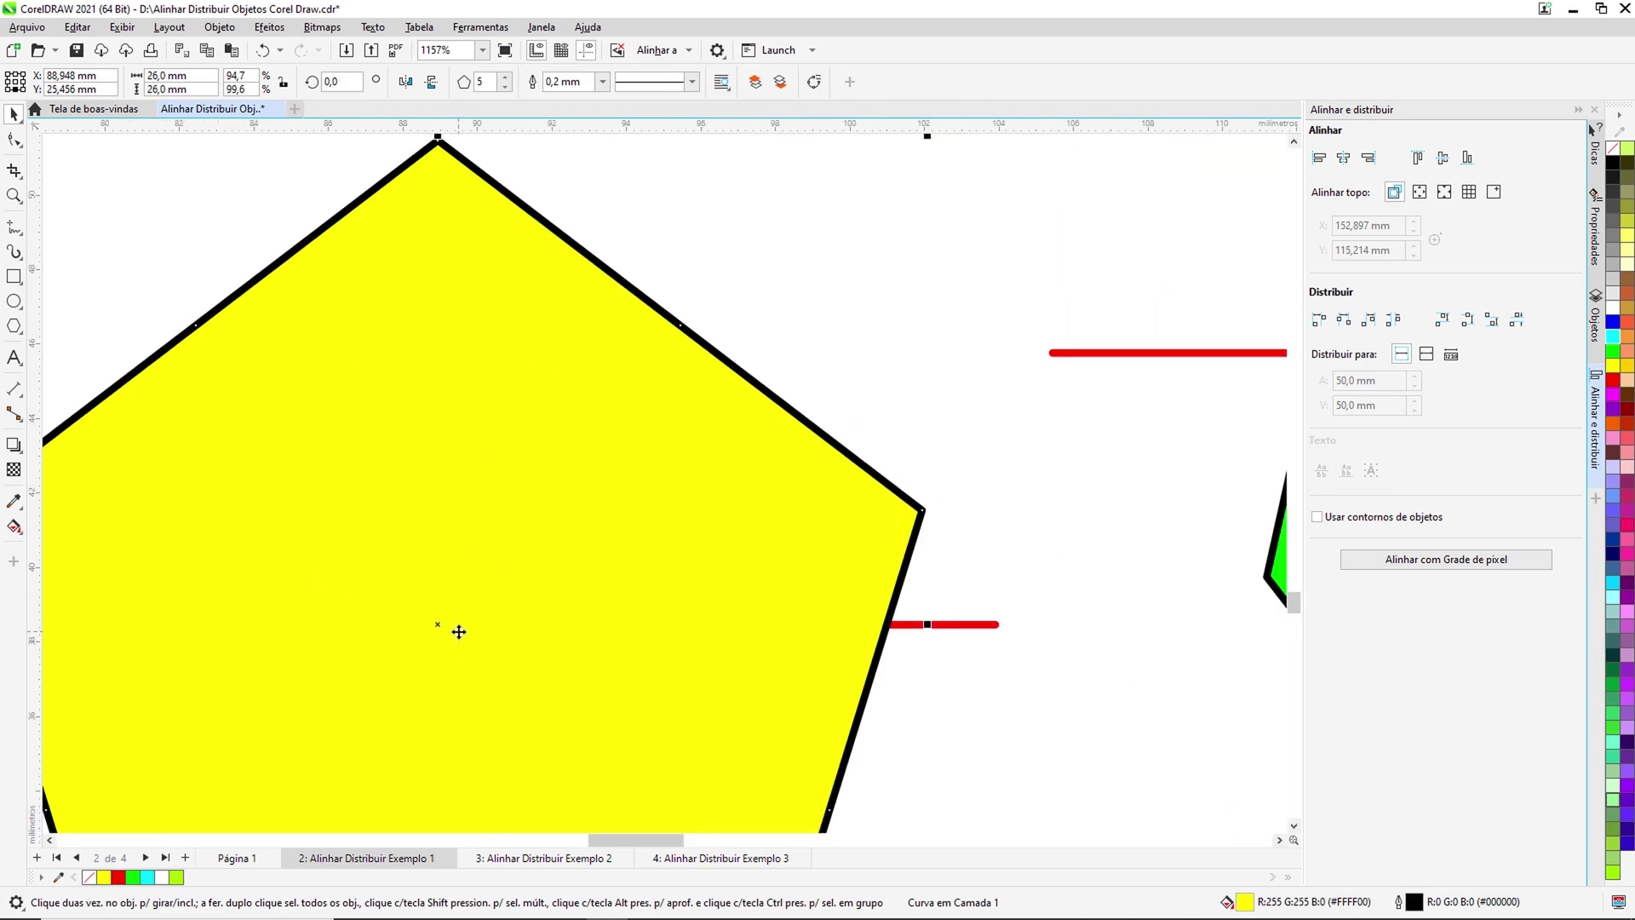
{"action": "scroll", "coordinate": [460, 568], "scroll_direction": "down", "scroll_amount": 4}
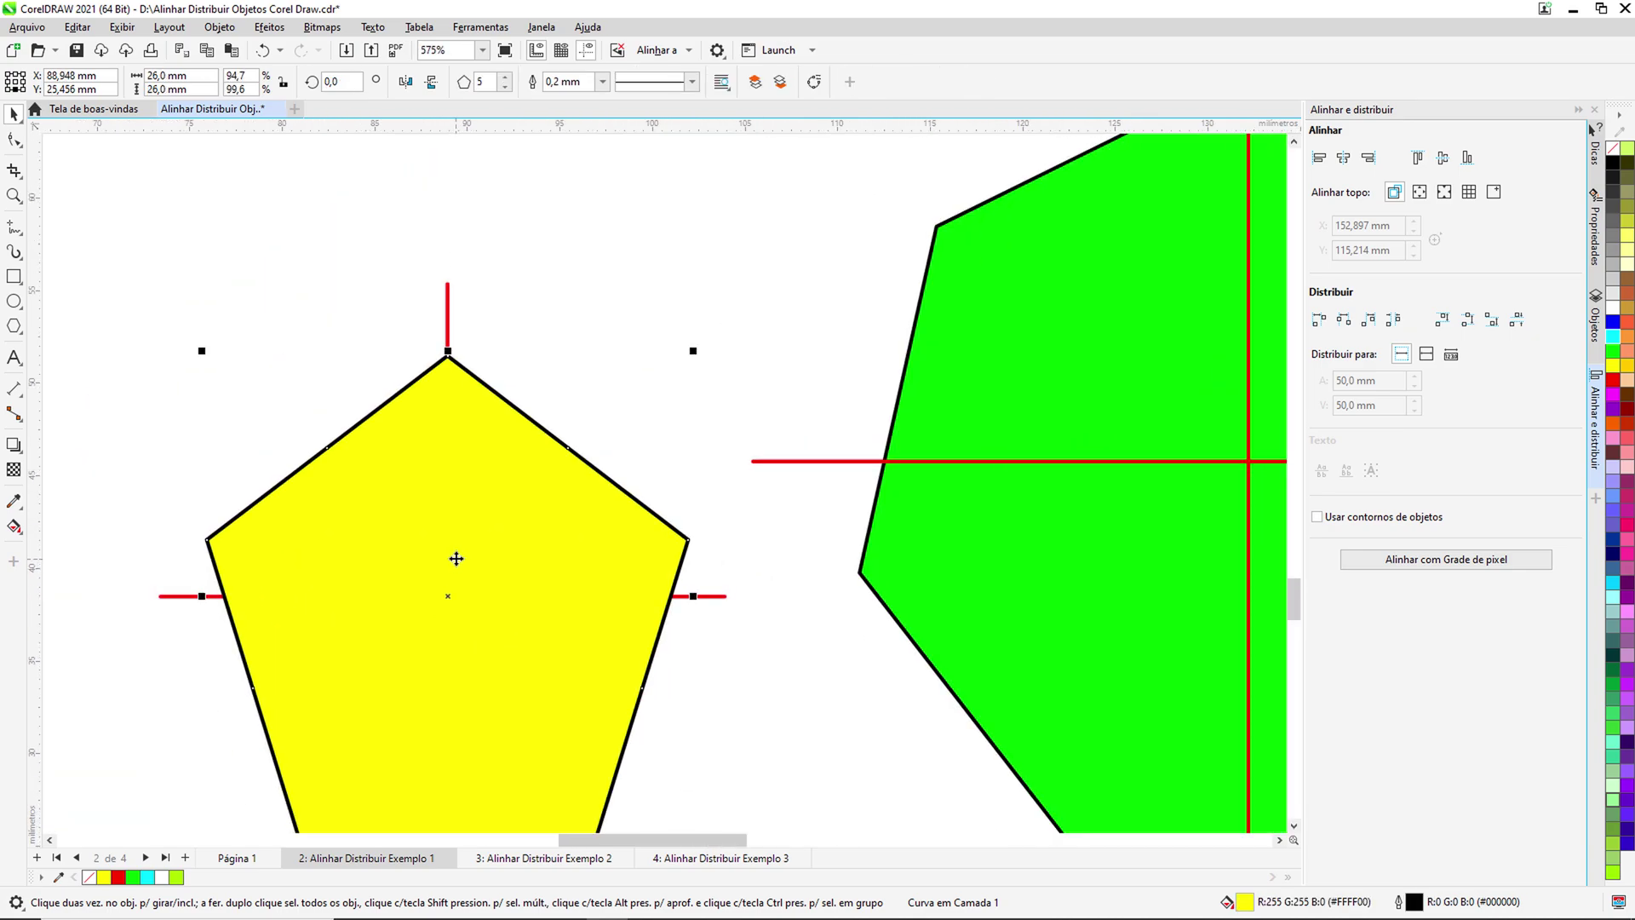
Select the green heptagon and the yellow pentagon last, and align the heptagon's centre horizontally and vertically with the pentagon's
{"action": "scroll", "coordinate": [1015, 473], "scroll_direction": "up", "scroll_amount": 1}
{"action": "left_click", "coordinate": [907, 400]}
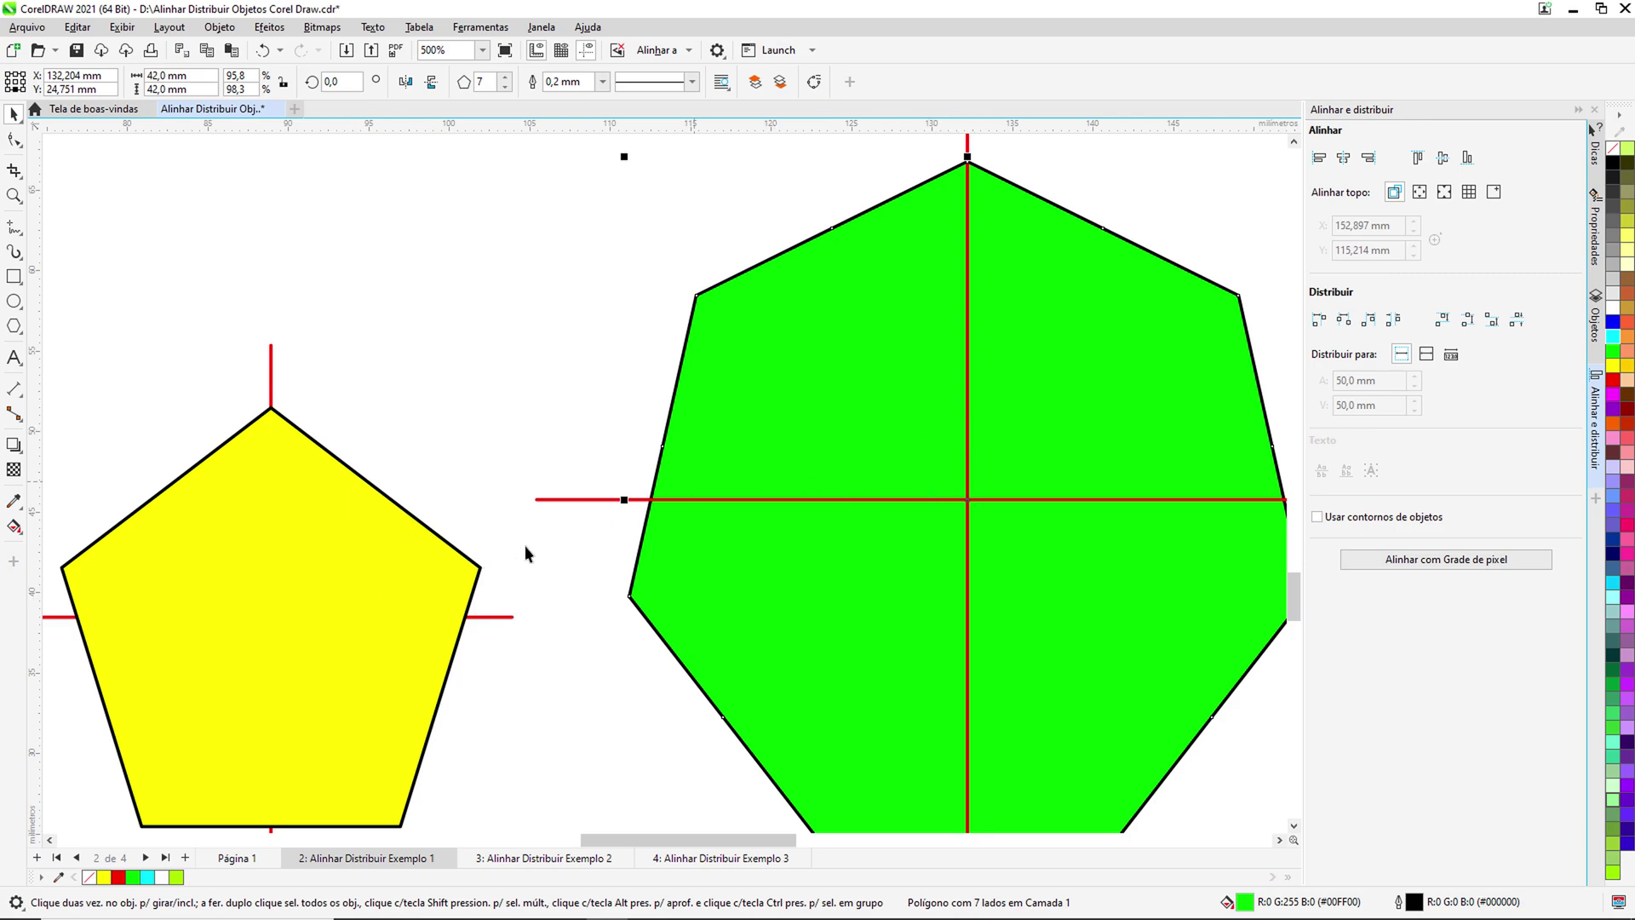
{"action": "scroll", "coordinate": [804, 420], "scroll_direction": "down", "scroll_amount": 2}
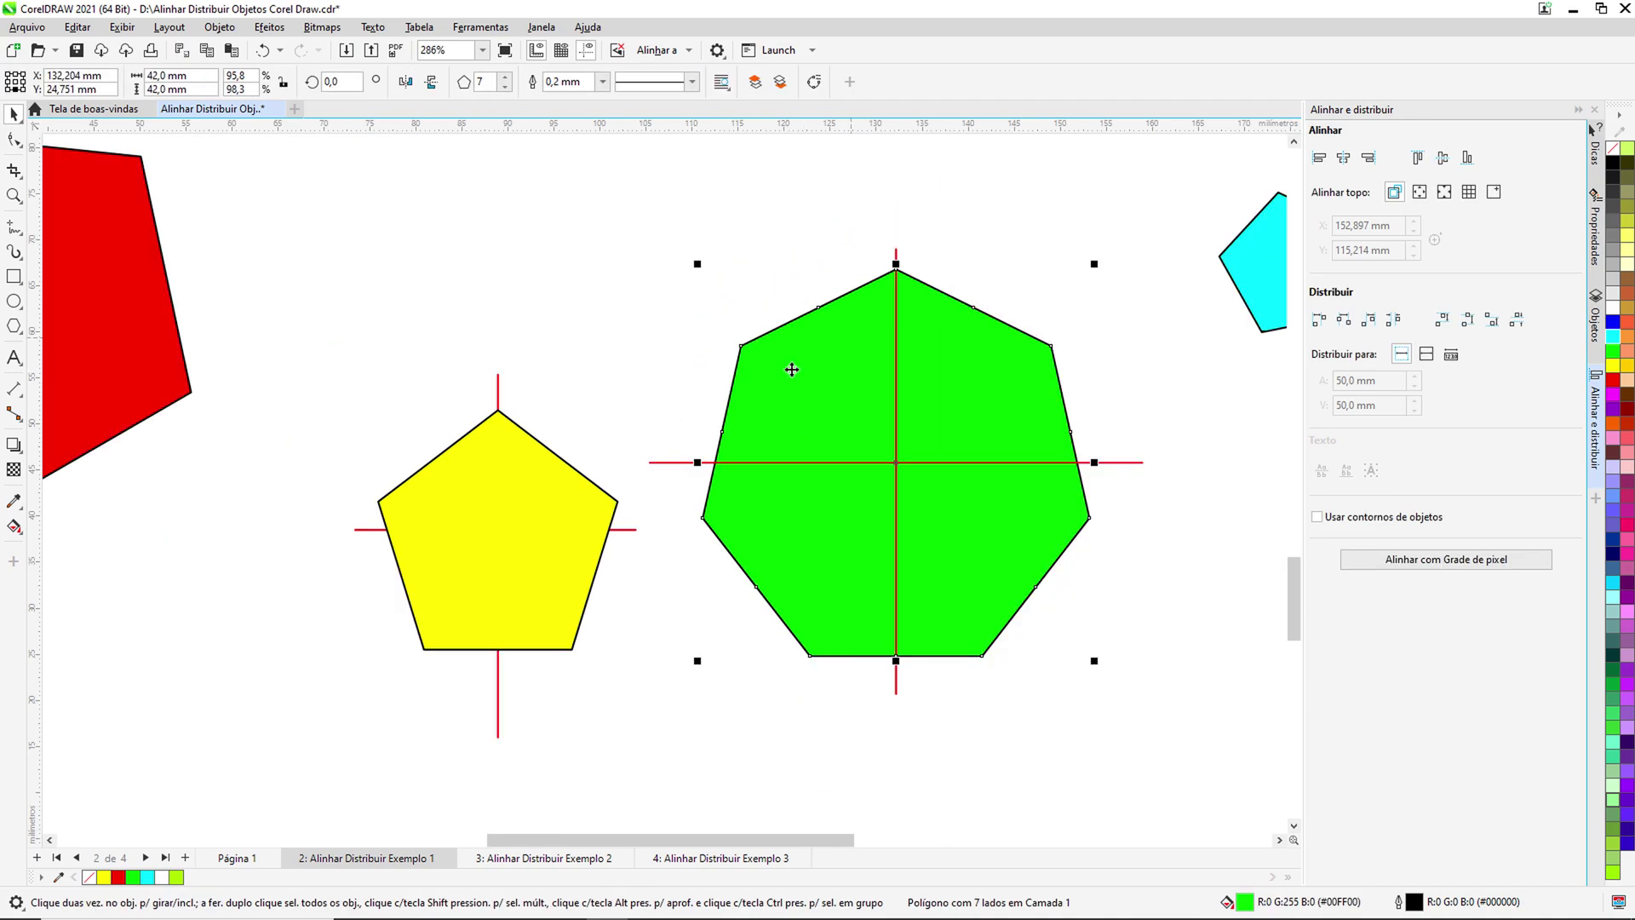
{"action": "left_click", "coordinate": [503, 446], "text": "shift"}
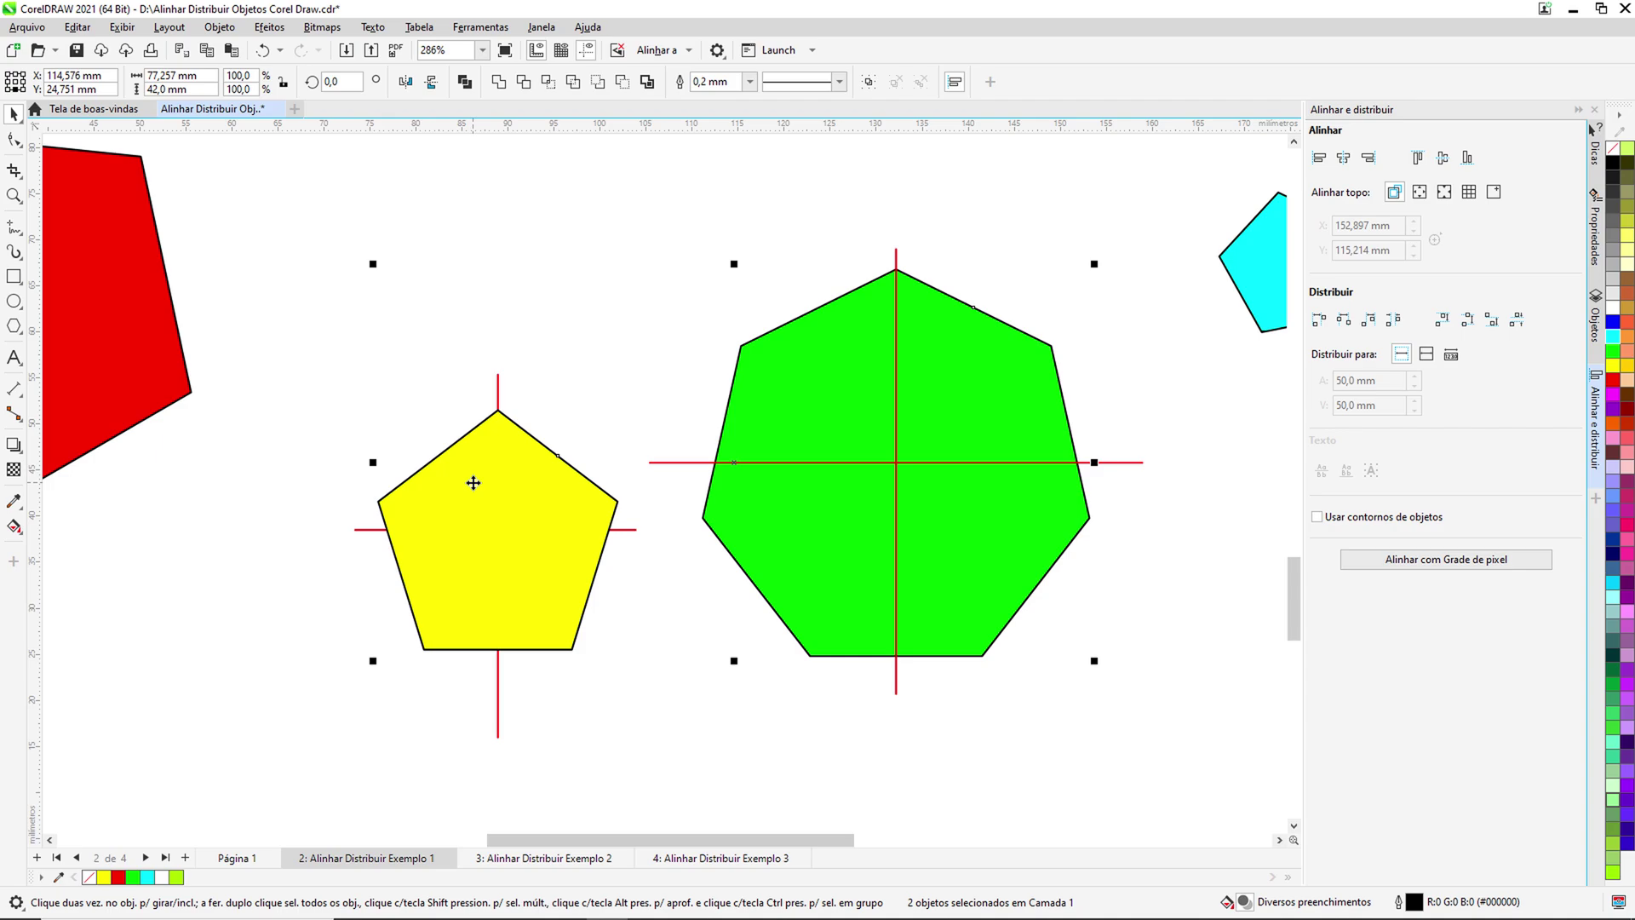
{"action": "key", "text": "c"}
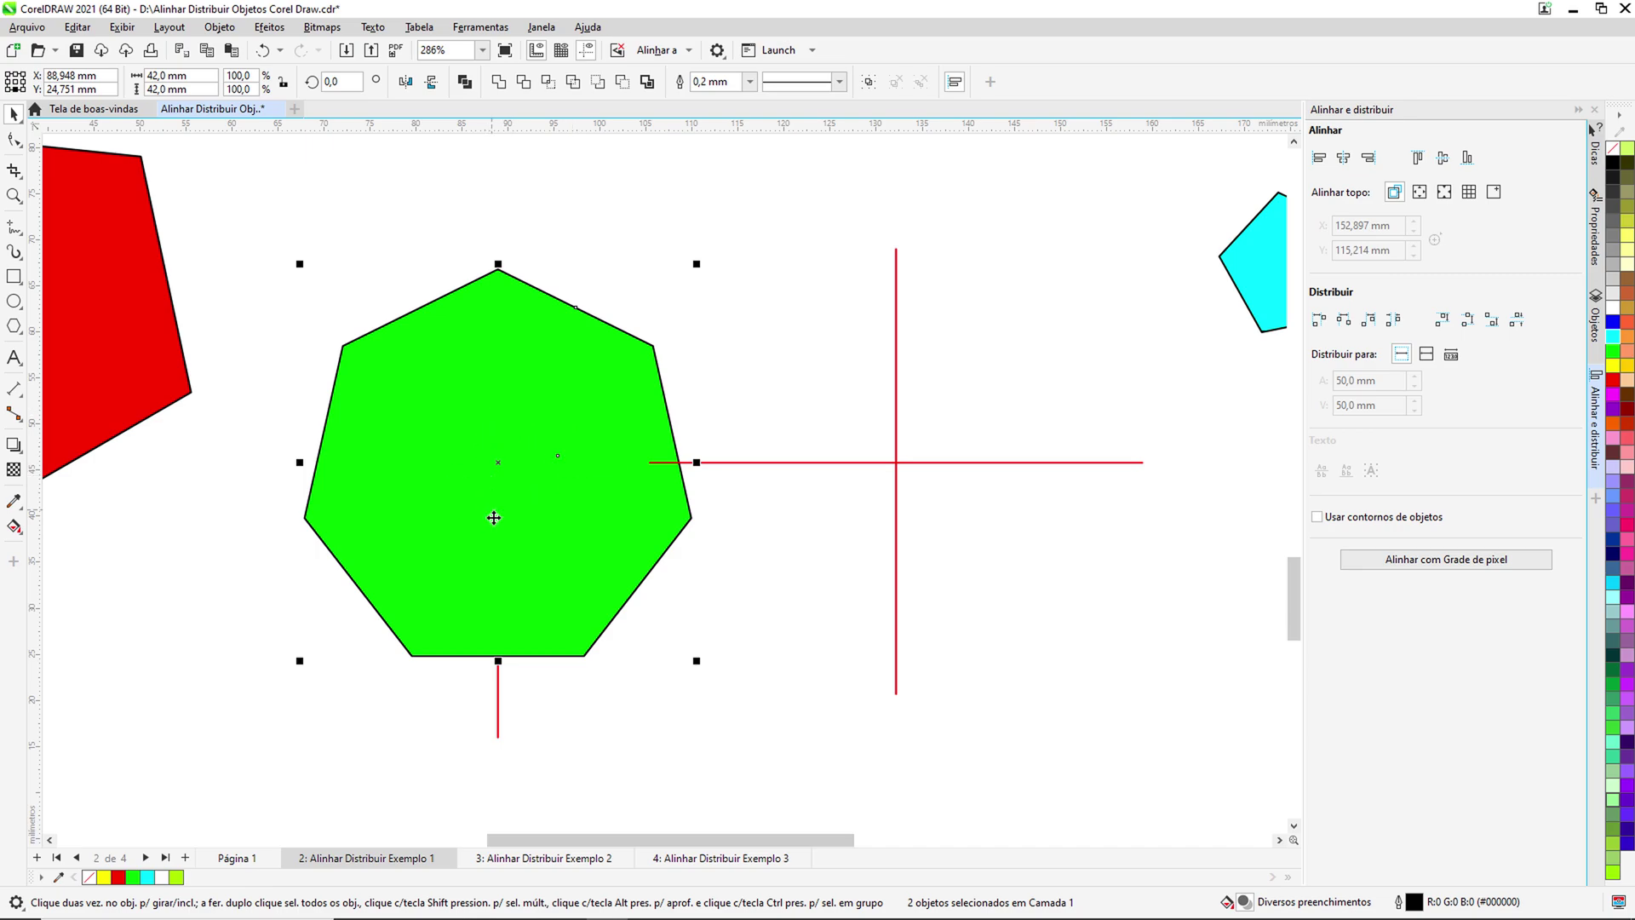
{"action": "key", "text": "ctrl+z"}
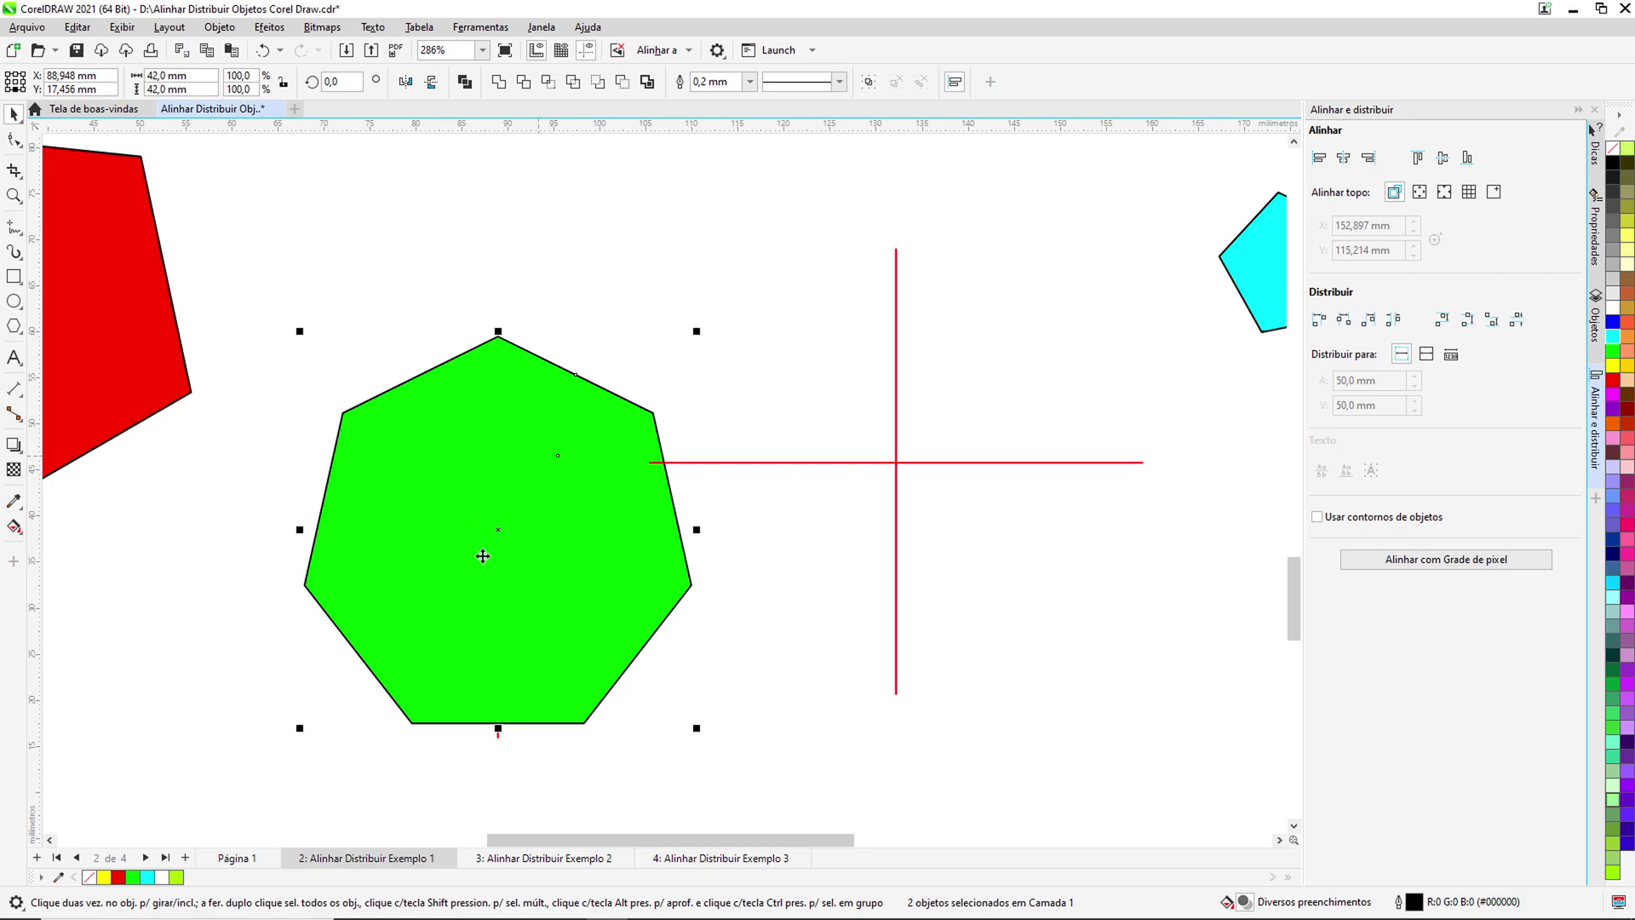
Send the centred green heptagon to the back and select the yellow pentagon on top of it
{"action": "left_click", "coordinate": [789, 595]}
{"action": "left_click", "coordinate": [540, 425]}
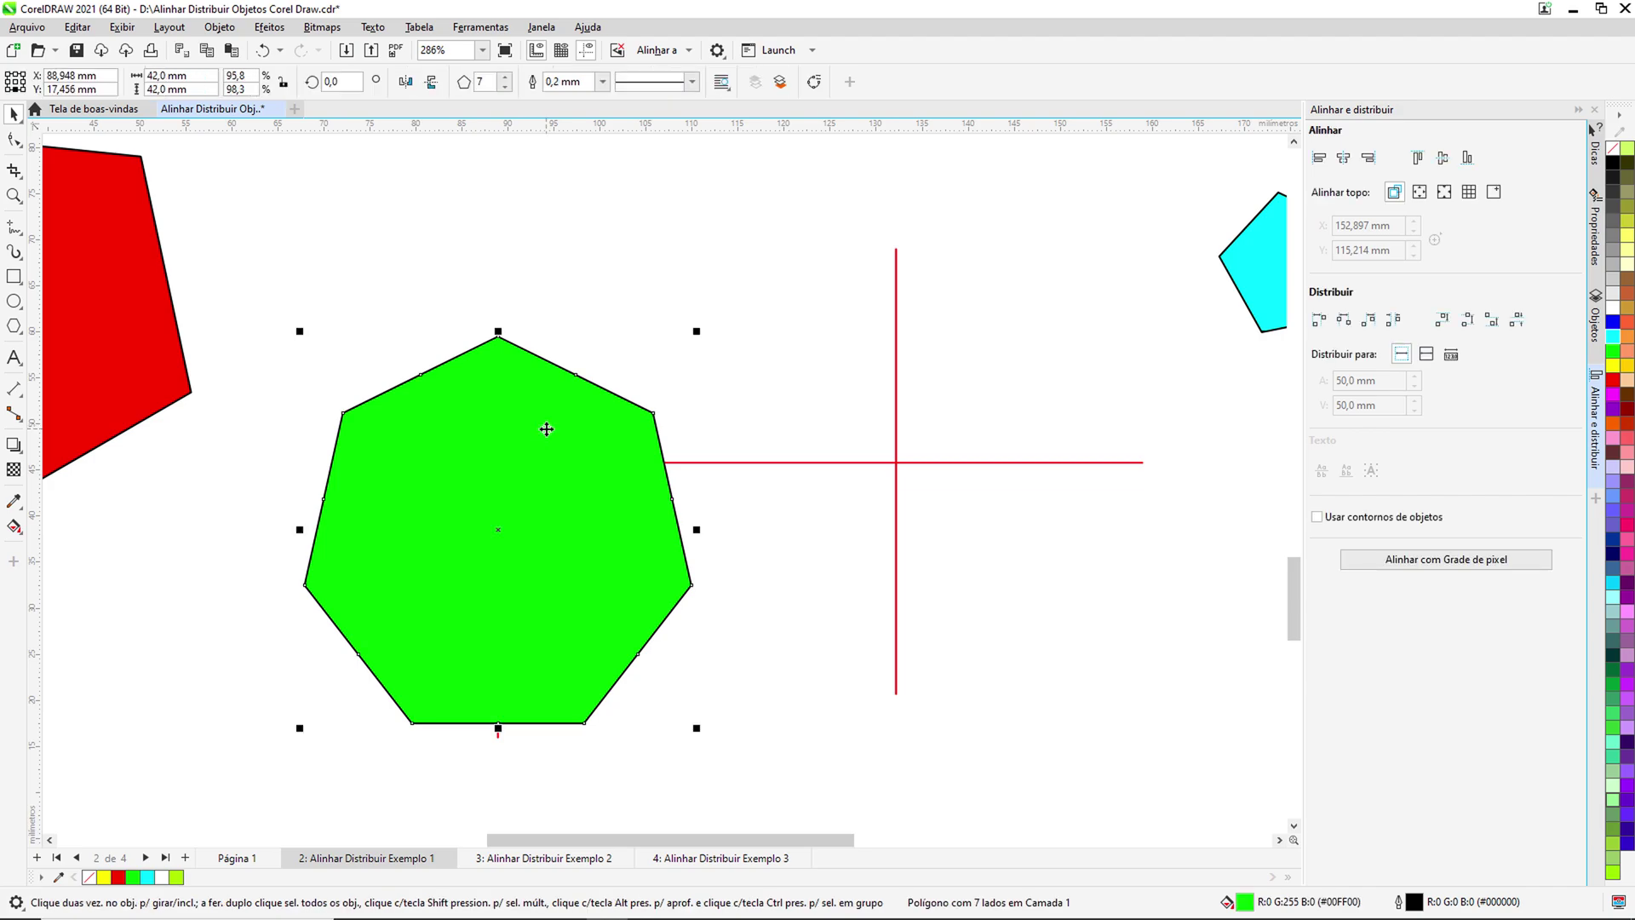
{"action": "key", "text": "shift+Page_Down"}
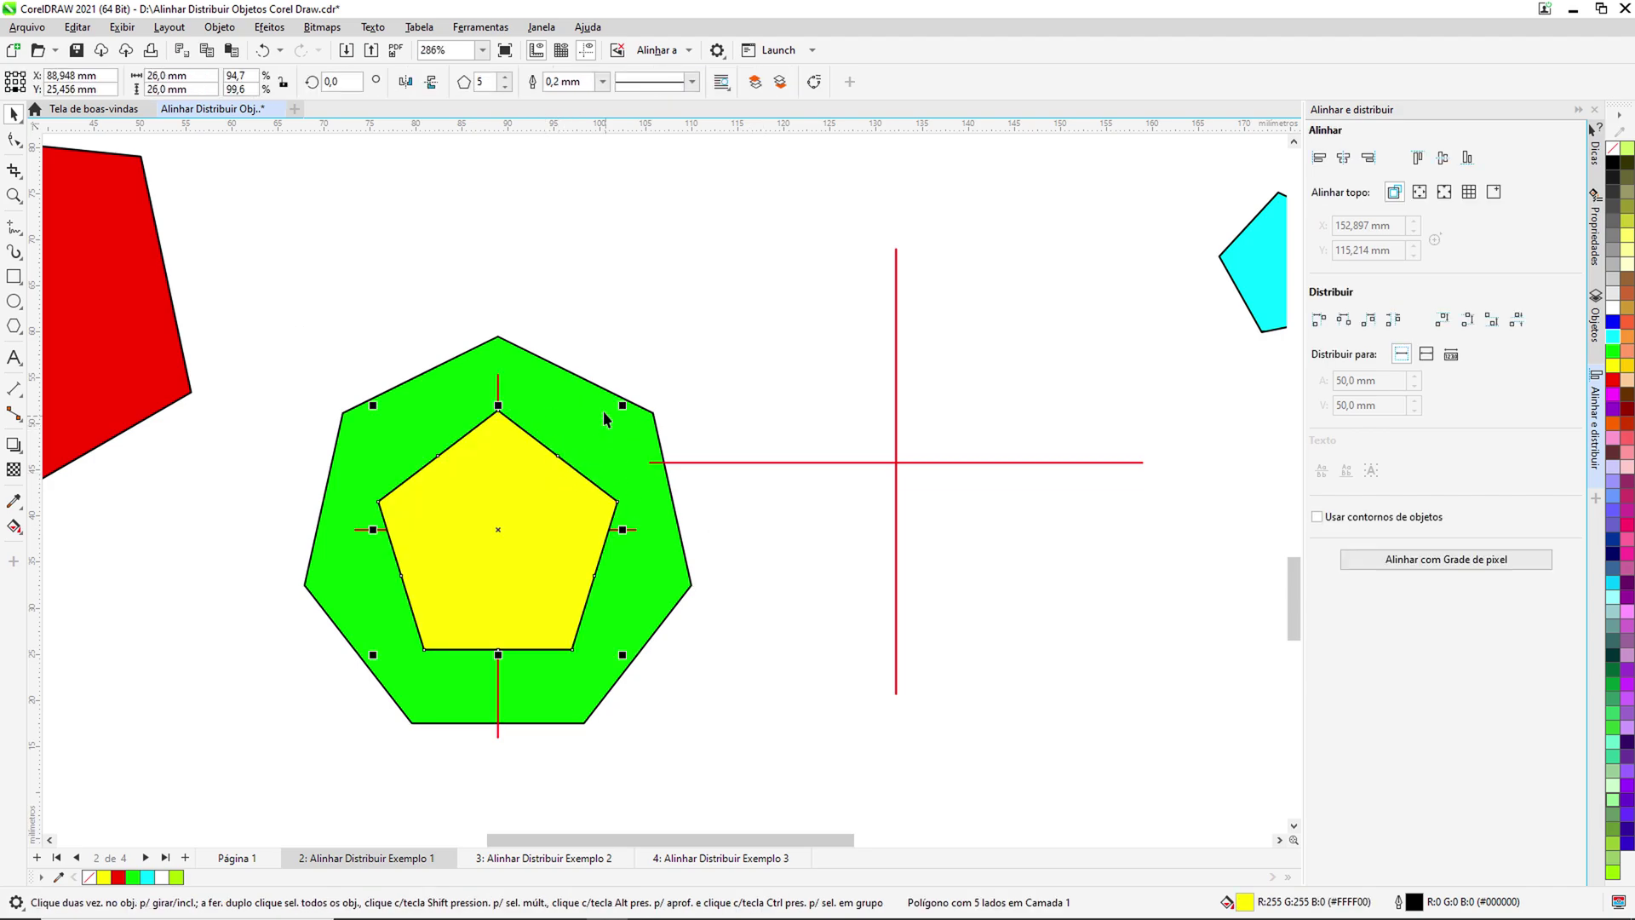
{"action": "left_click", "coordinate": [559, 483]}
{"action": "left_click_drag", "start_coordinate": [524, 479], "coordinate": [556, 461]}
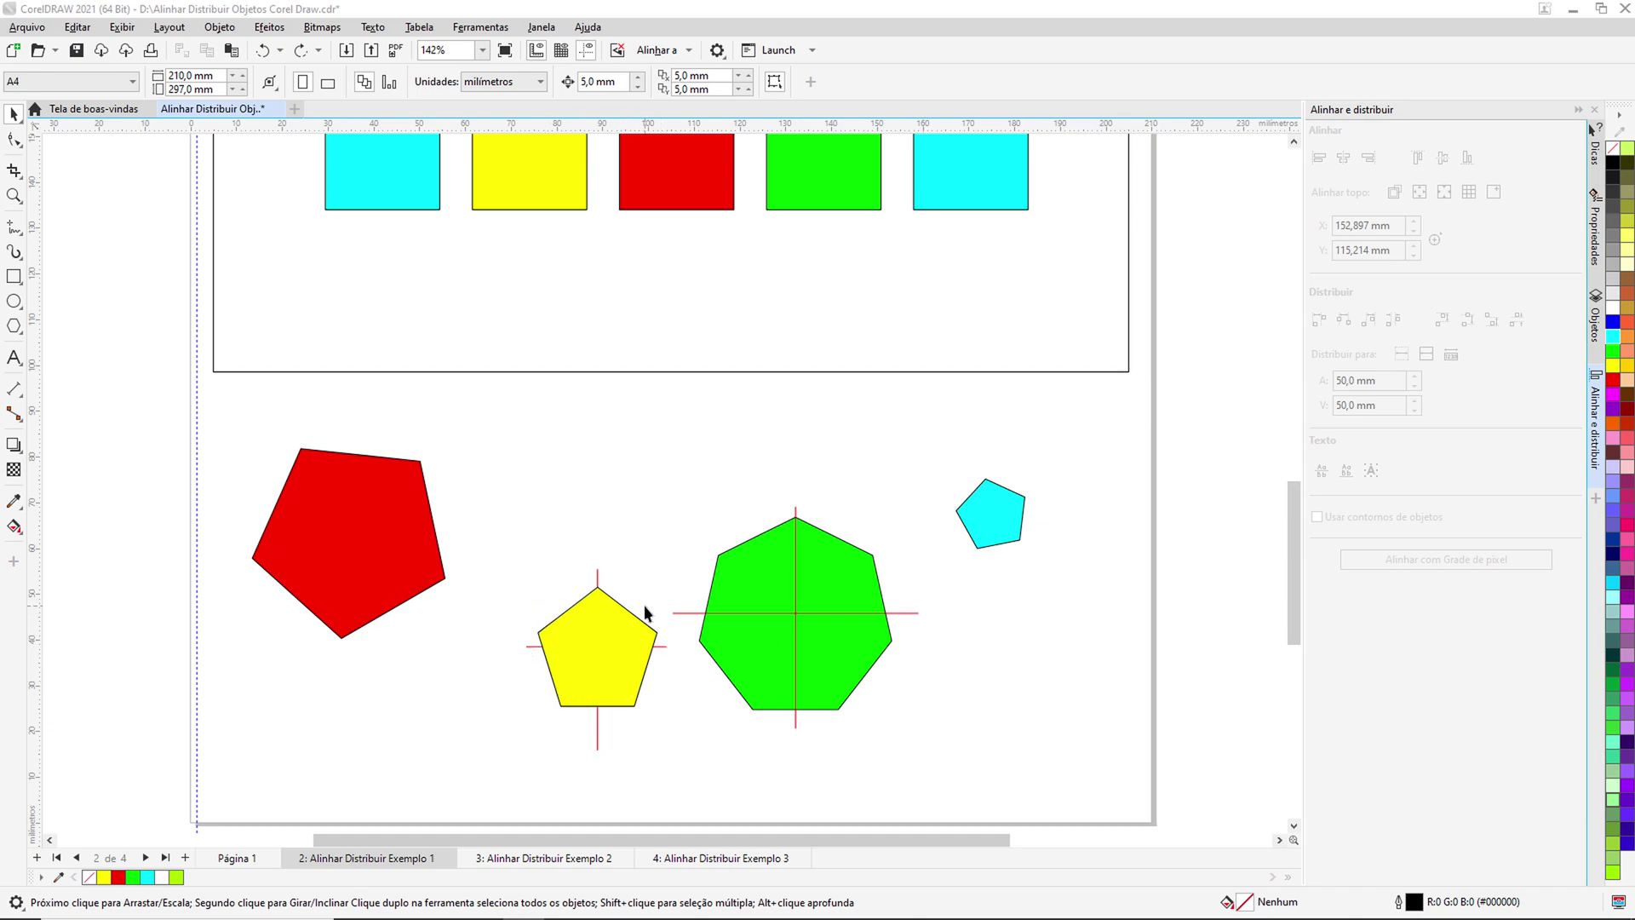
Select the red, yellow and cyan pentagons one at a time to examine their outer edges and centres
{"action": "left_click", "coordinate": [383, 521]}
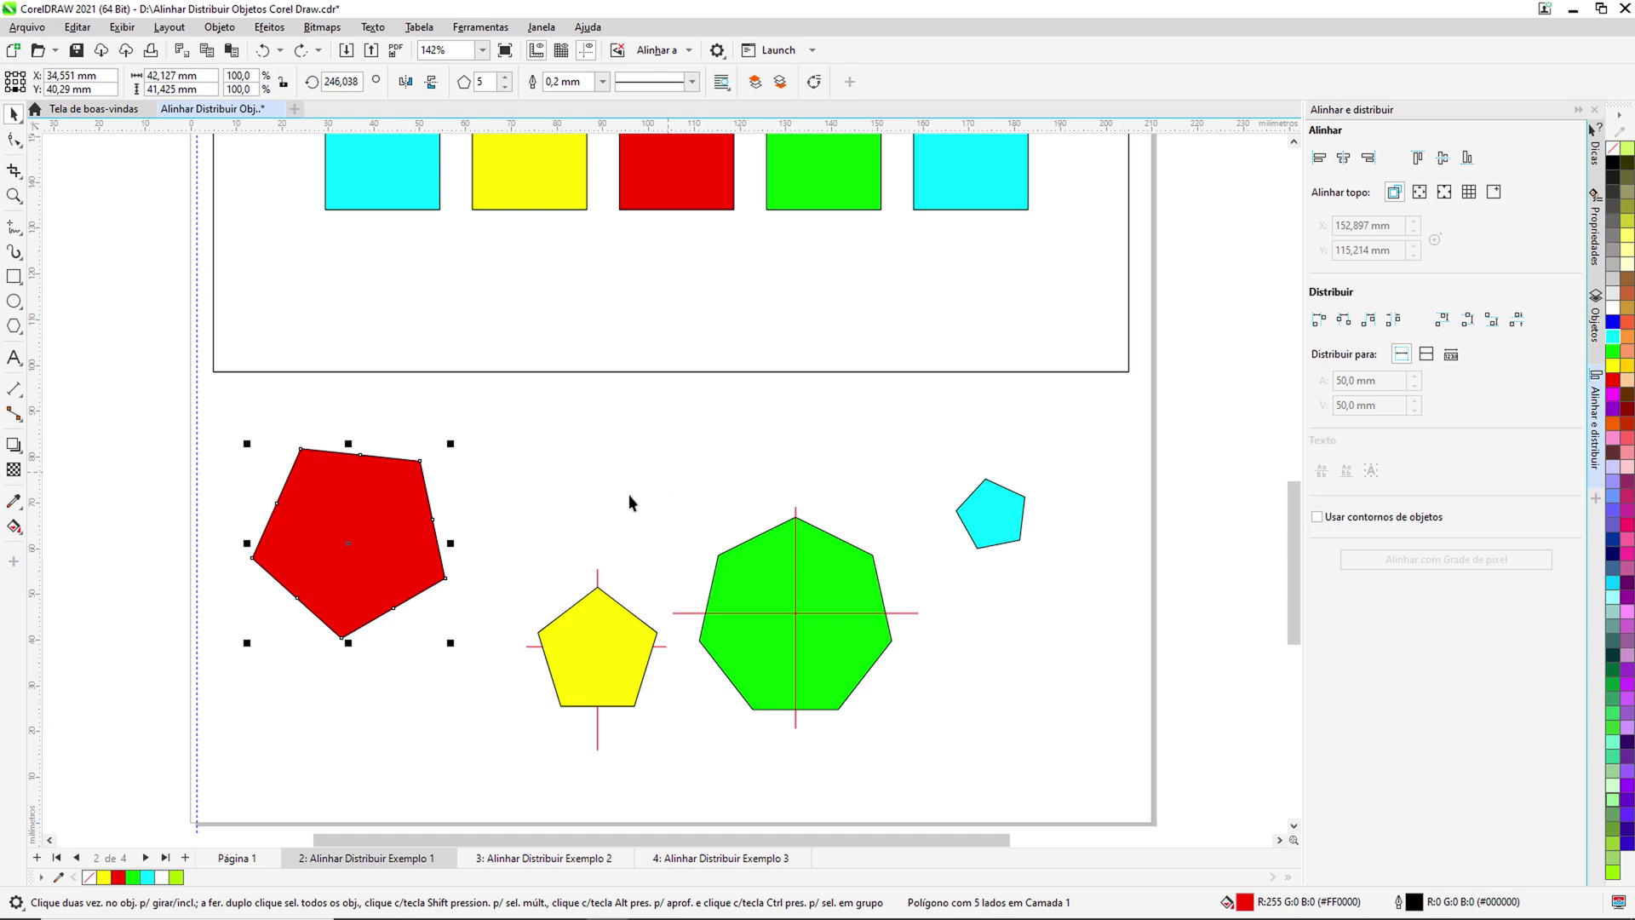
{"action": "left_click", "coordinate": [550, 523]}
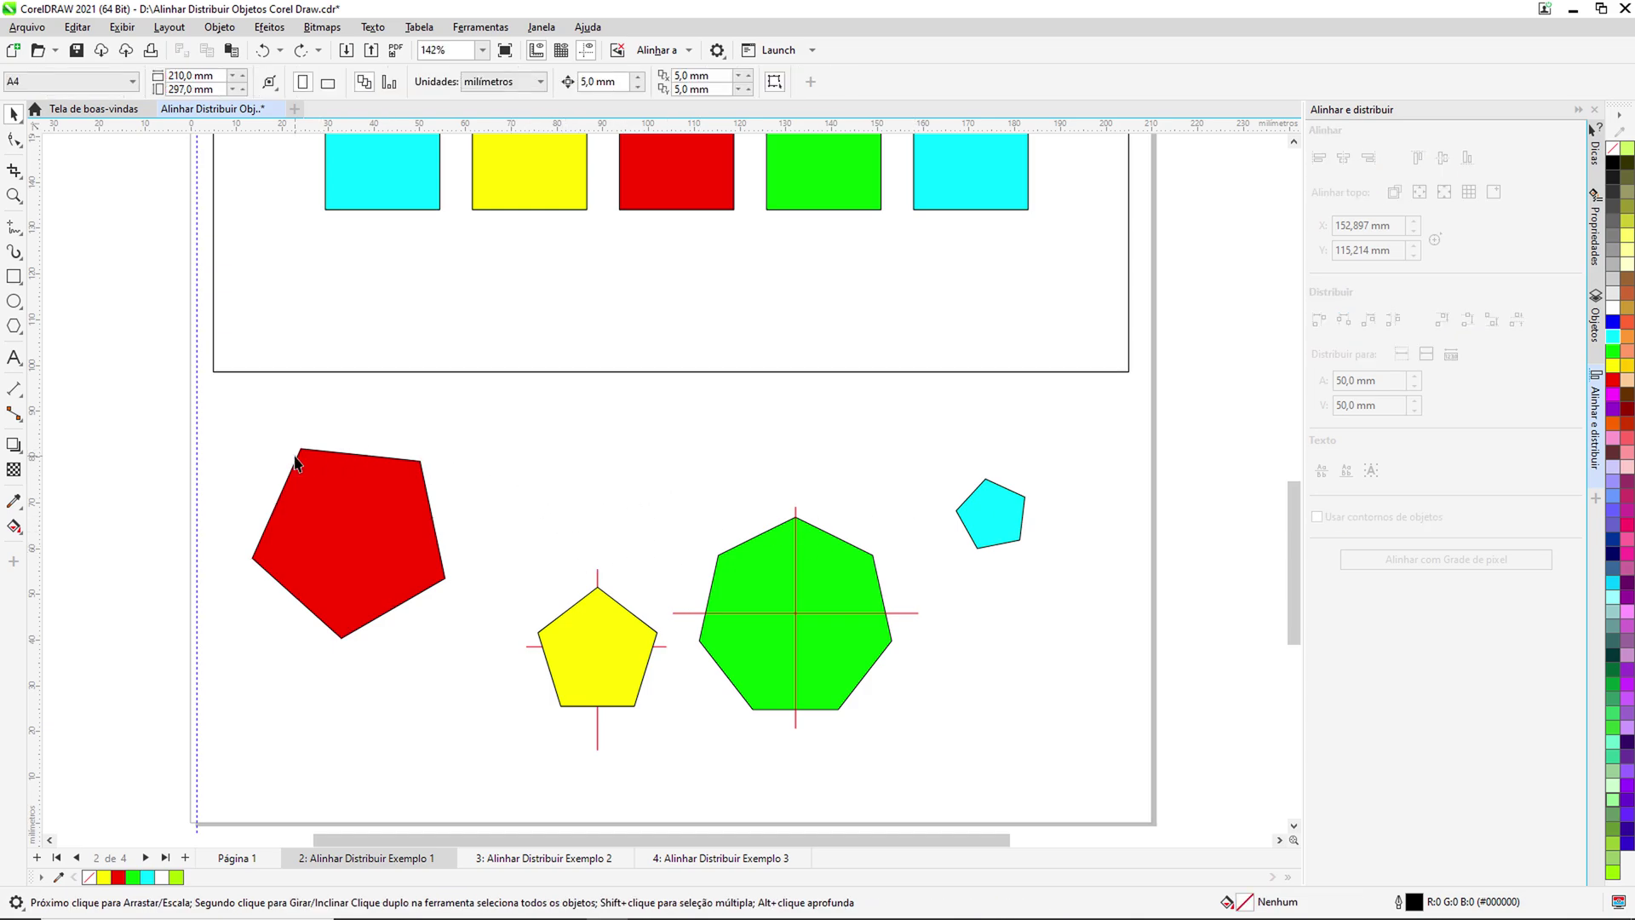
{"action": "left_click", "coordinate": [304, 503]}
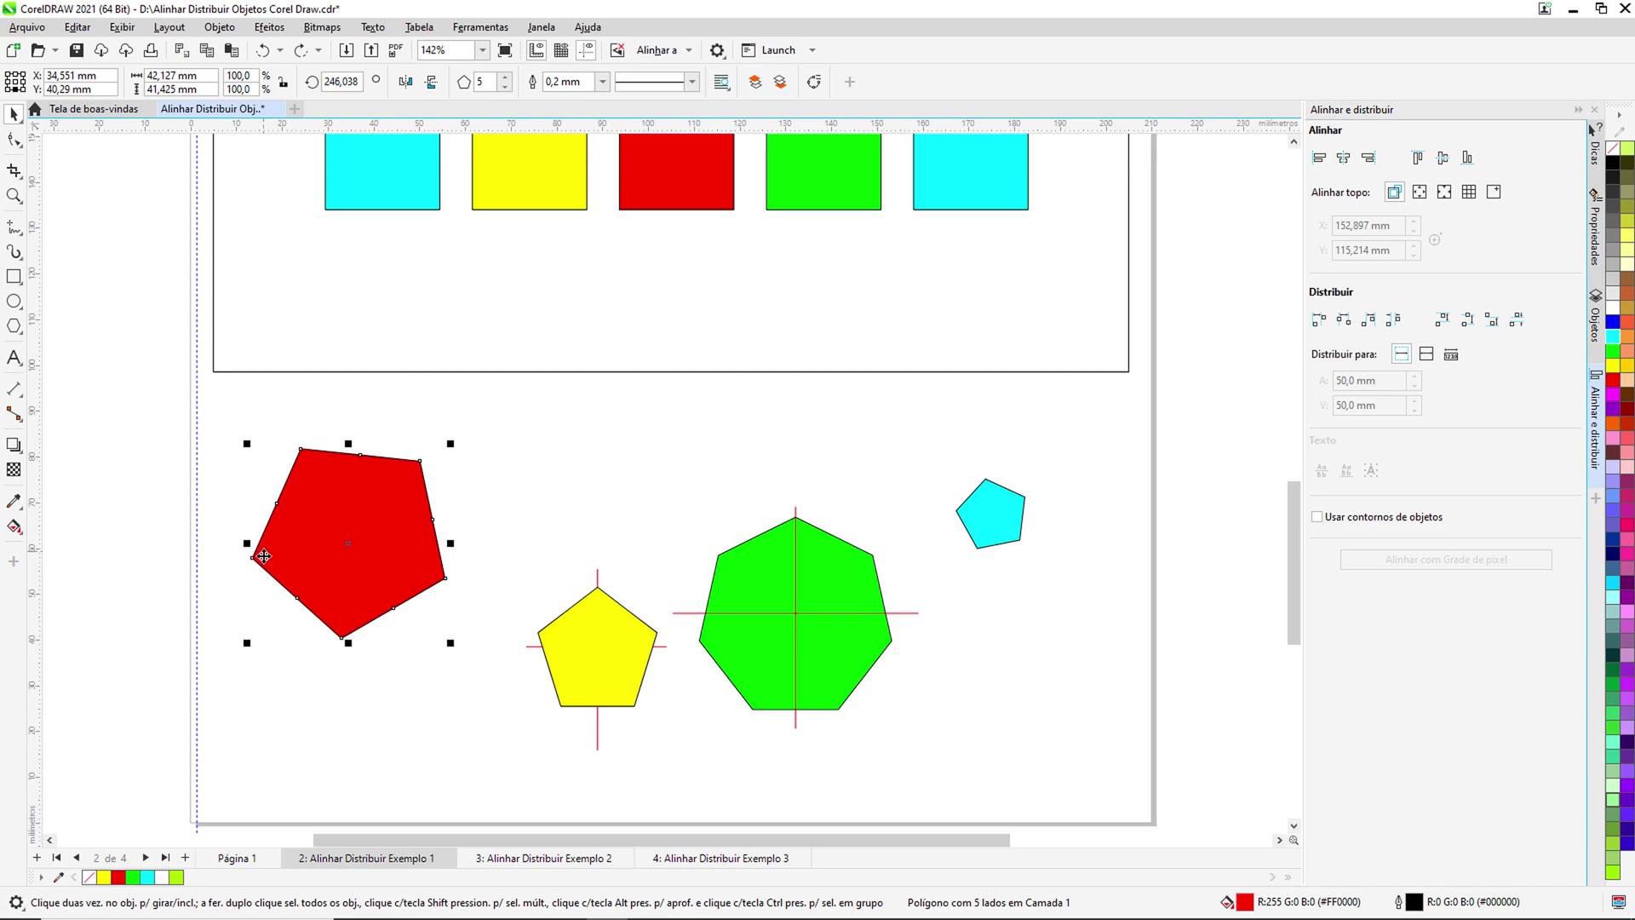
{"action": "left_click", "coordinate": [511, 668]}
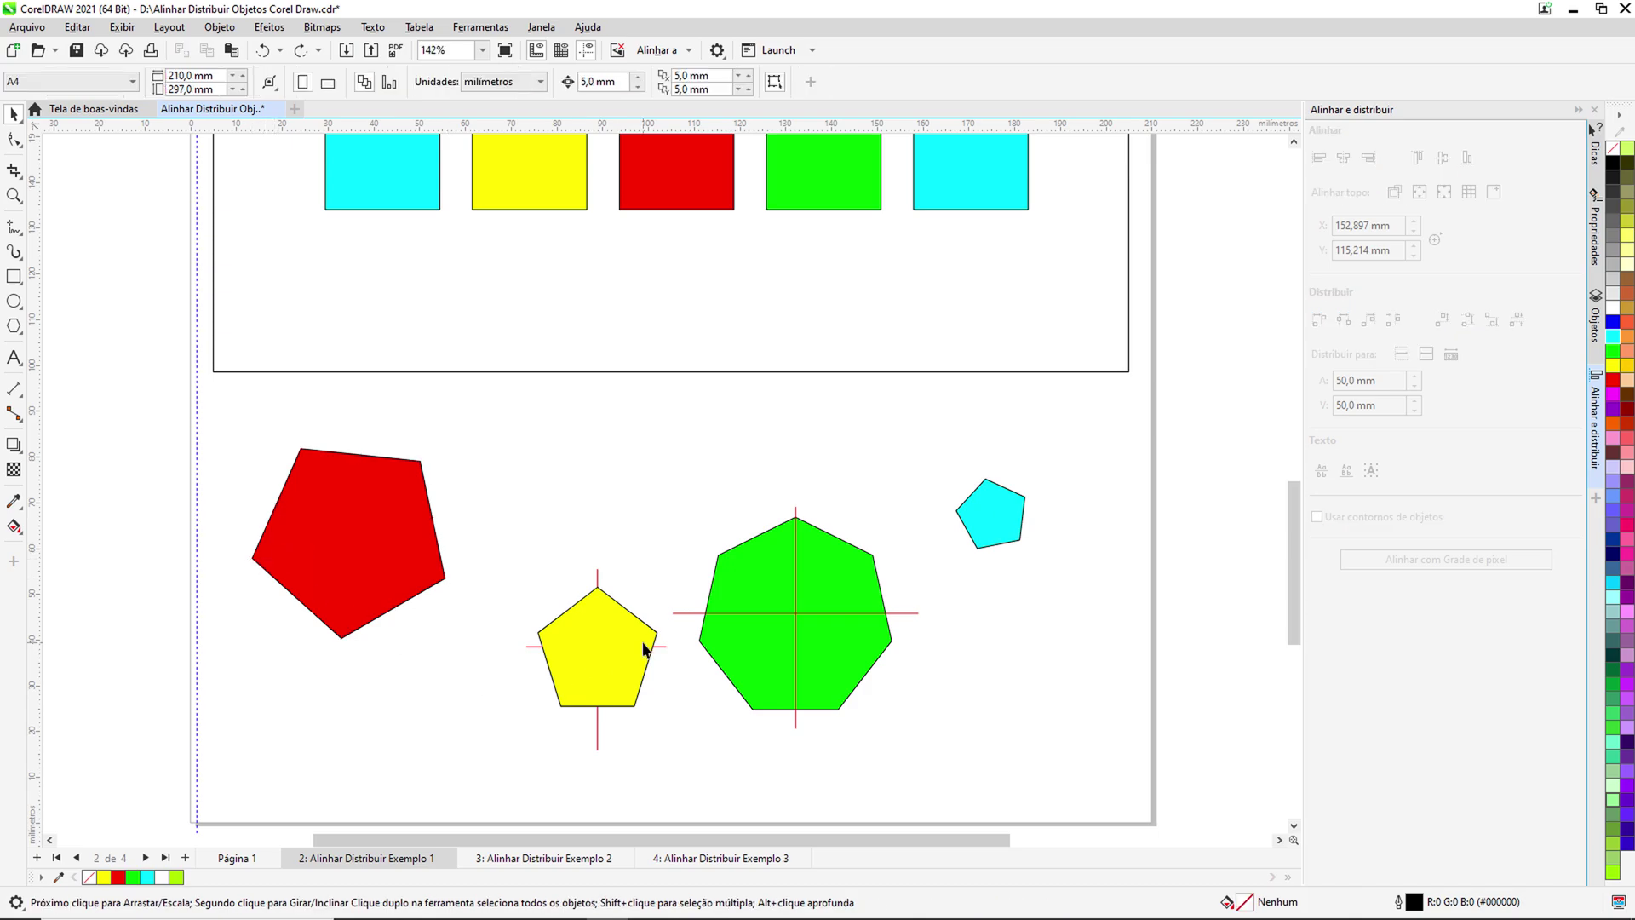
{"action": "left_click", "coordinate": [643, 650]}
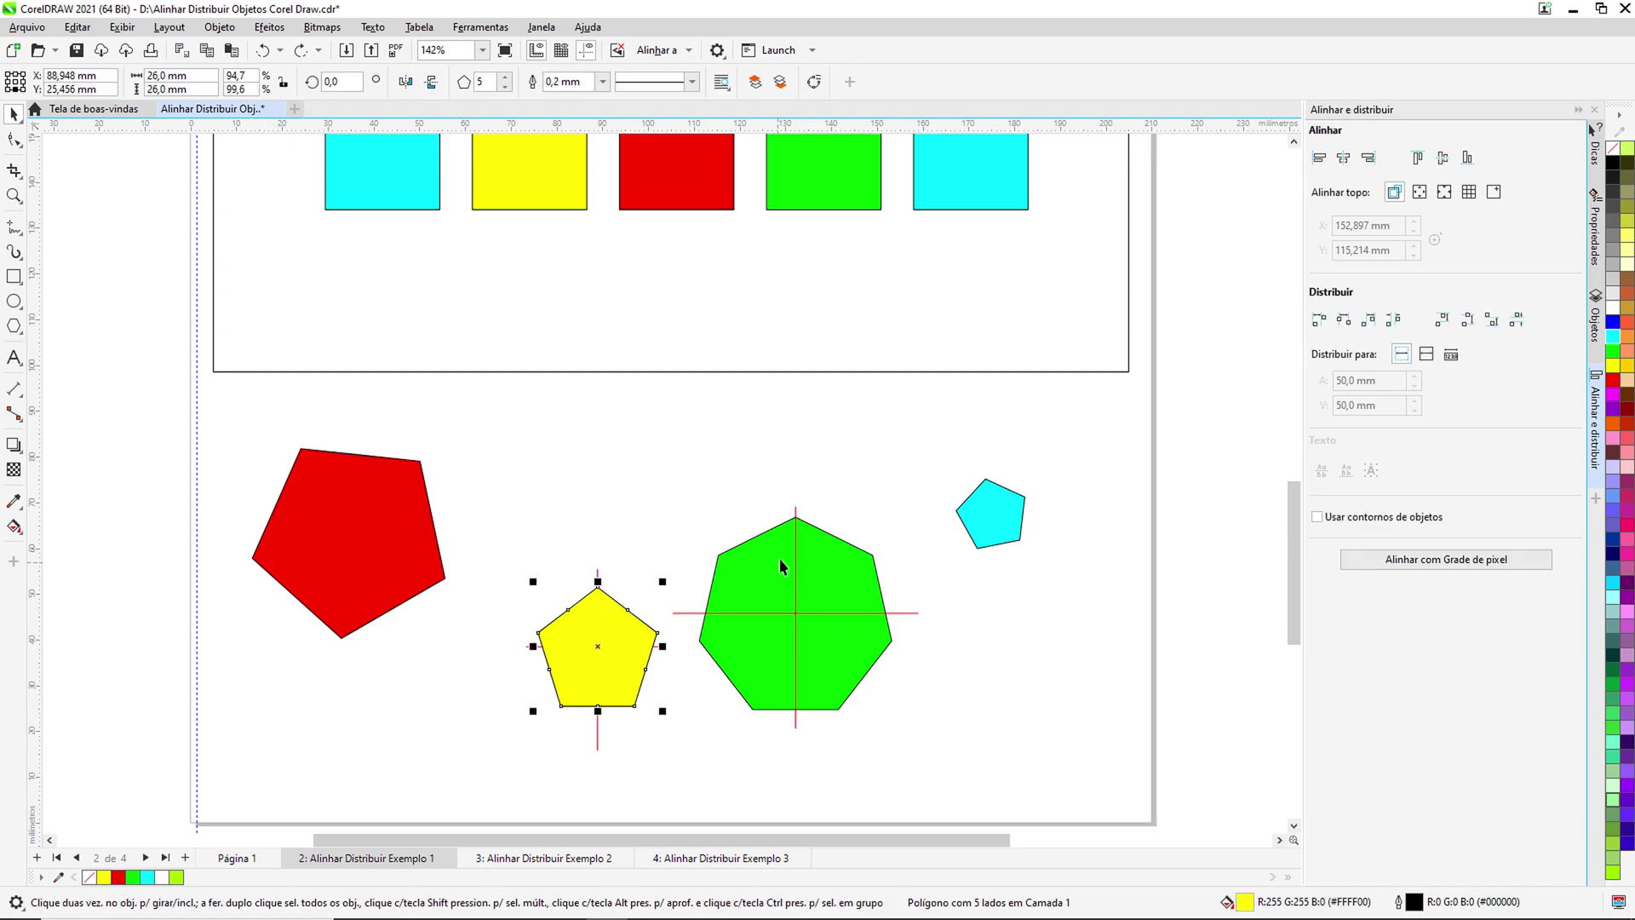
{"action": "left_click", "coordinate": [985, 503]}
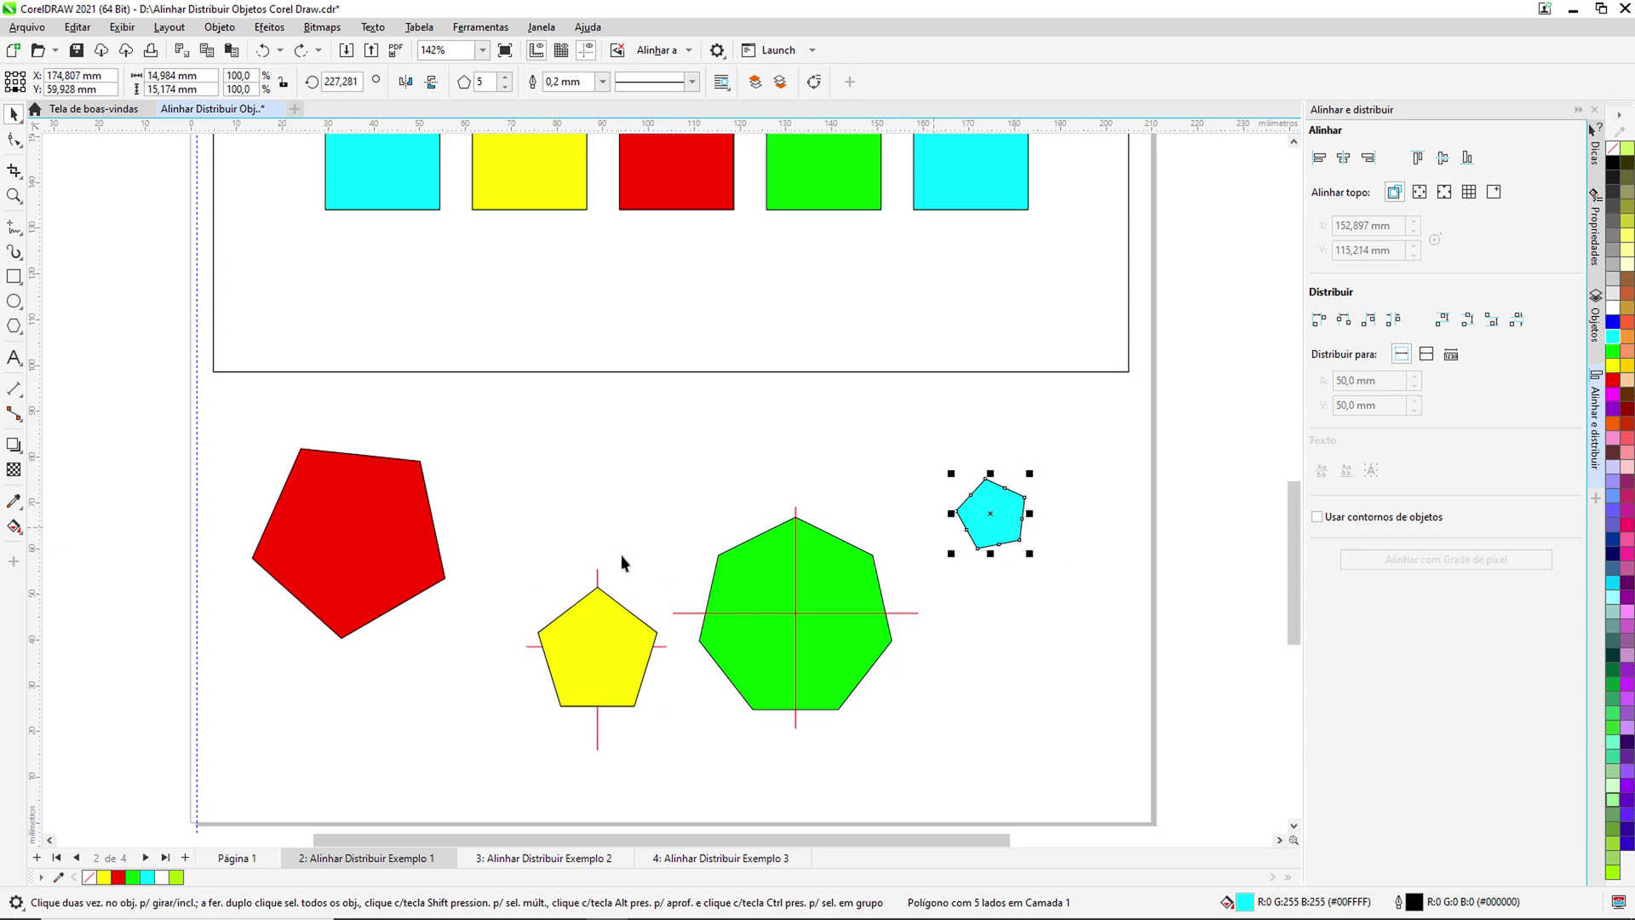
Align the right edges of the red pentagon, yellow pentagon and green heptagon to the cyan pentagon, and inspect the shared edge
{"action": "left_click", "coordinate": [383, 508]}
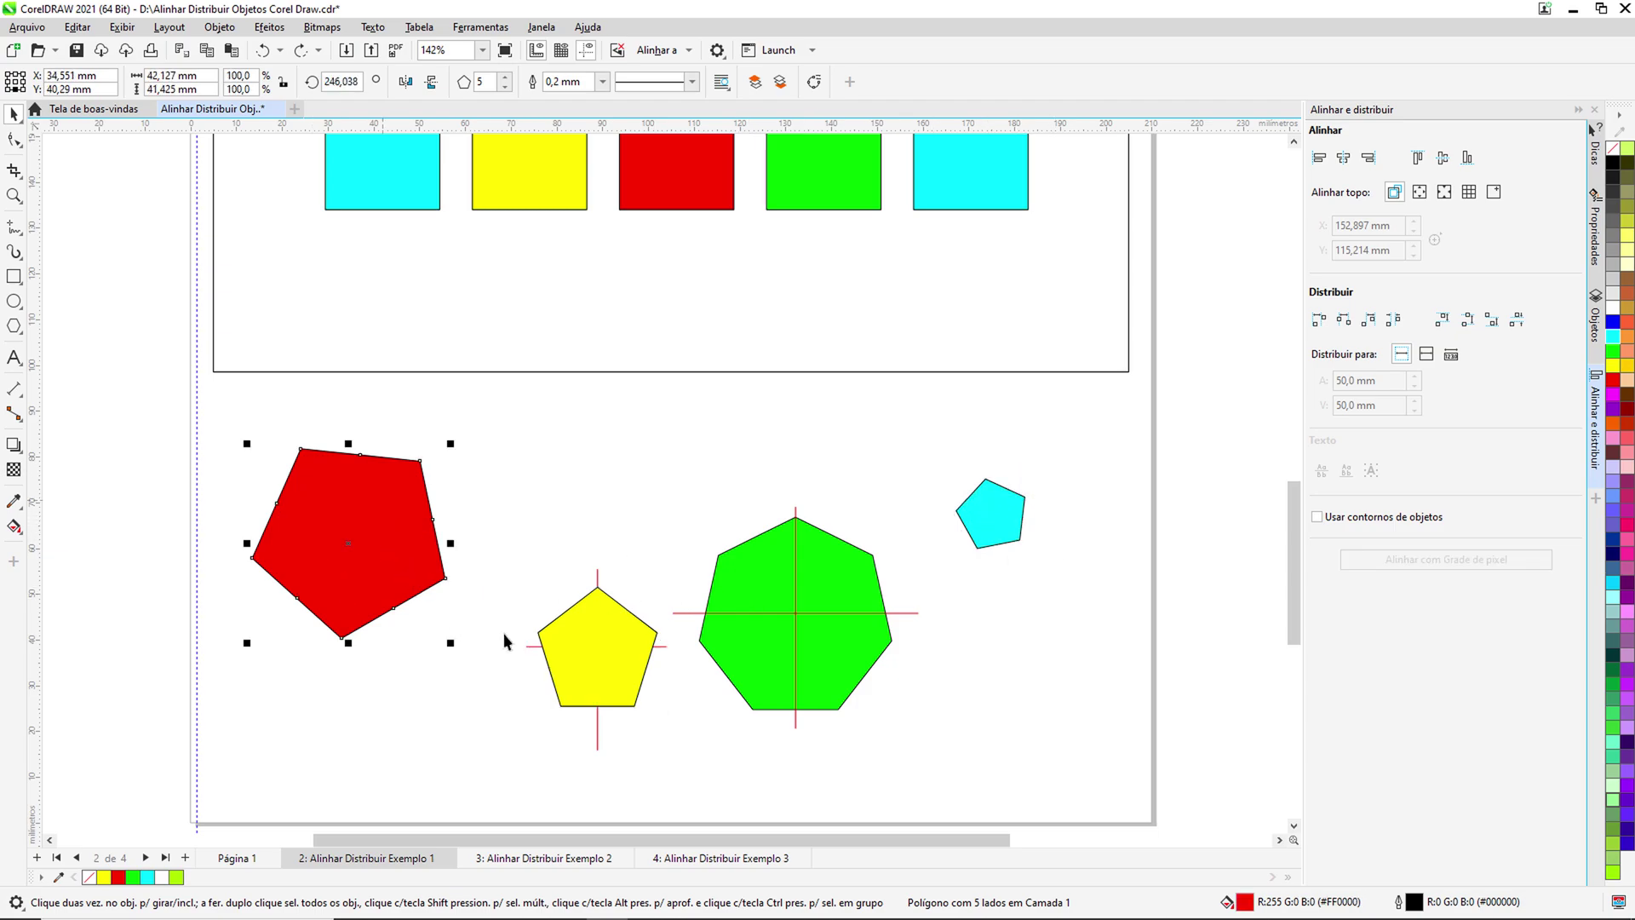
{"action": "left_click", "coordinate": [612, 642], "text": "shift"}
{"action": "left_click", "coordinate": [743, 589], "text": "shift"}
{"action": "left_click", "coordinate": [998, 536], "text": "shift"}
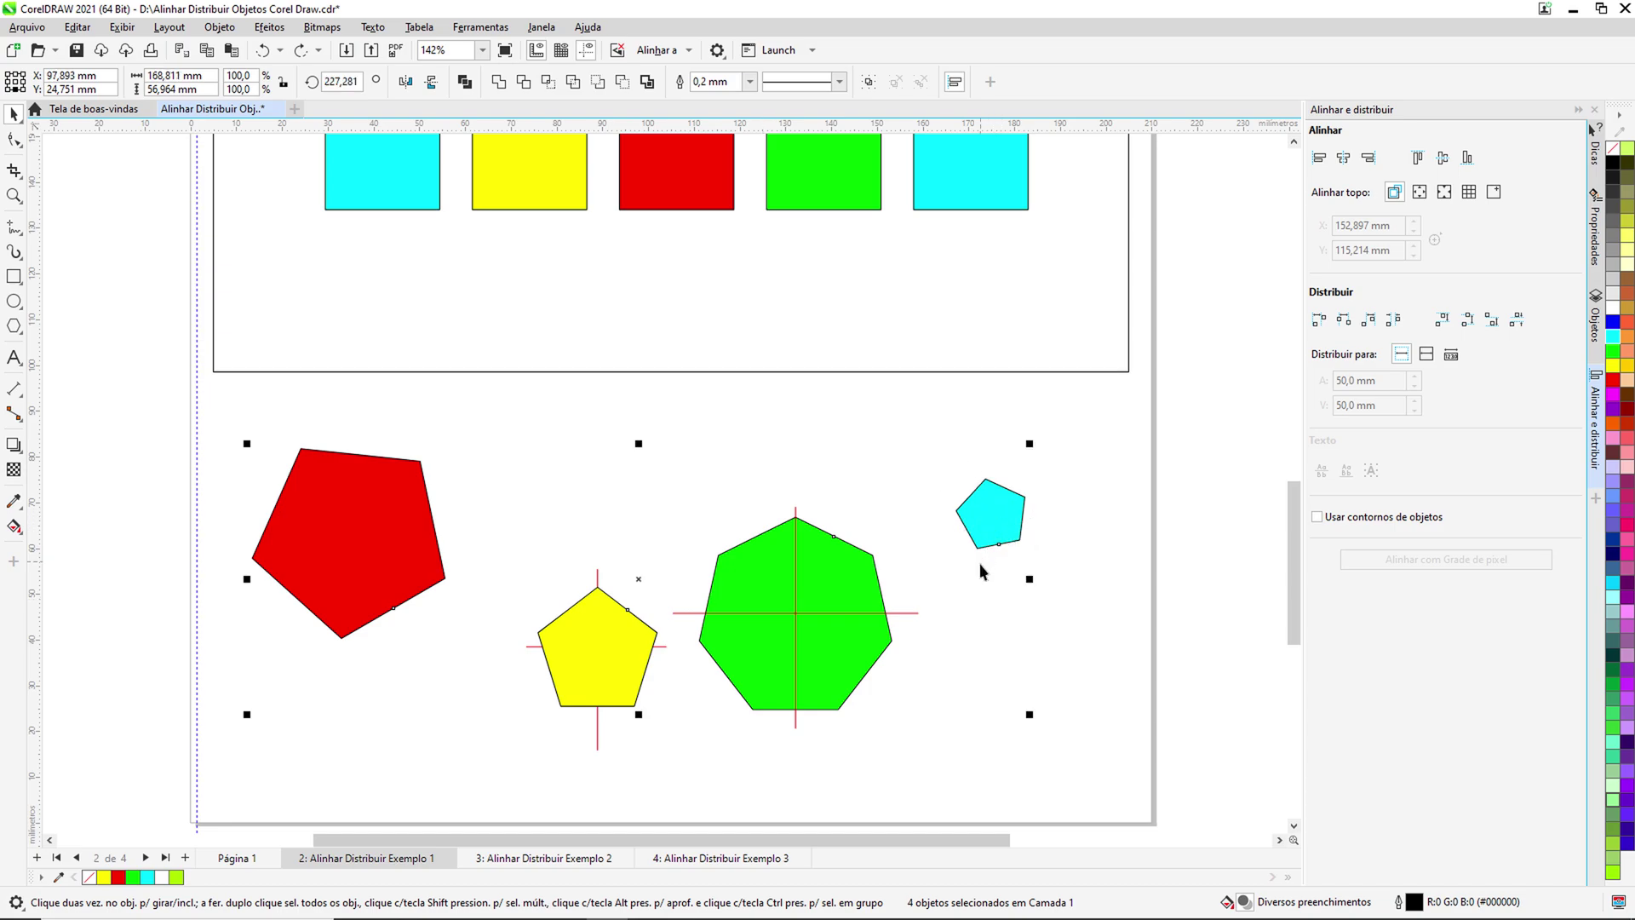
{"action": "key", "text": "r"}
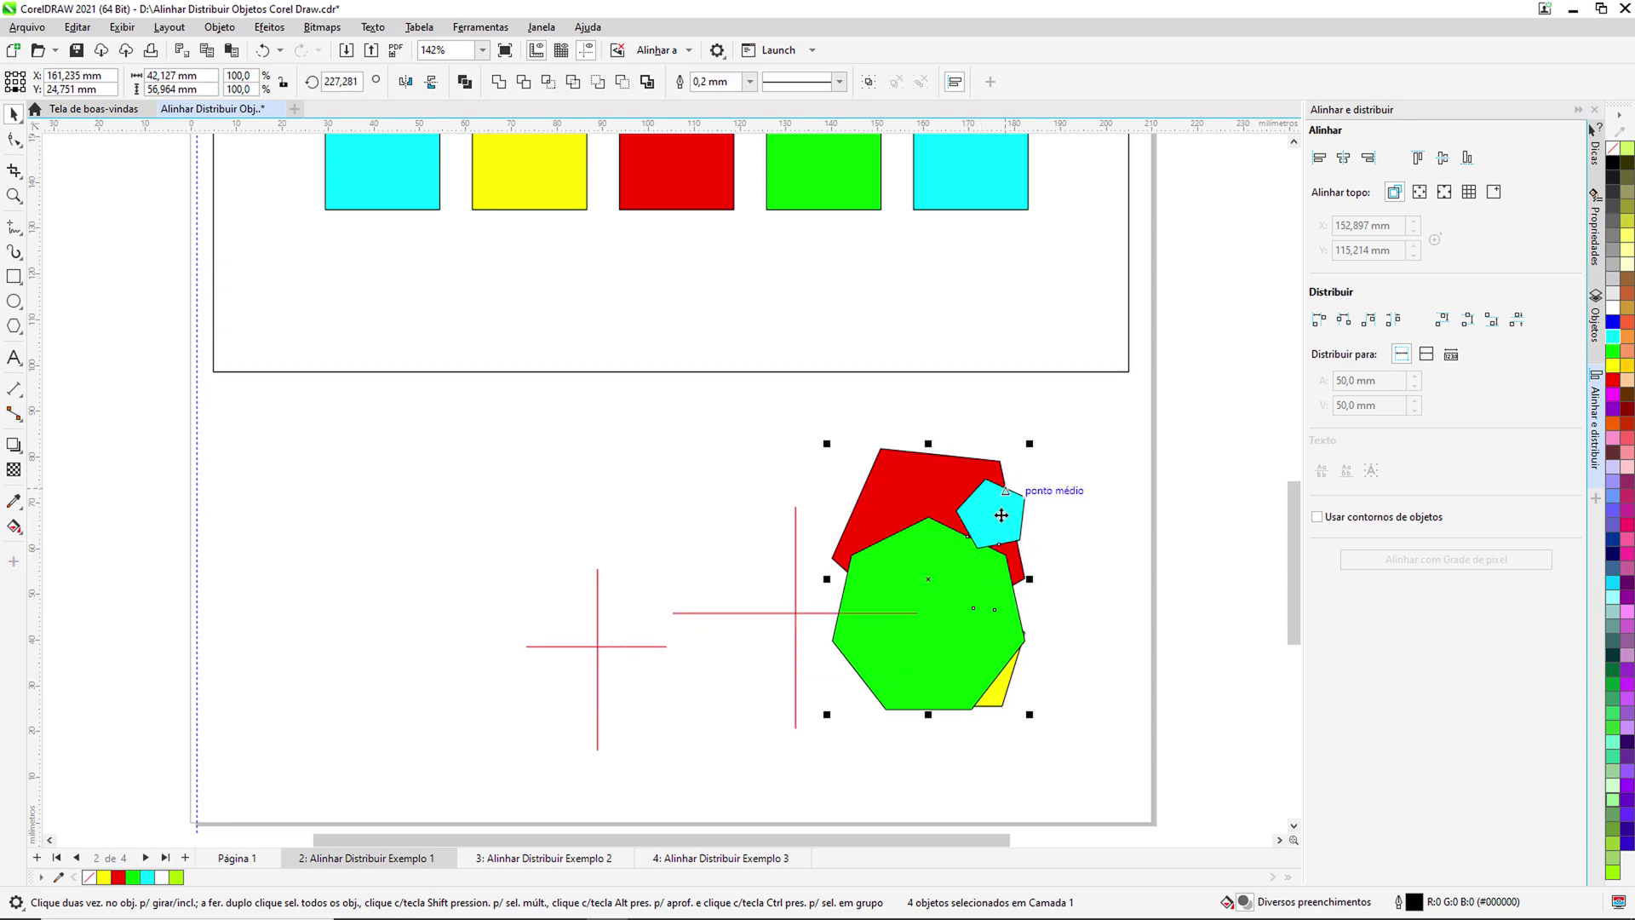
{"action": "left_click", "coordinate": [1031, 541]}
{"action": "scroll", "coordinate": [1030, 542], "scroll_direction": "up", "scroll_amount": 5}
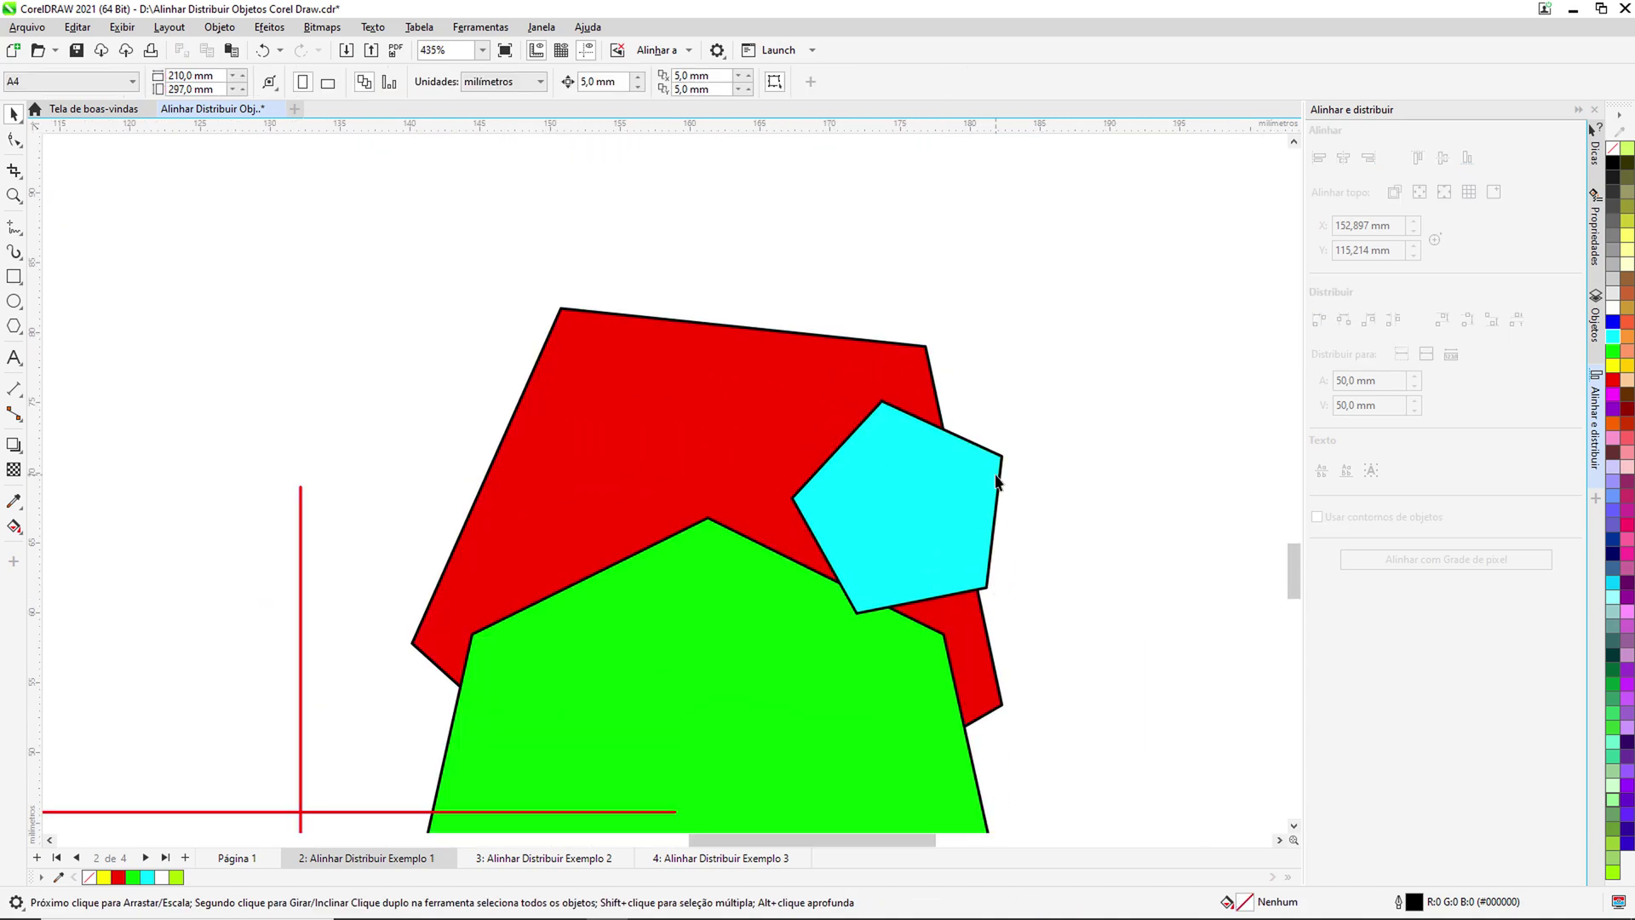
{"action": "scroll", "coordinate": [1022, 549], "scroll_direction": "down", "scroll_amount": 6}
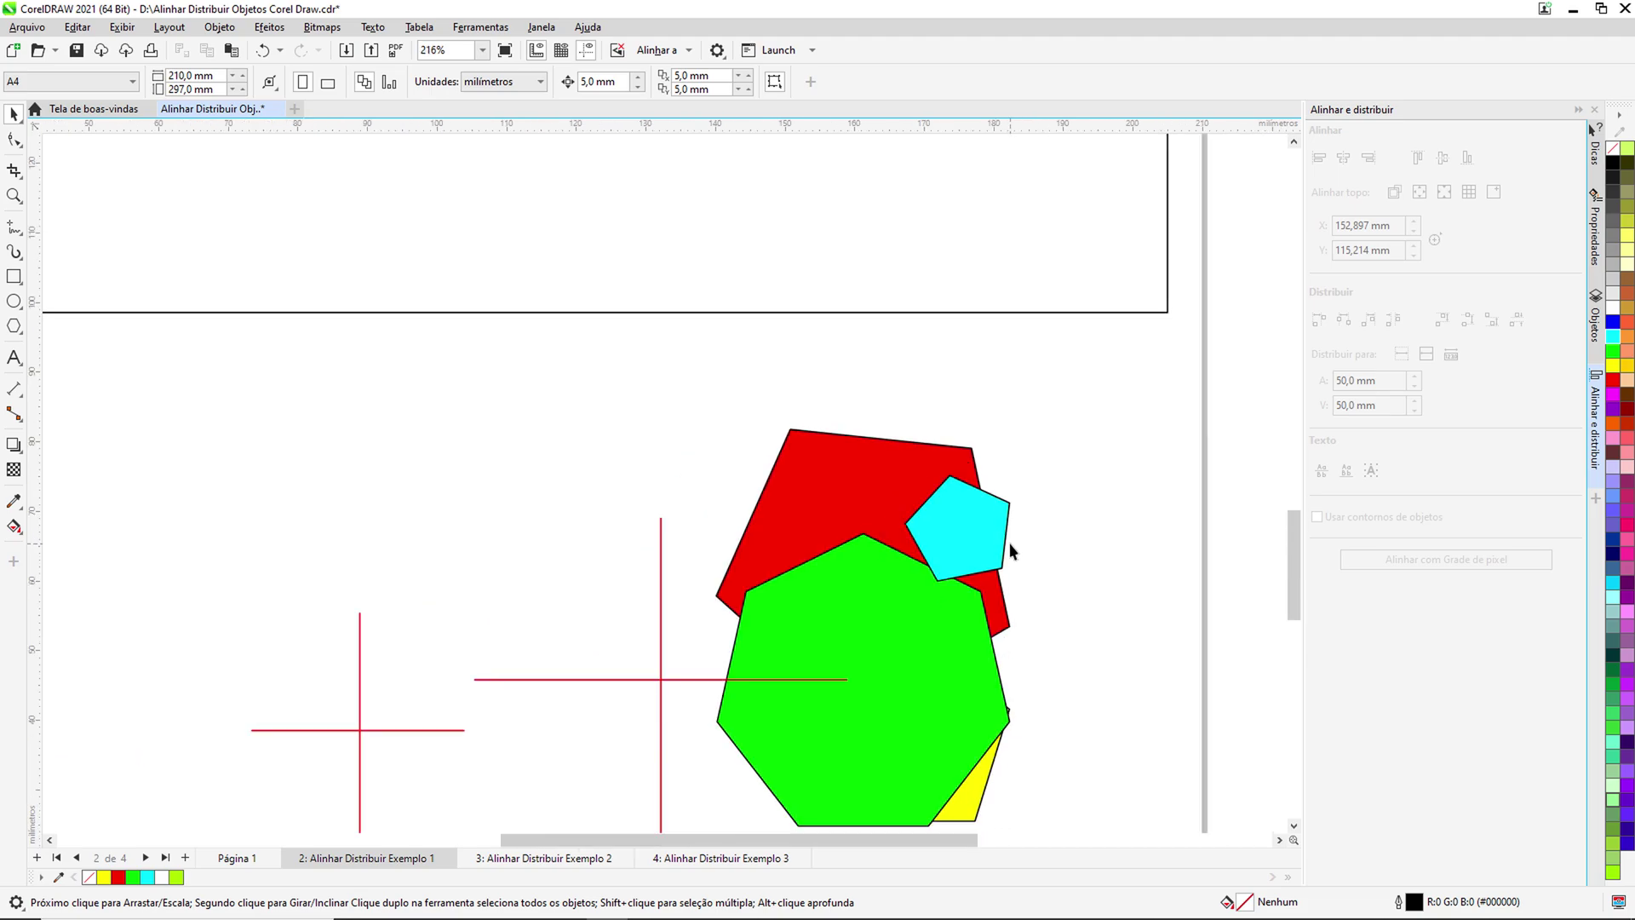
Undo the right alignment, try aligning the four polygons' left edges to the cyan pentagon, and undo that as well
{"action": "left_click", "coordinate": [986, 557]}
{"action": "key", "text": "ctrl+z"}
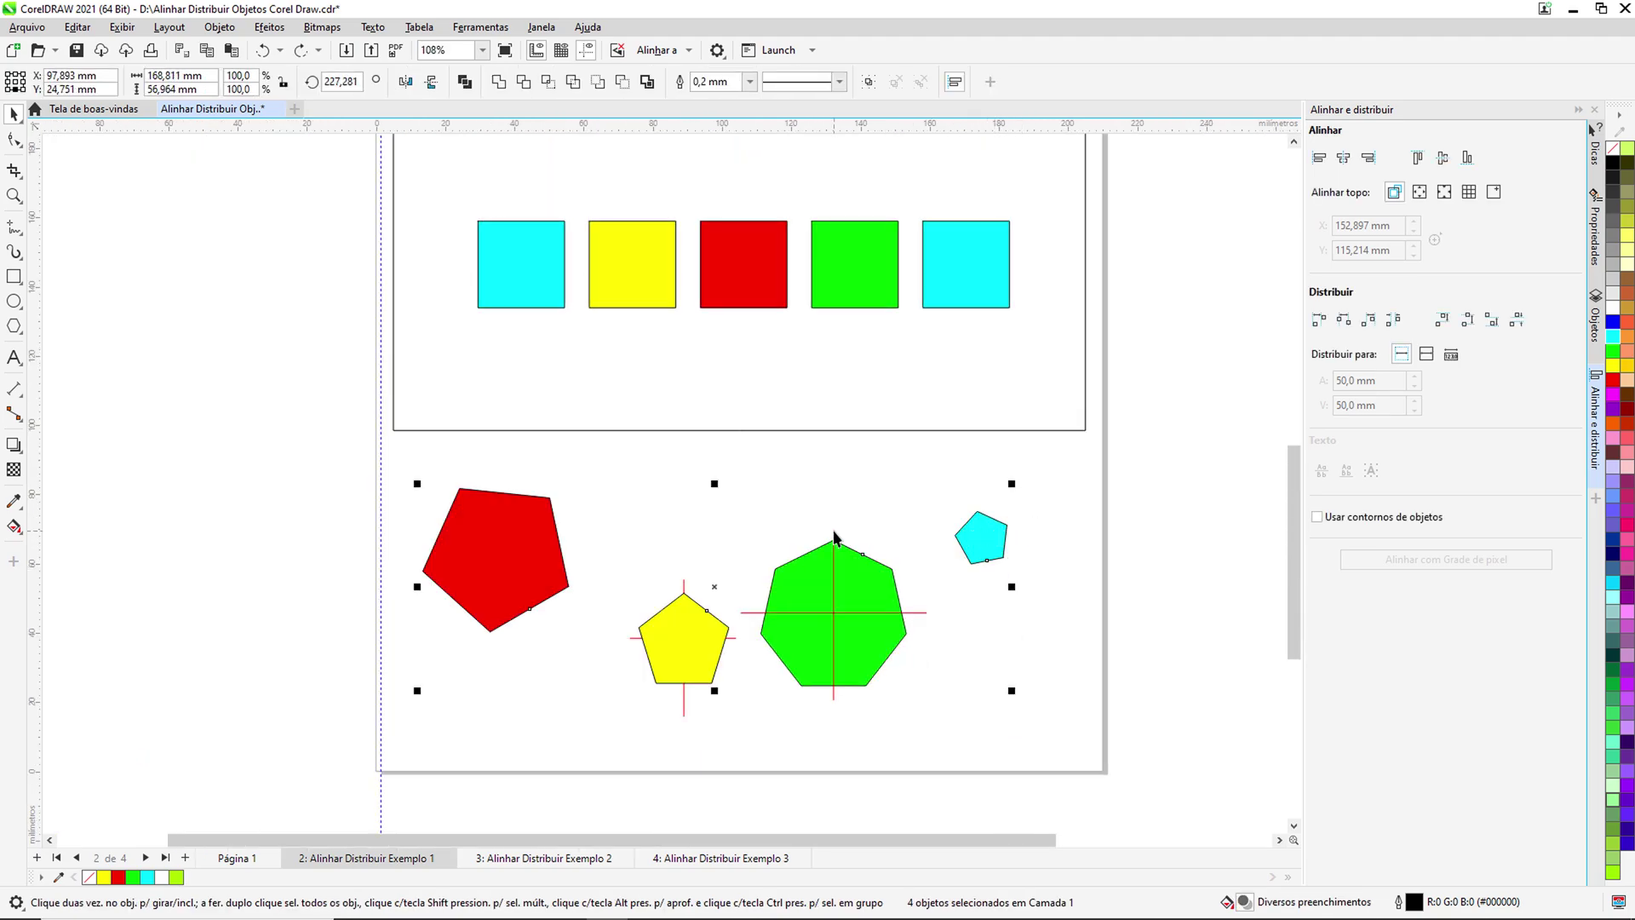
{"action": "key", "text": "ctrl+shift+z"}
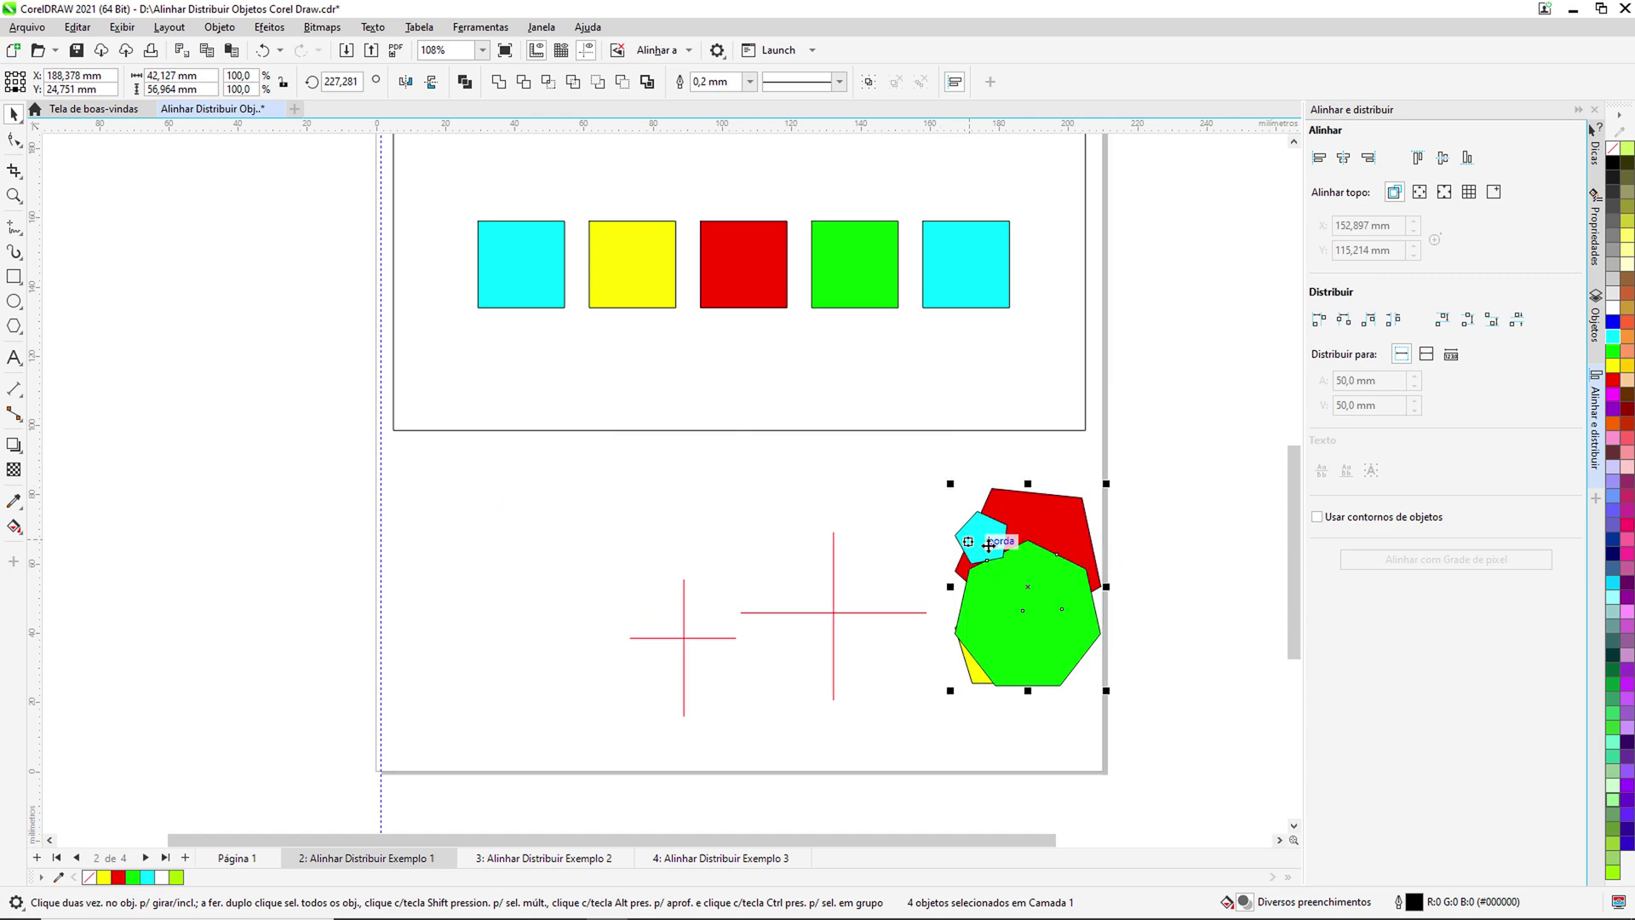
{"action": "key", "text": "ctrl+z"}
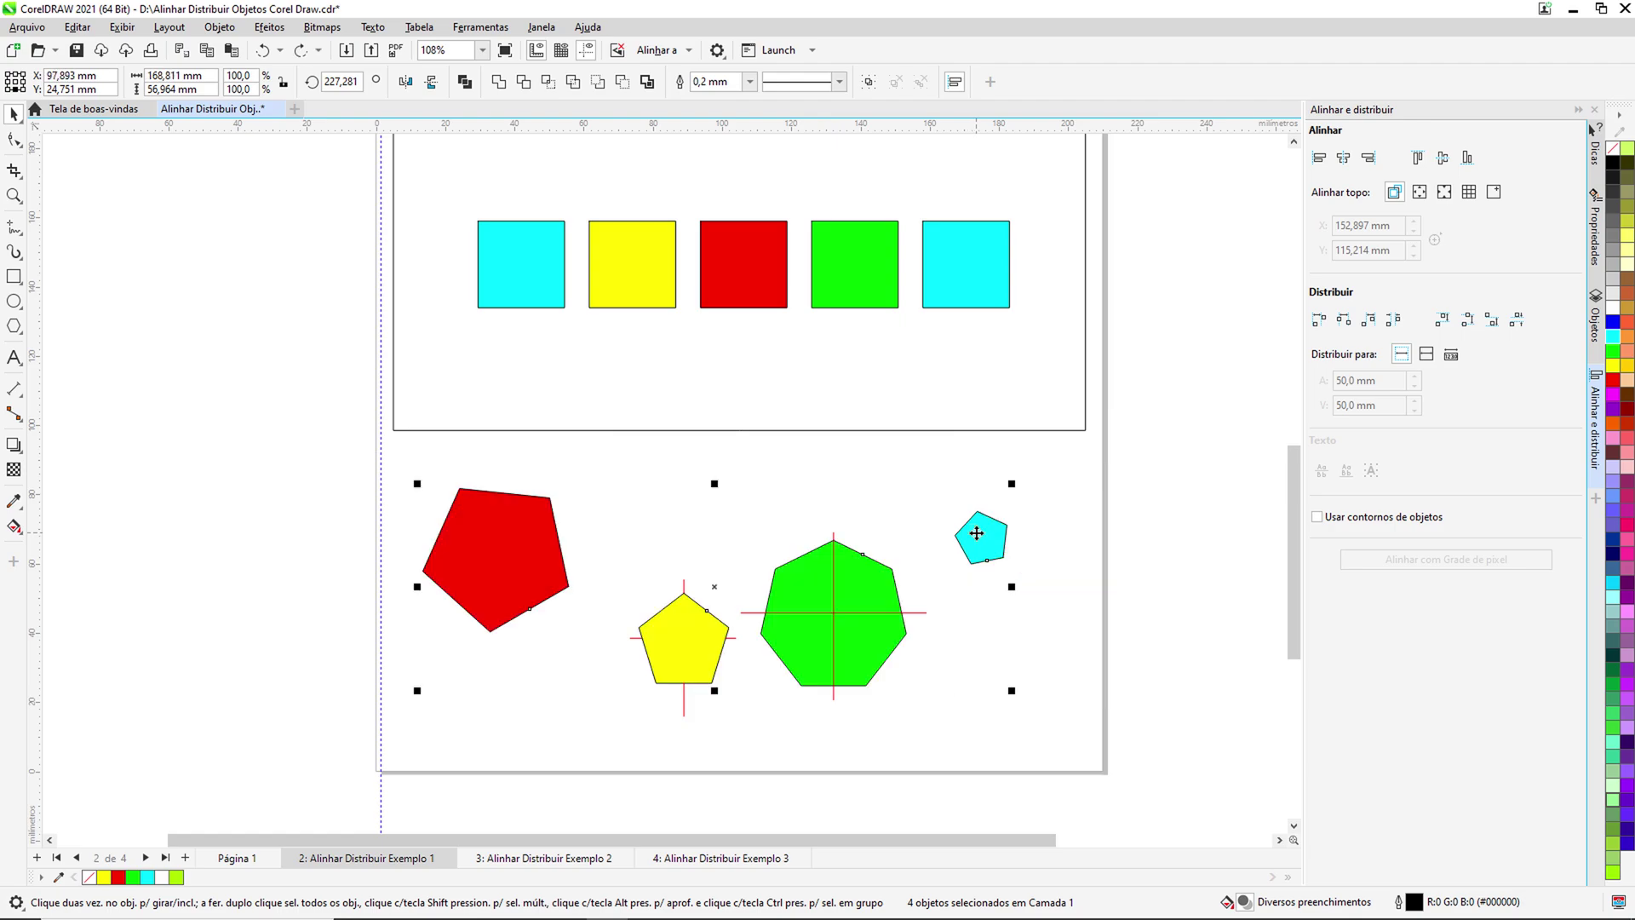
Align the four polygons by their bottom edges and finally by their top edges, using the cyan pentagon as reference
{"action": "key", "text": "b"}
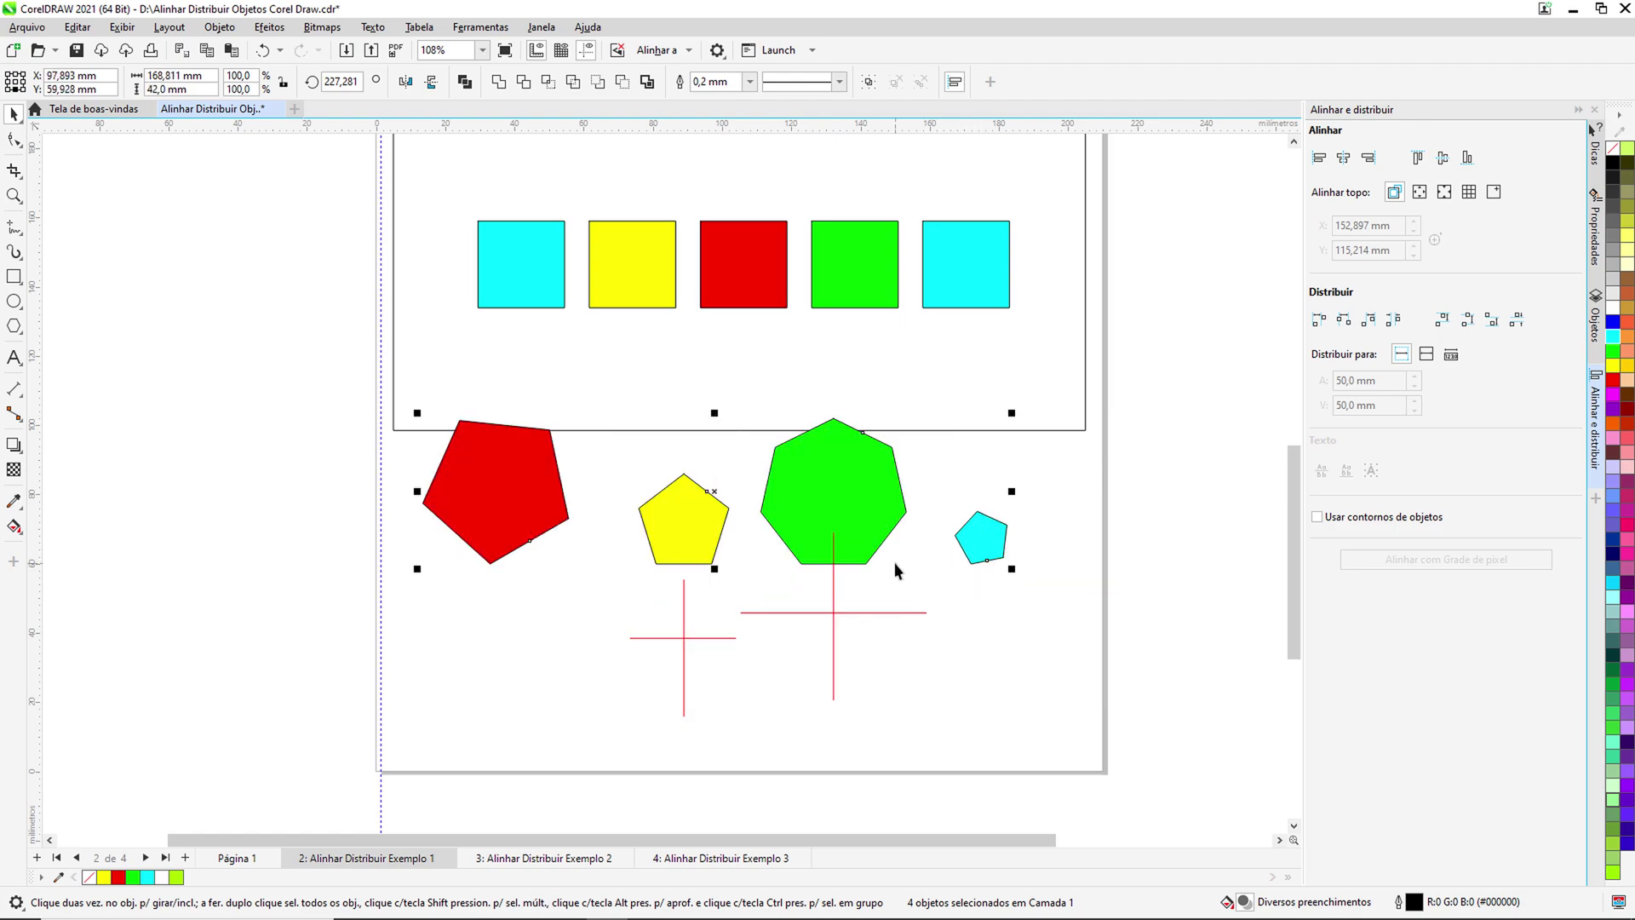
{"action": "key", "text": "t"}
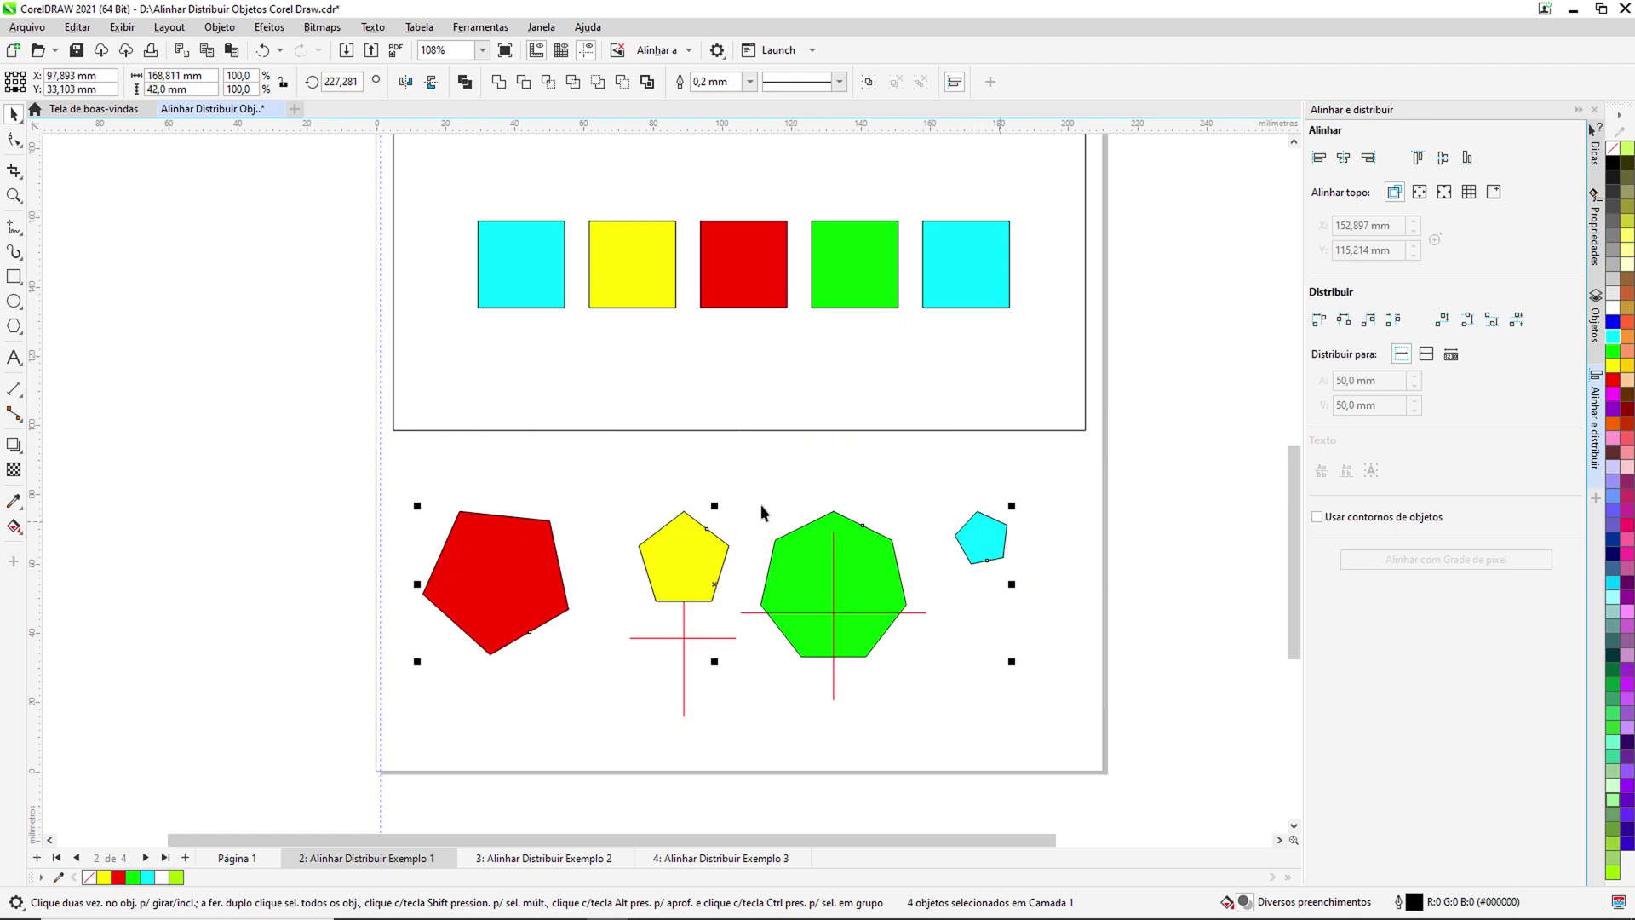
{"action": "left_click", "coordinate": [1056, 530]}
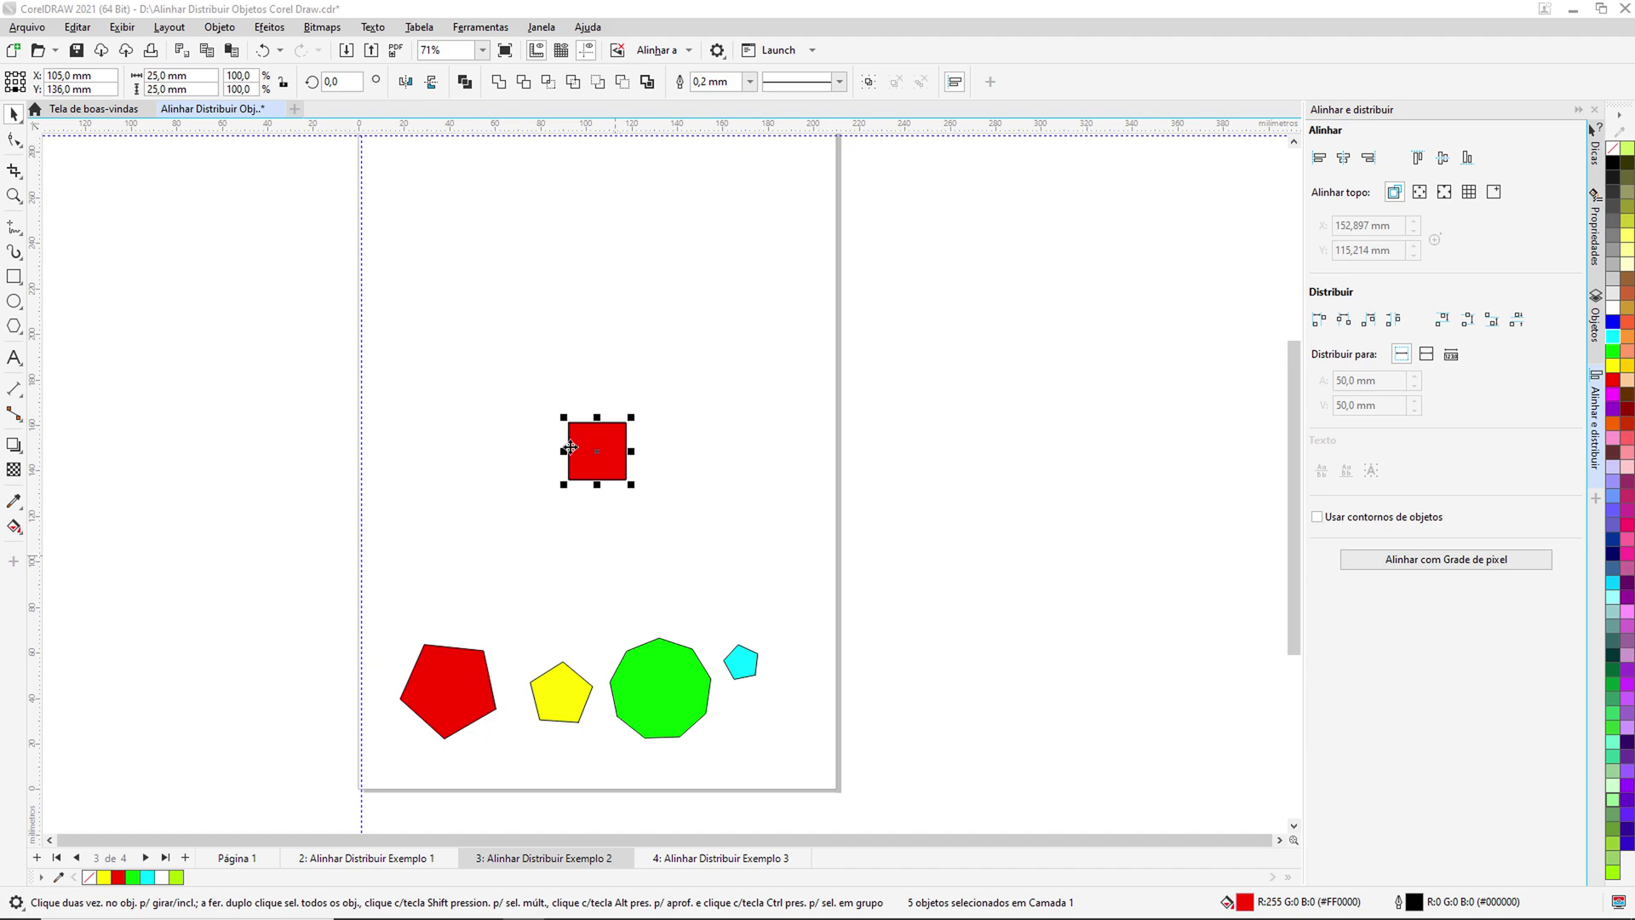
Review the Alinhar e distribuir commands and shortcuts, and check the selection of the five stacked squares on the page
{"action": "left_click", "coordinate": [220, 28]}
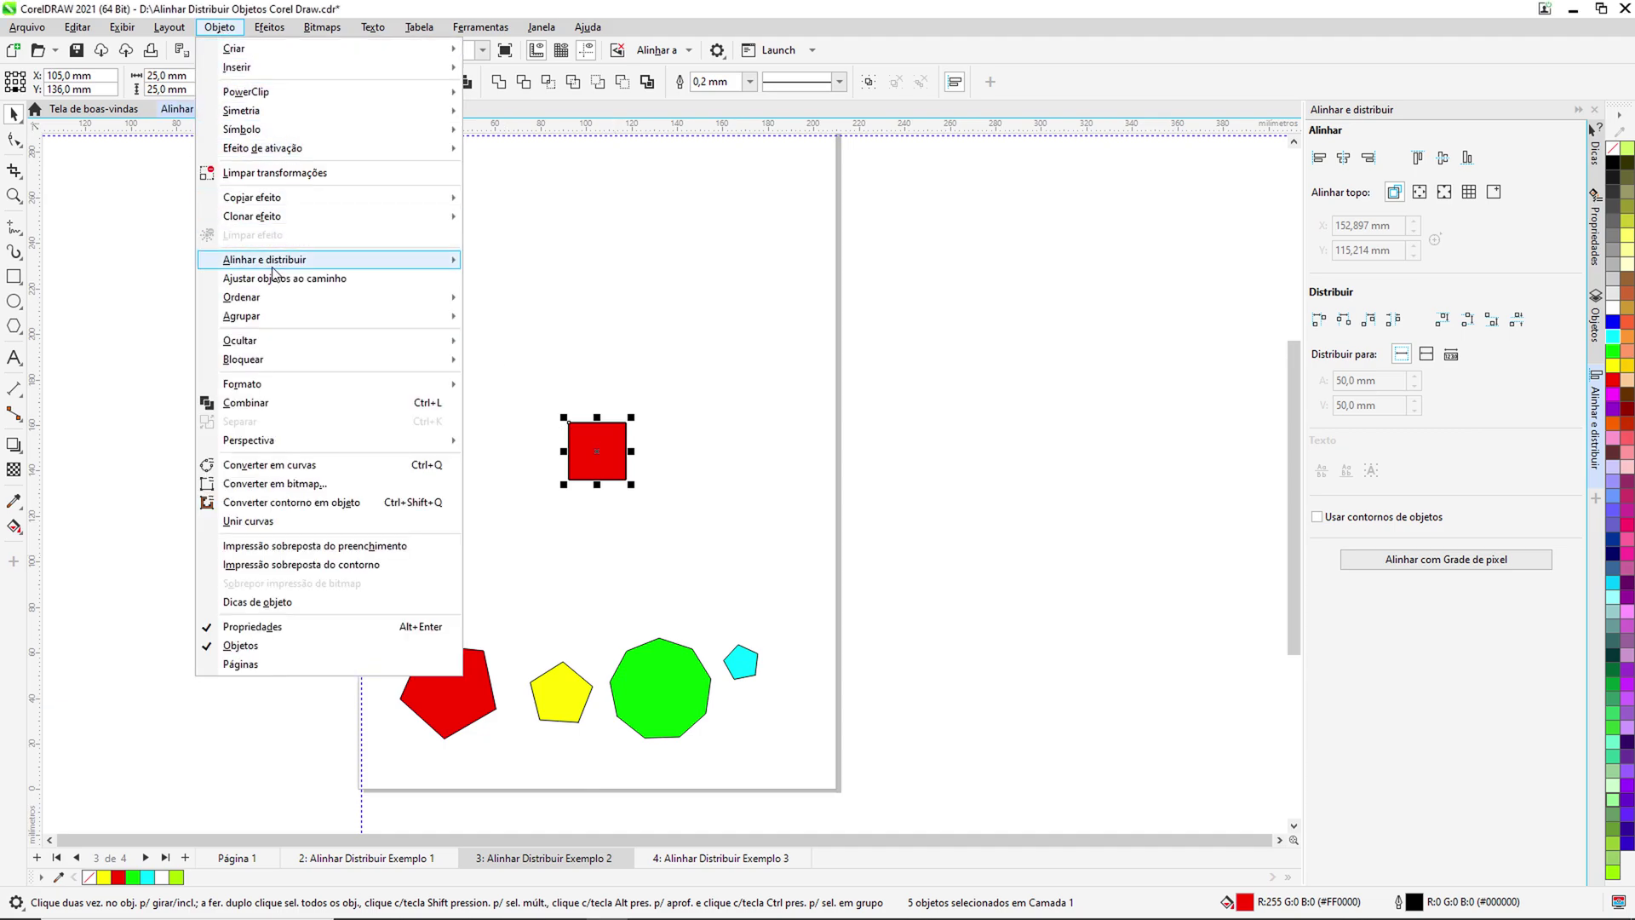
{"action": "mouse_move", "coordinate": [274, 261]}
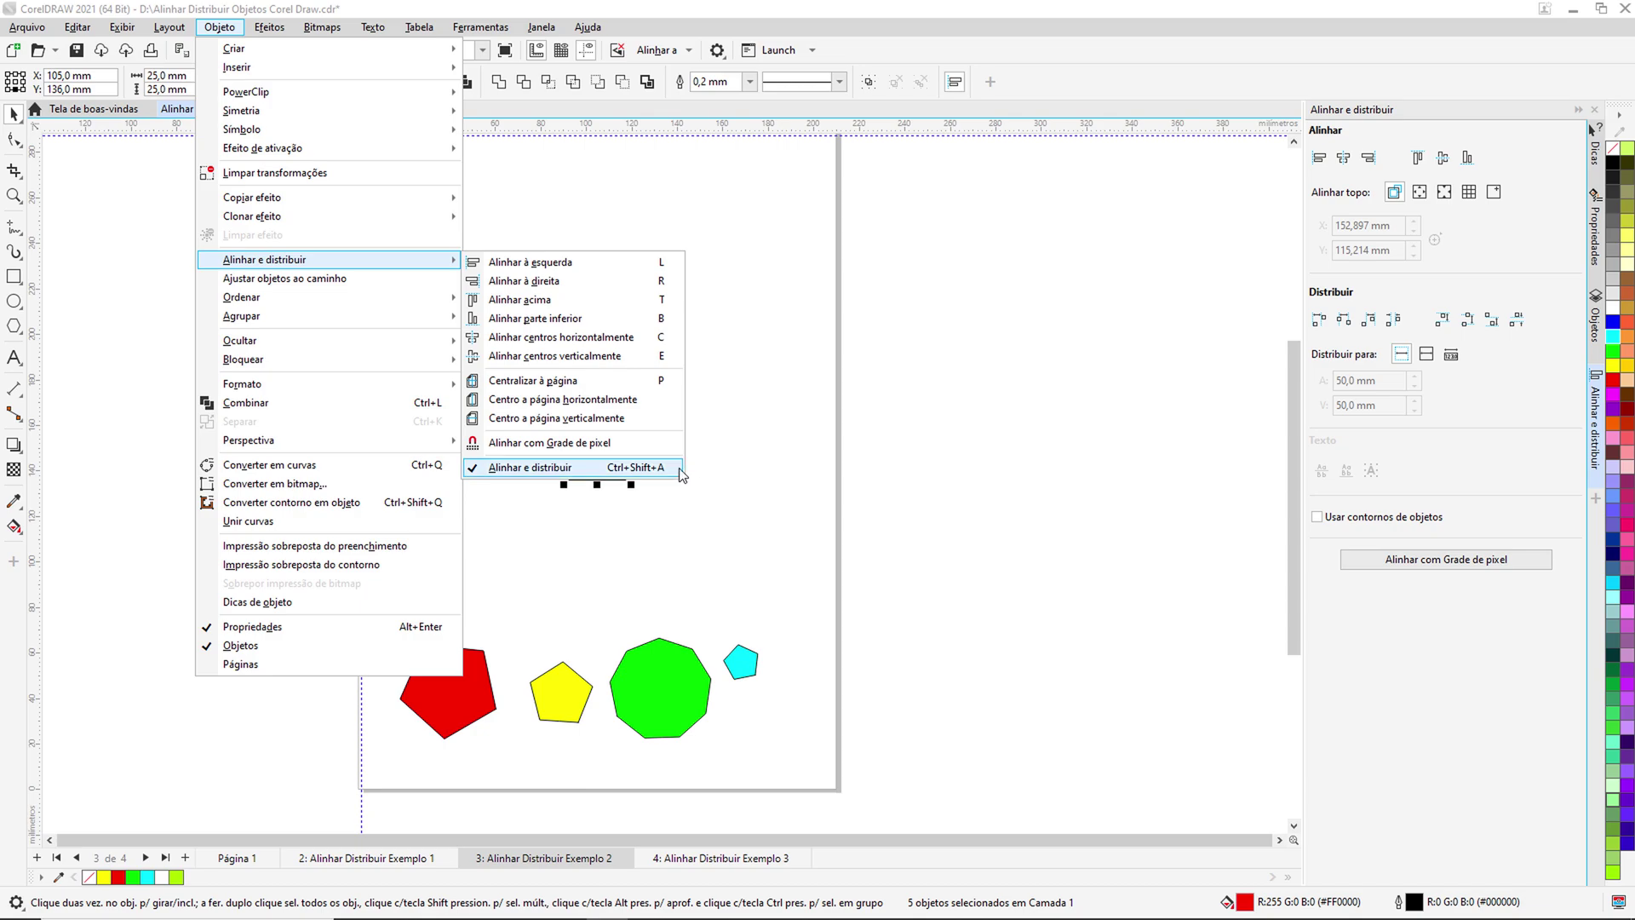
{"action": "left_click", "coordinate": [1253, 303]}
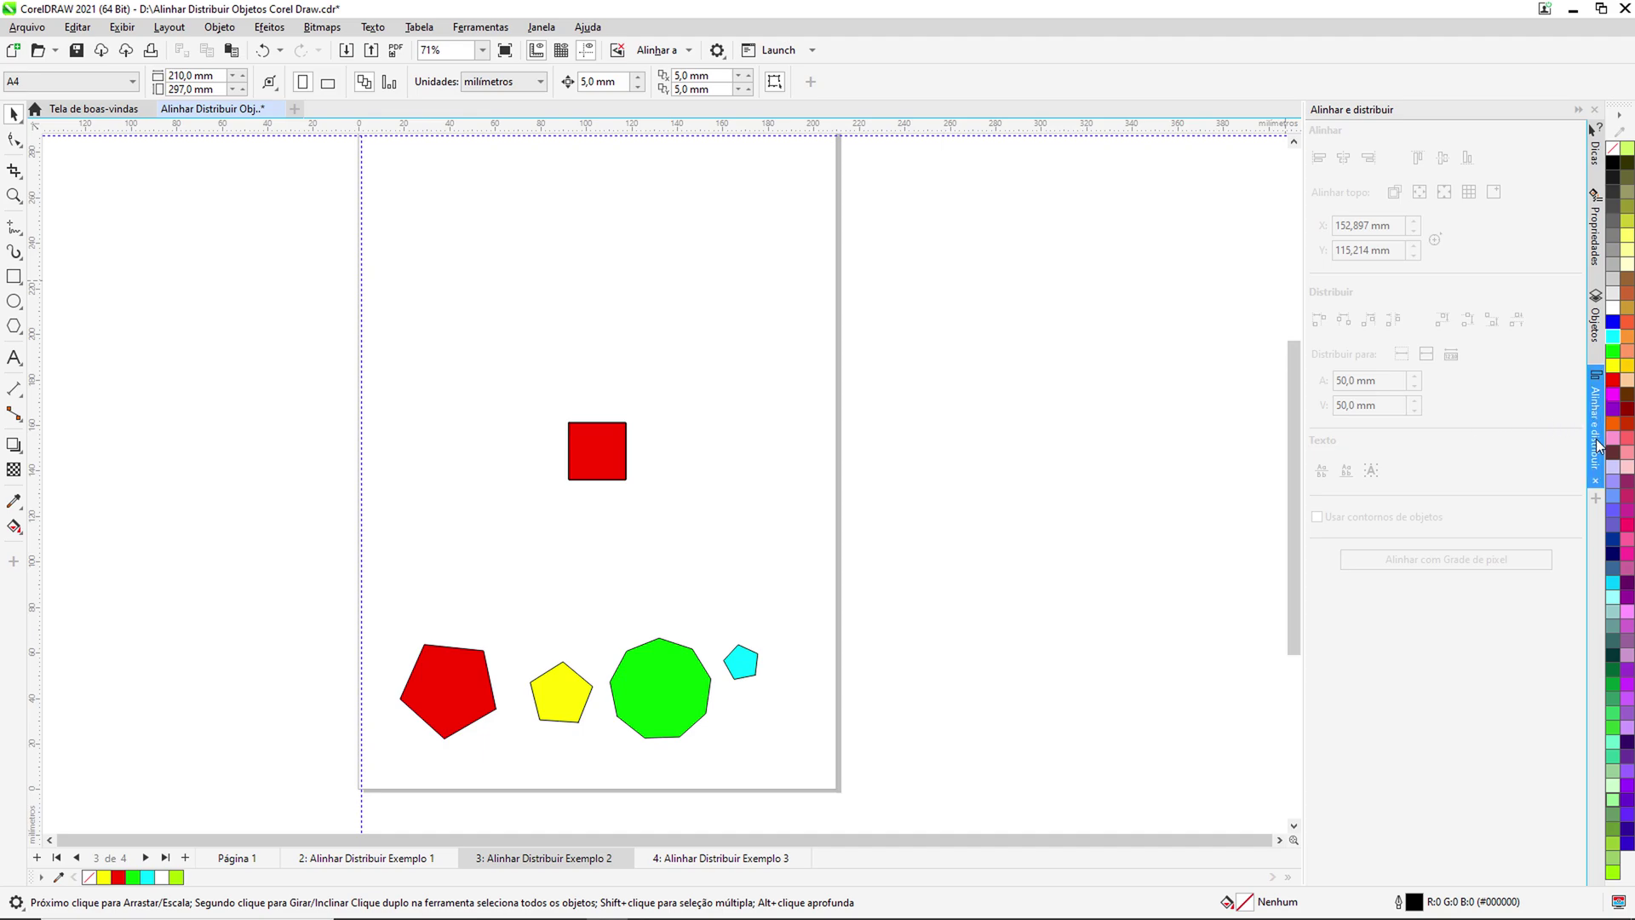
{"action": "left_click_drag", "start_coordinate": [474, 346], "coordinate": [732, 557]}
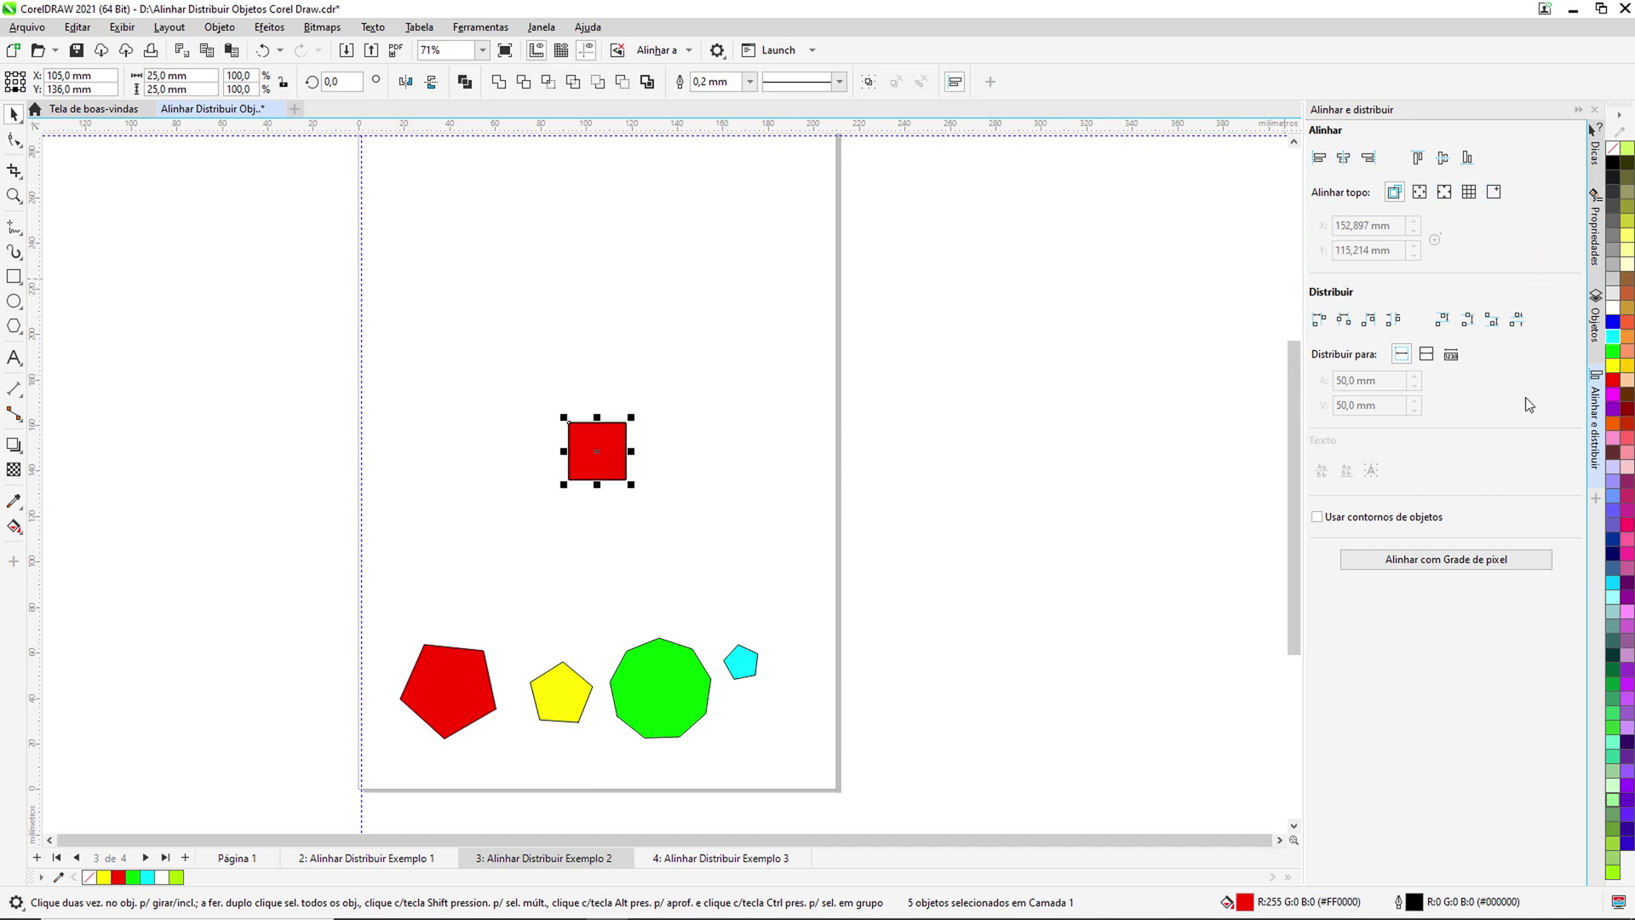
{"action": "left_click", "coordinate": [661, 606]}
Select the four polygons below the stacked squares, align their left edges, undo it, and try aligning their right edges
{"action": "left_click_drag", "start_coordinate": [797, 760], "coordinate": [797, 759]}
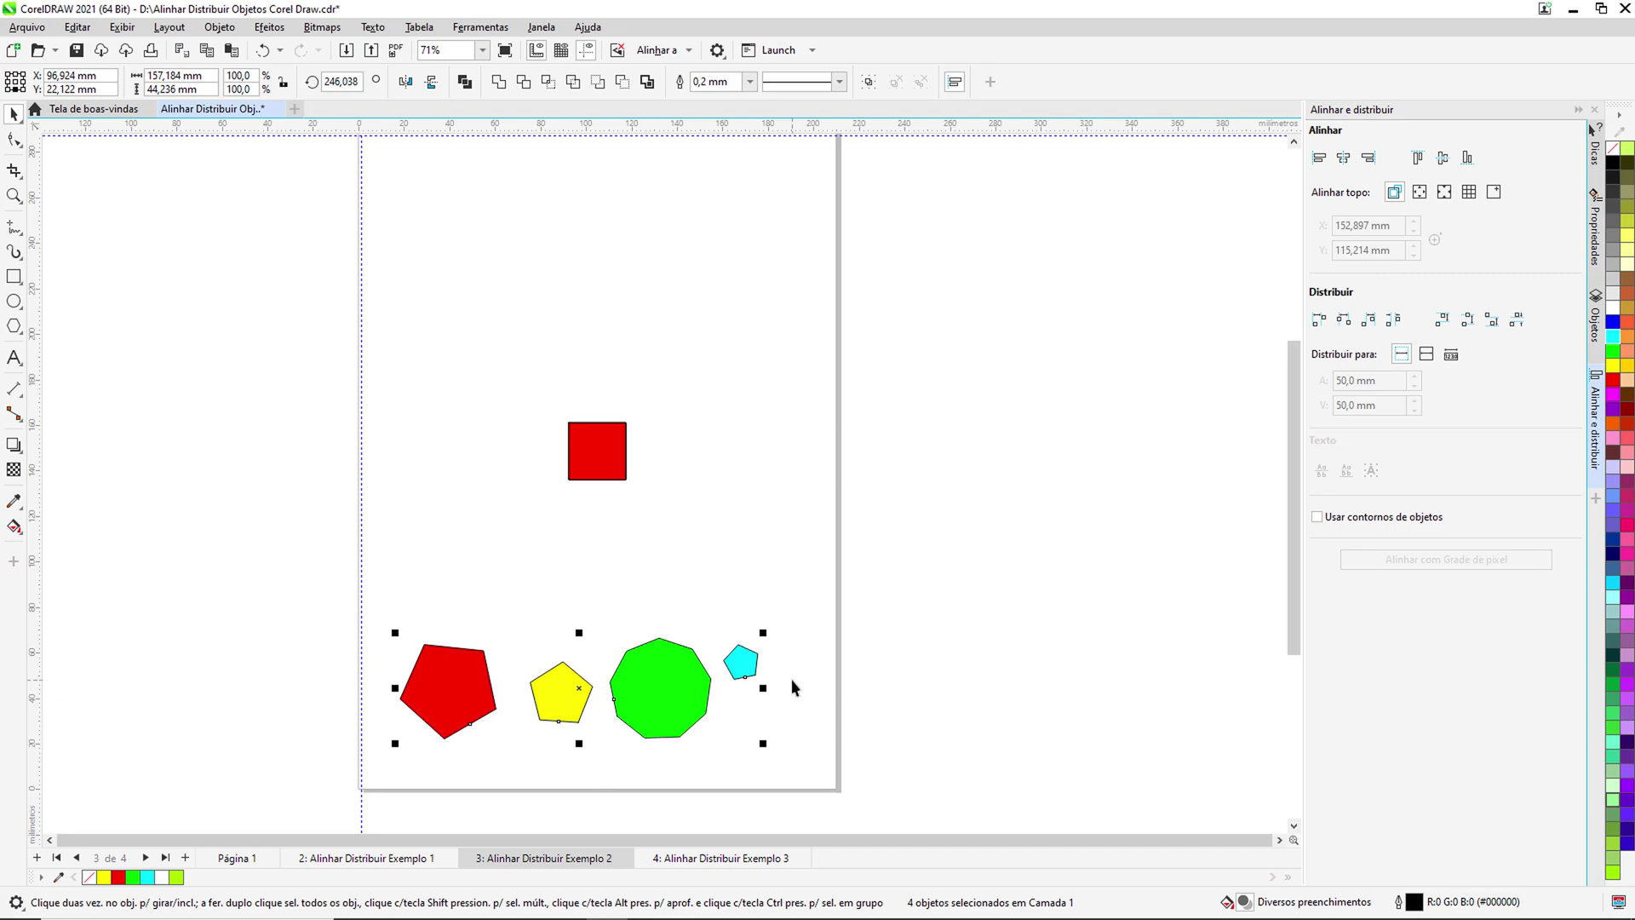
{"action": "left_click_drag", "start_coordinate": [390, 617], "coordinate": [770, 741]}
{"action": "left_click", "coordinate": [1318, 158]}
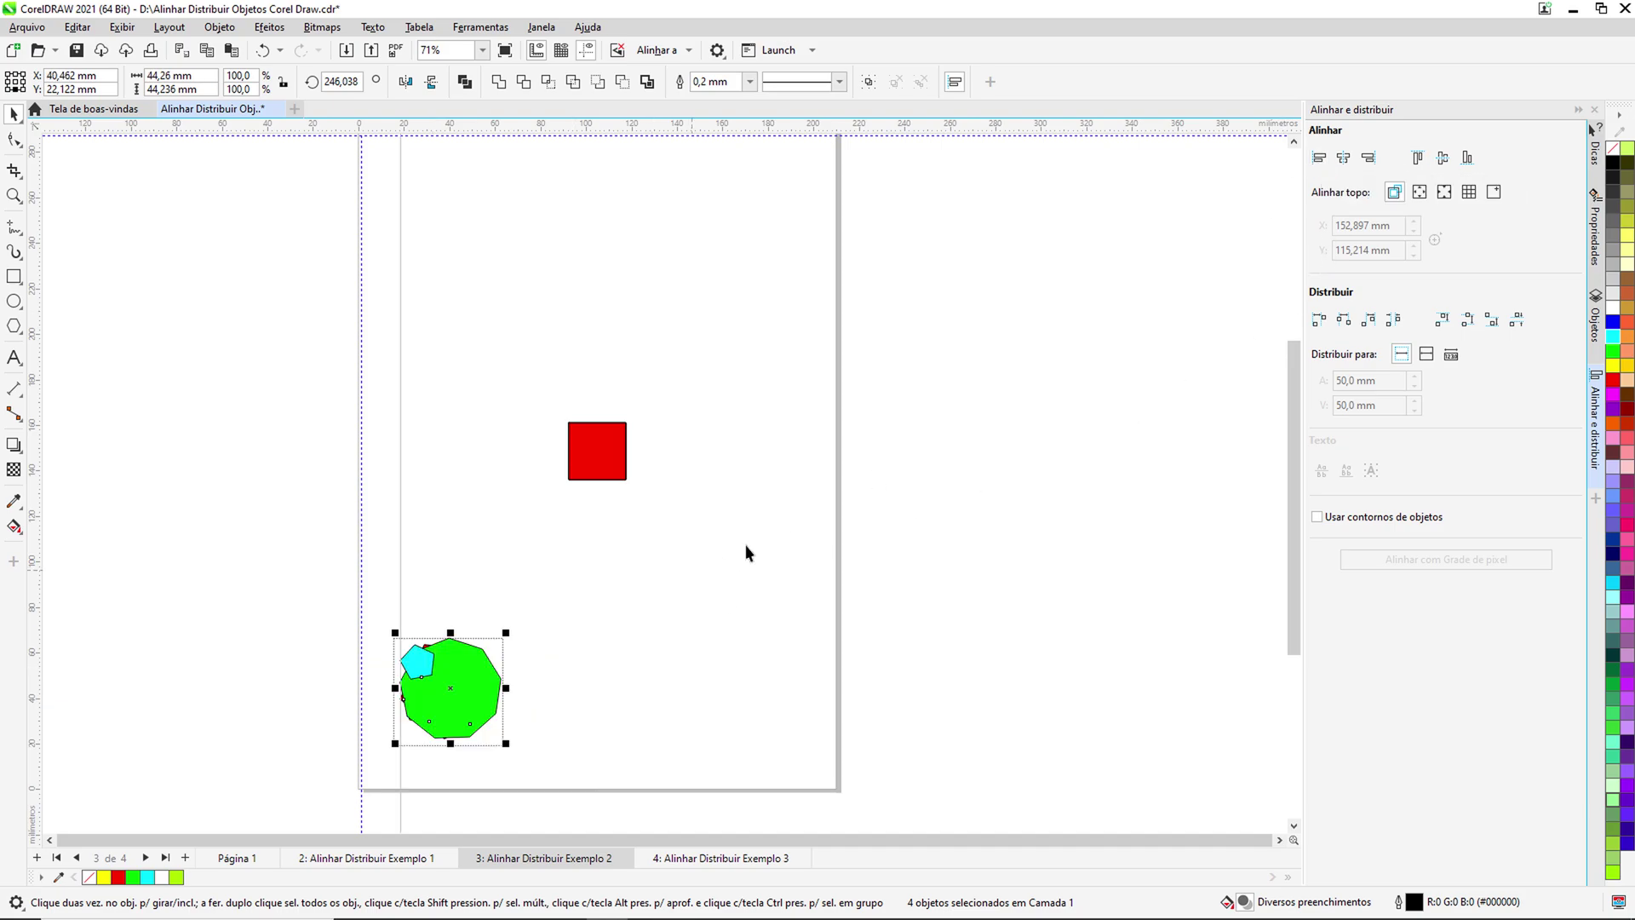
{"action": "key", "text": "ctrl+z"}
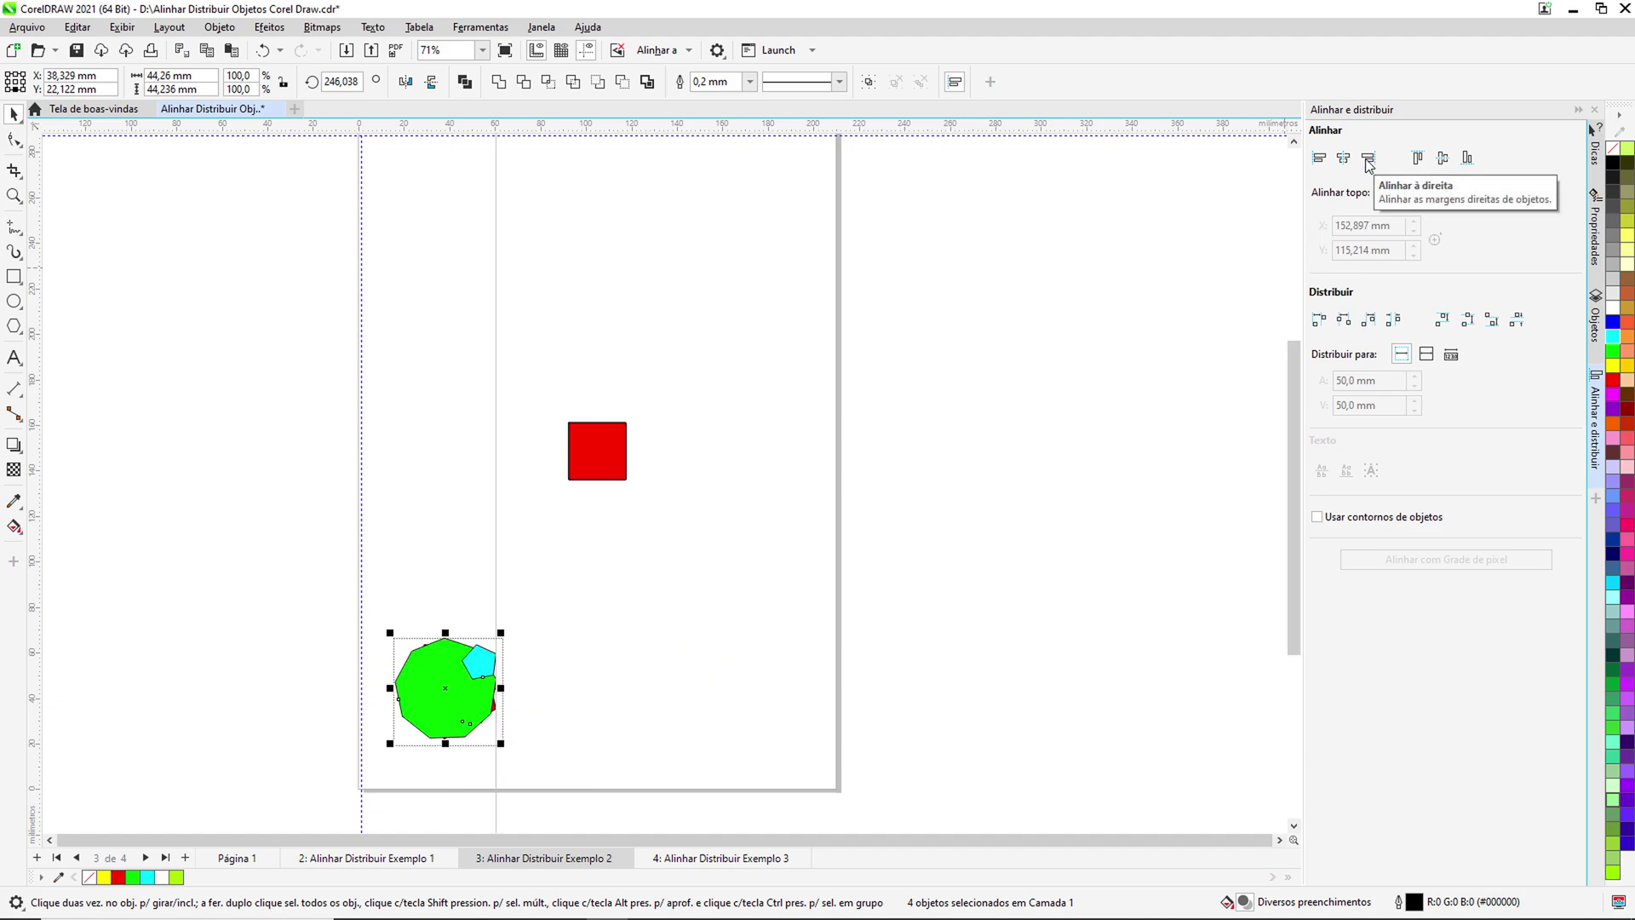
Try the top, vertical-centre and bottom alignments on the four selected polygons
{"action": "left_click", "coordinate": [1417, 162]}
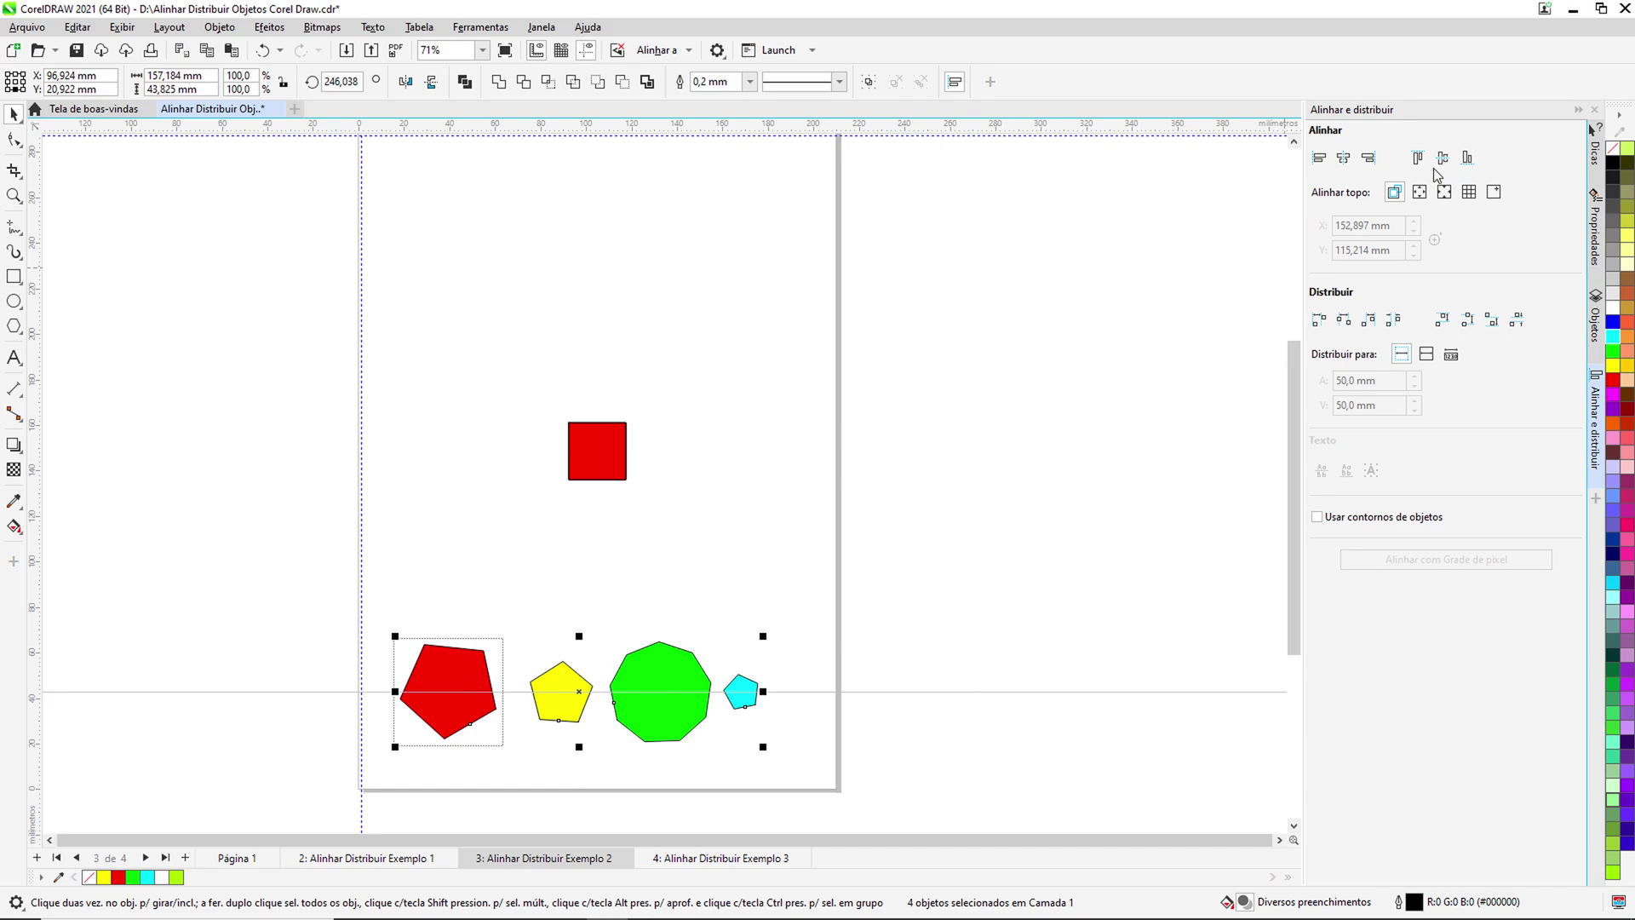
{"action": "left_click", "coordinate": [1466, 161]}
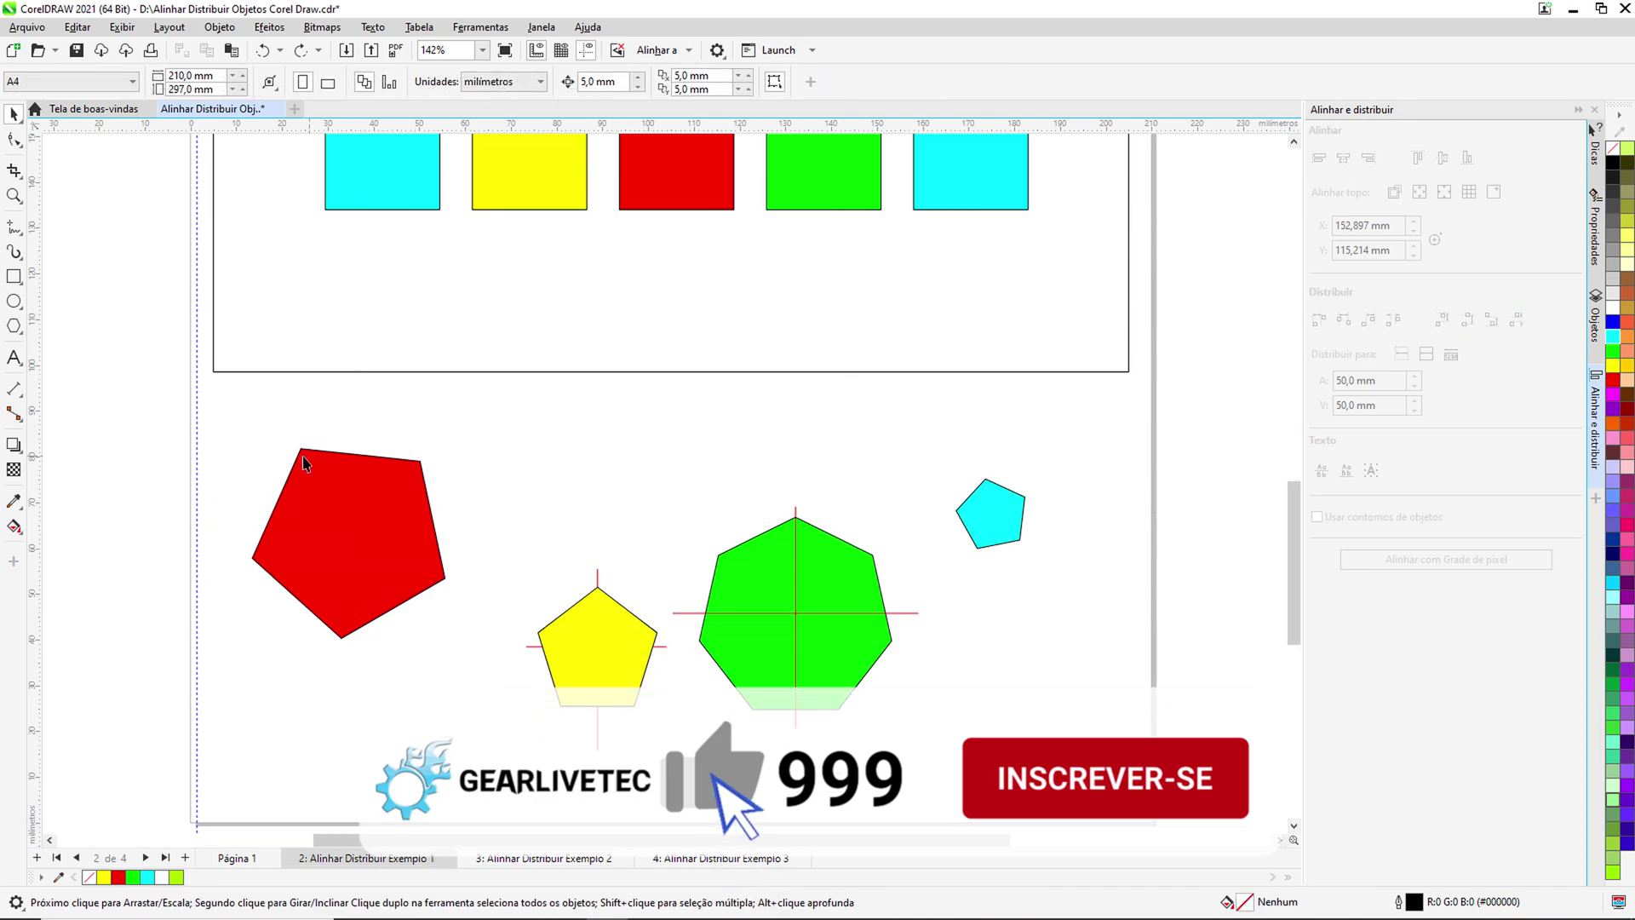
{"action": "left_click", "coordinate": [253, 557]}
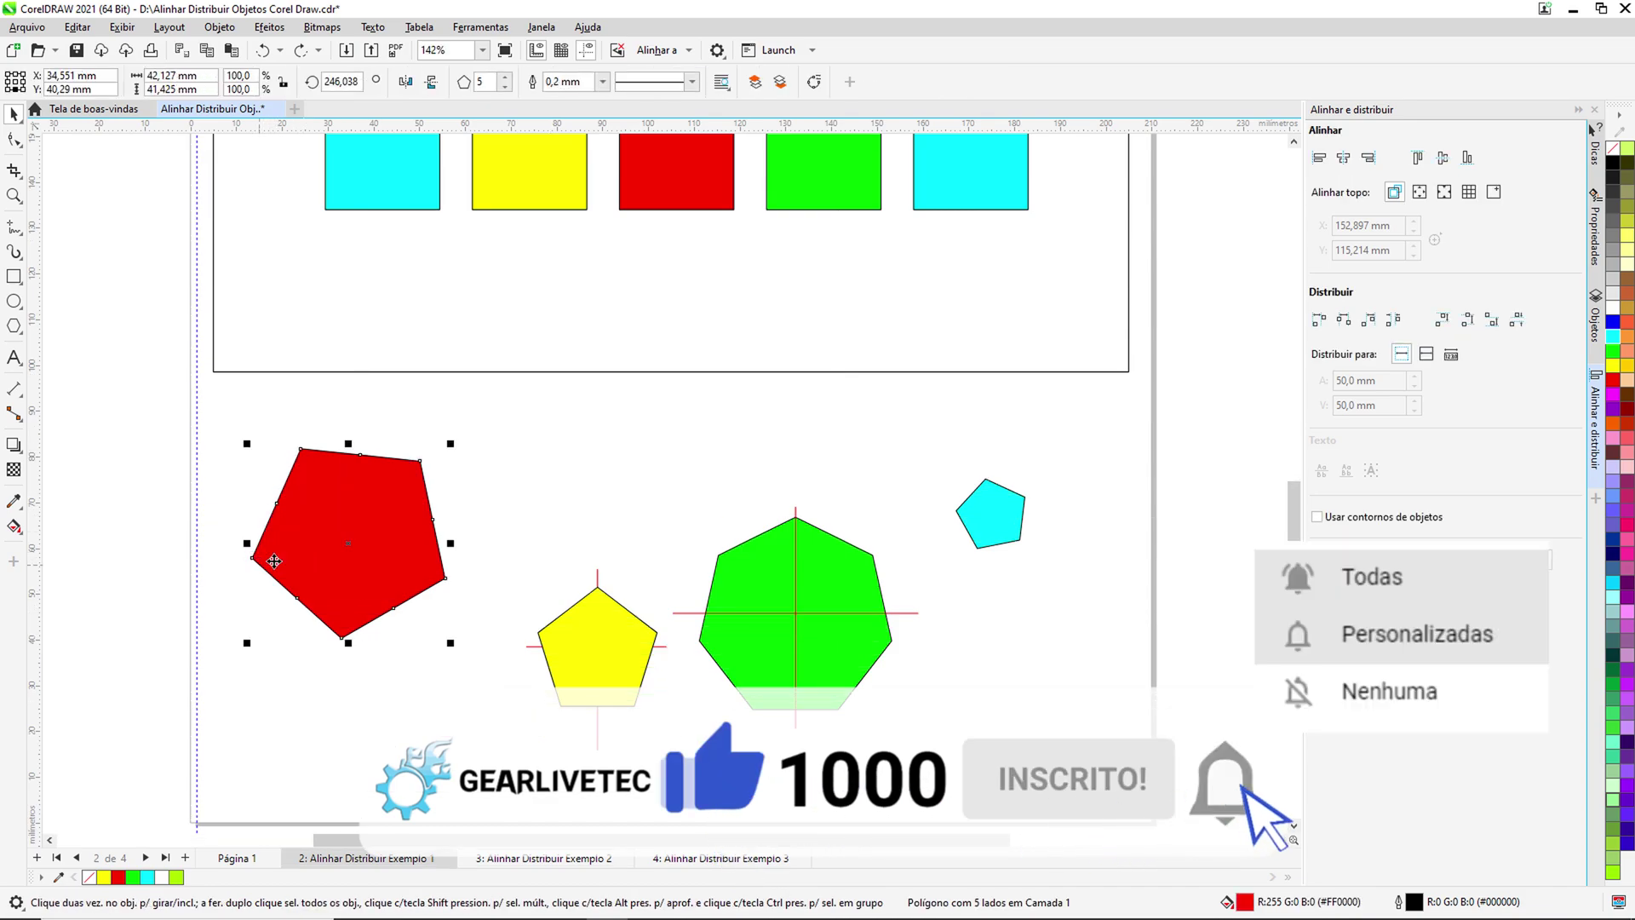
{"action": "left_click", "coordinate": [637, 655]}
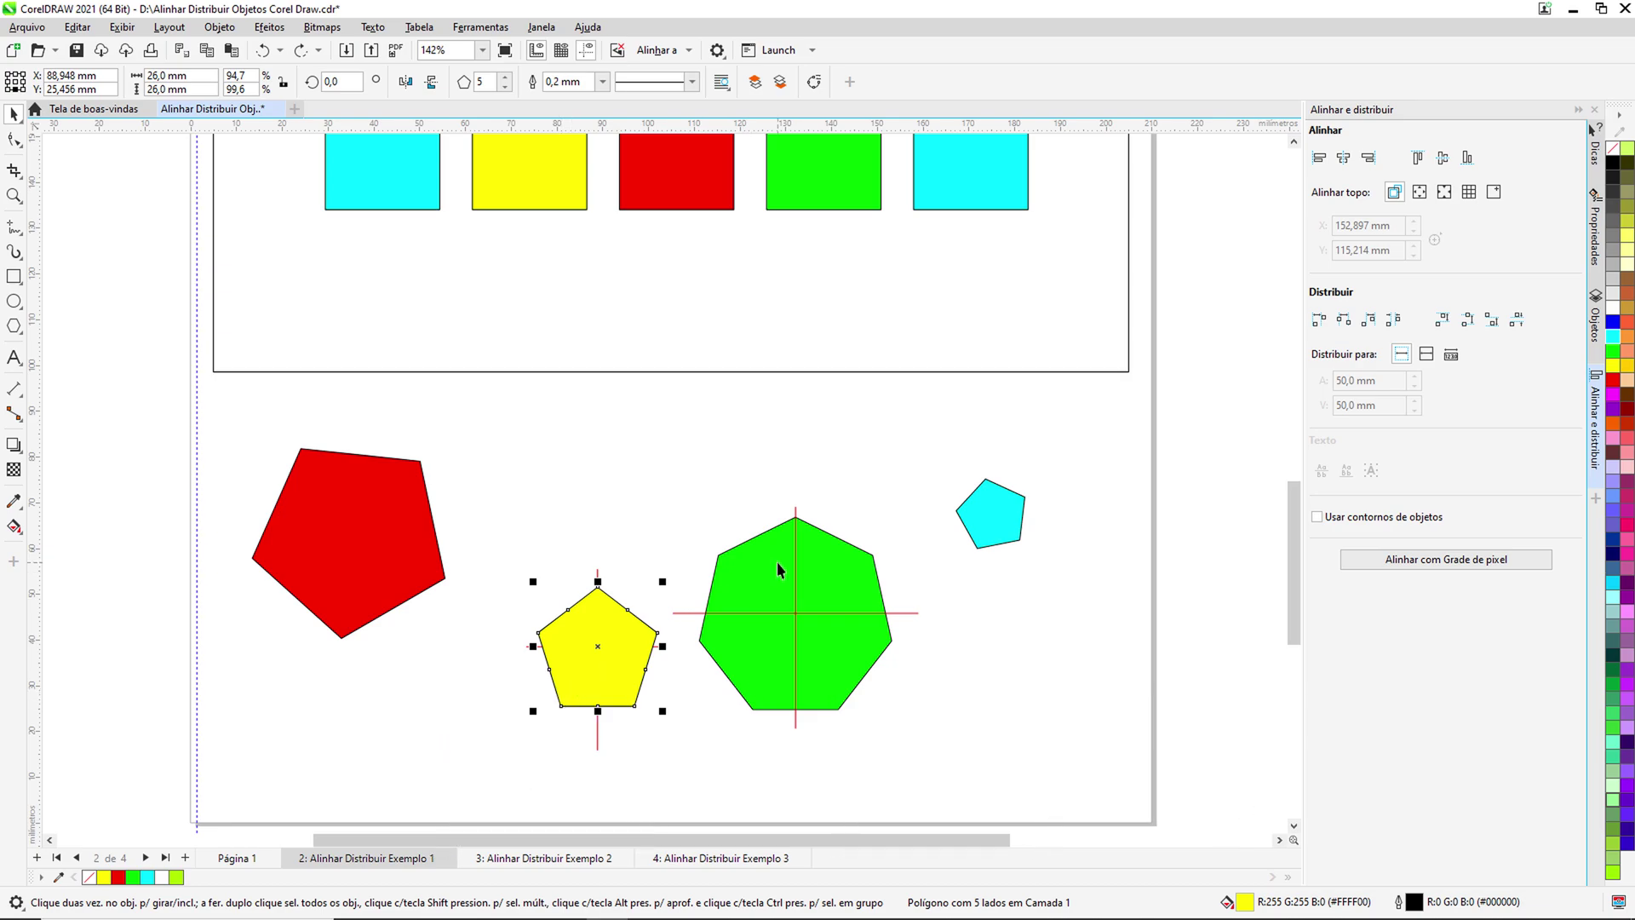
{"action": "left_click", "coordinate": [985, 503]}
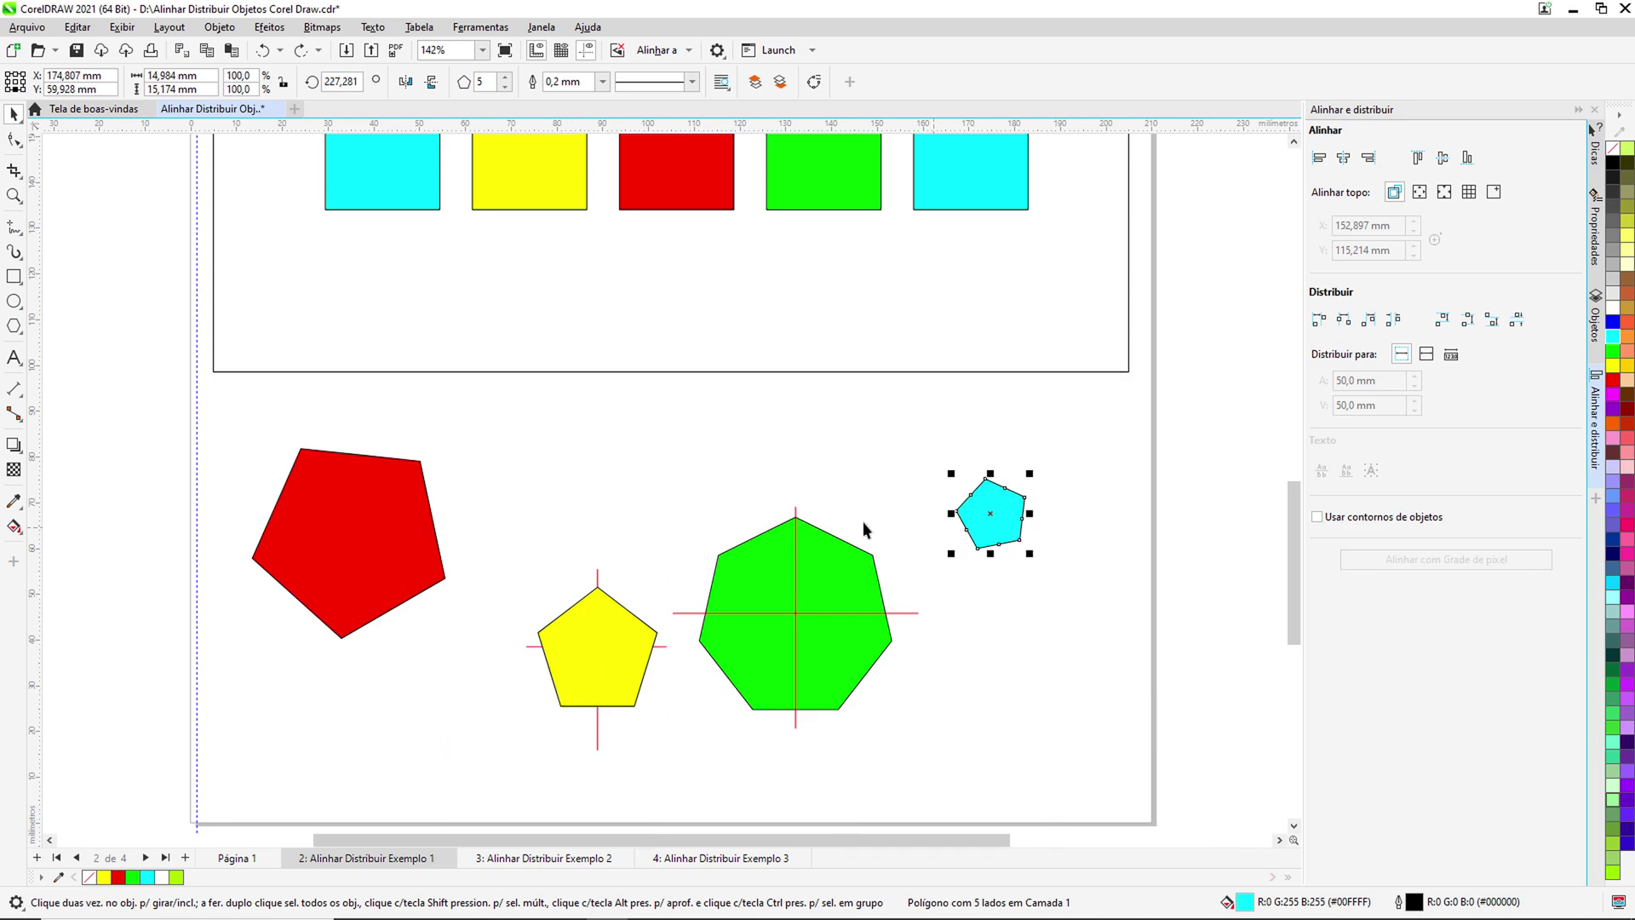
Select the red, yellow, green and cyan polygons, align their right edges to the cyan pentagon, and inspect the aligned corners up close
{"action": "left_click", "coordinate": [400, 511]}
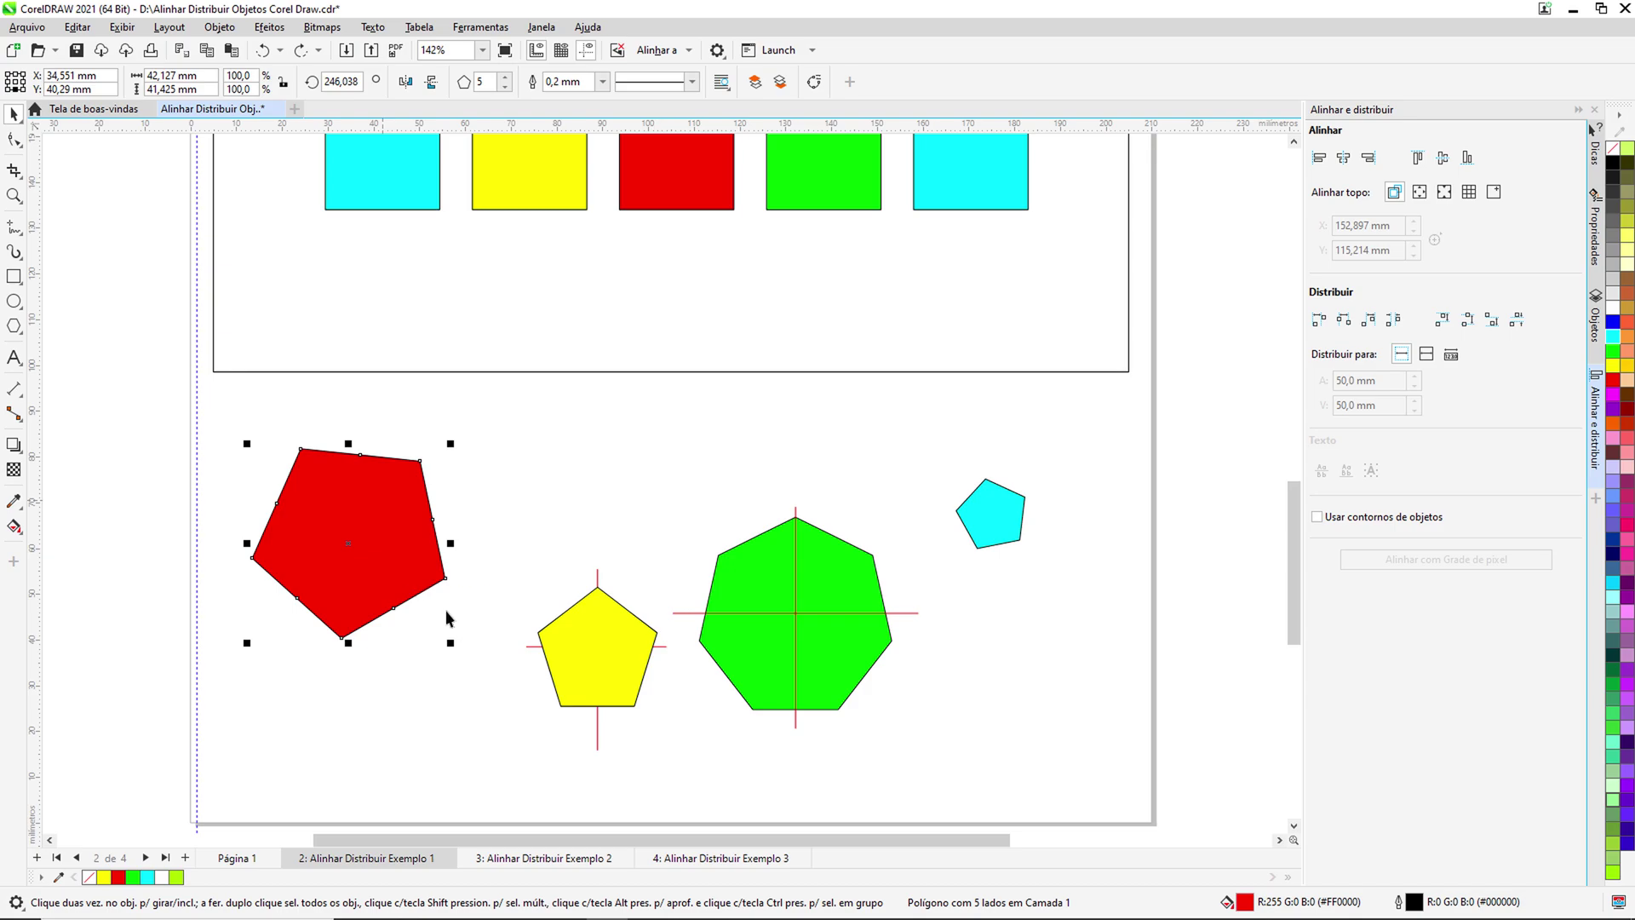
{"action": "left_click", "coordinate": [569, 634], "text": "shift"}
{"action": "left_click", "coordinate": [729, 586], "text": "shift"}
{"action": "left_click", "coordinate": [990, 517], "text": "shift"}
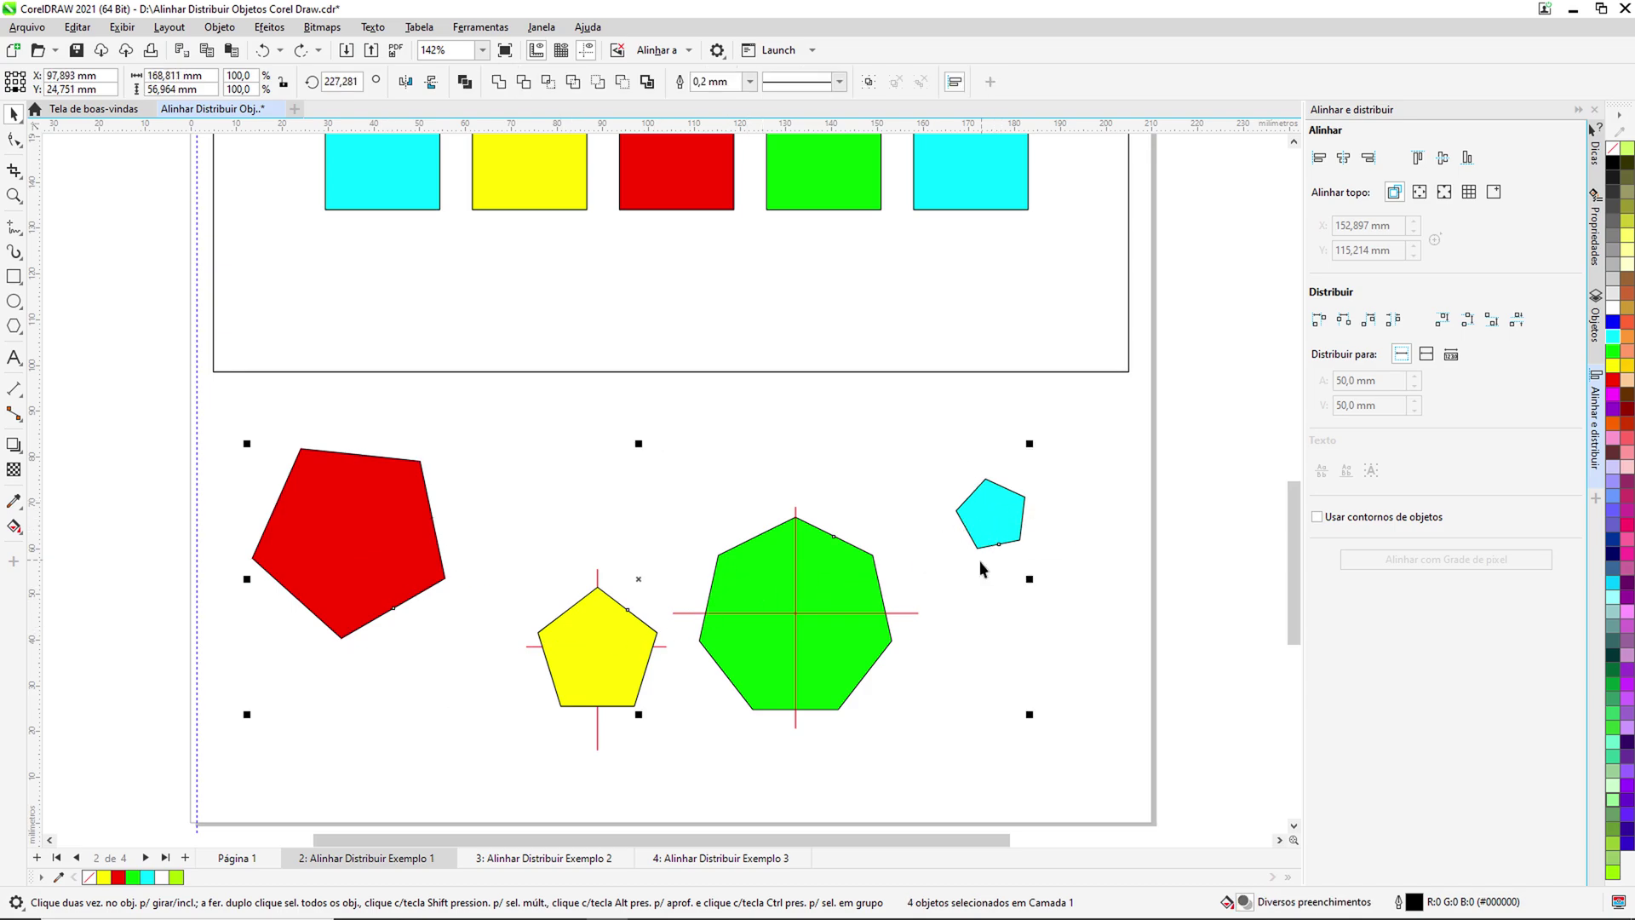
{"action": "key", "text": "r"}
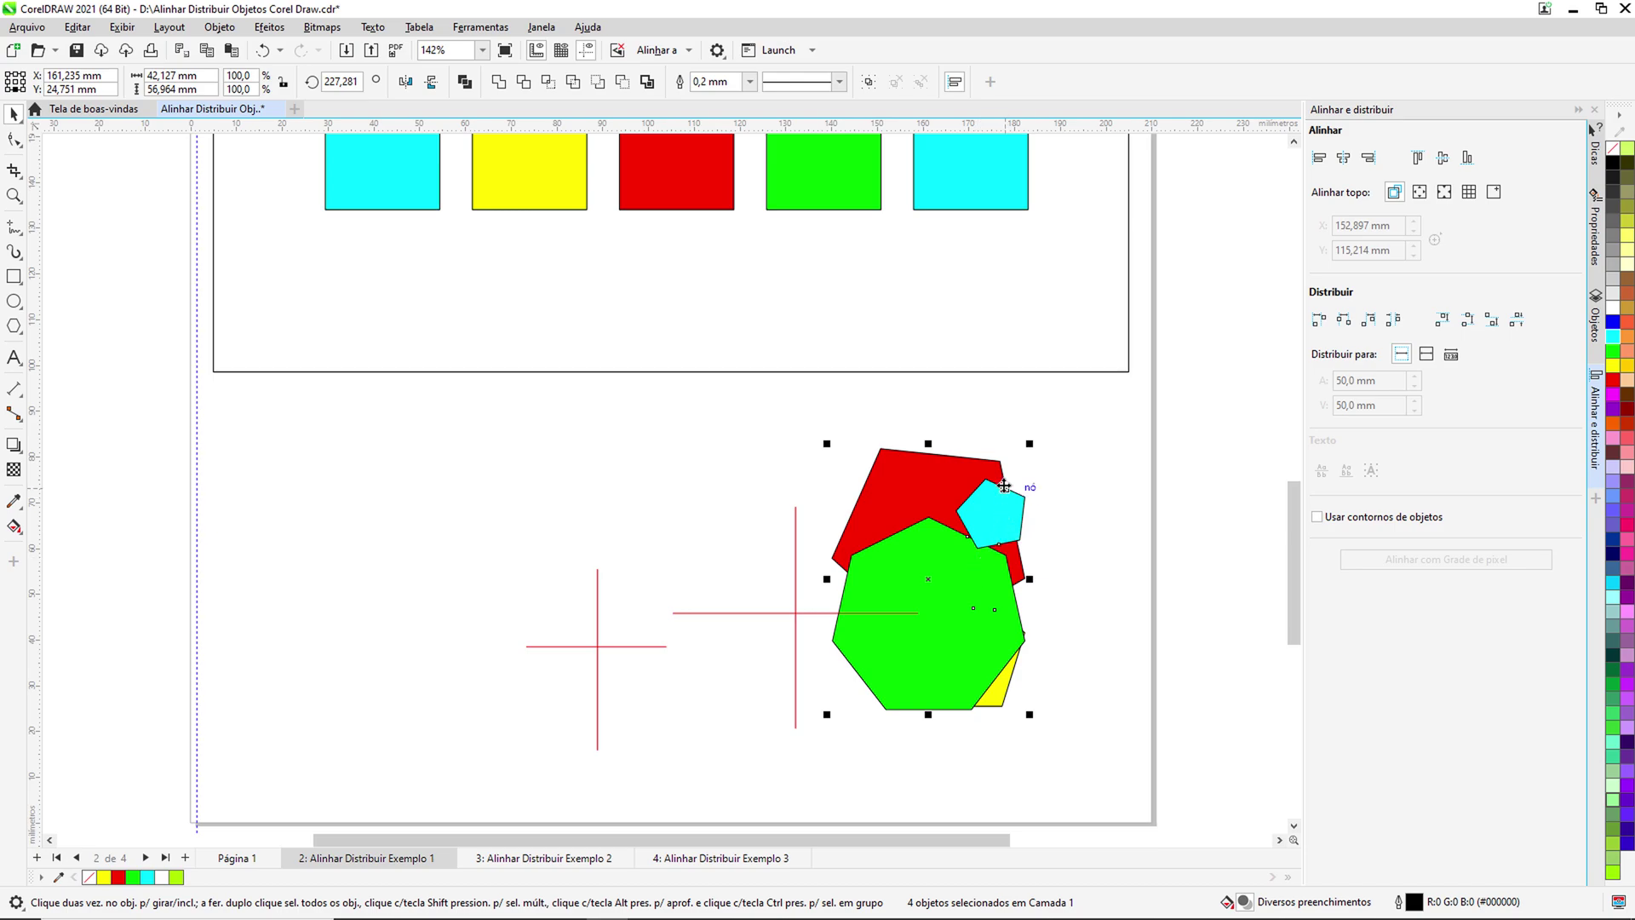
{"action": "left_click", "coordinate": [1052, 574]}
{"action": "scroll", "coordinate": [1059, 520], "scroll_direction": "up", "scroll_amount": 4}
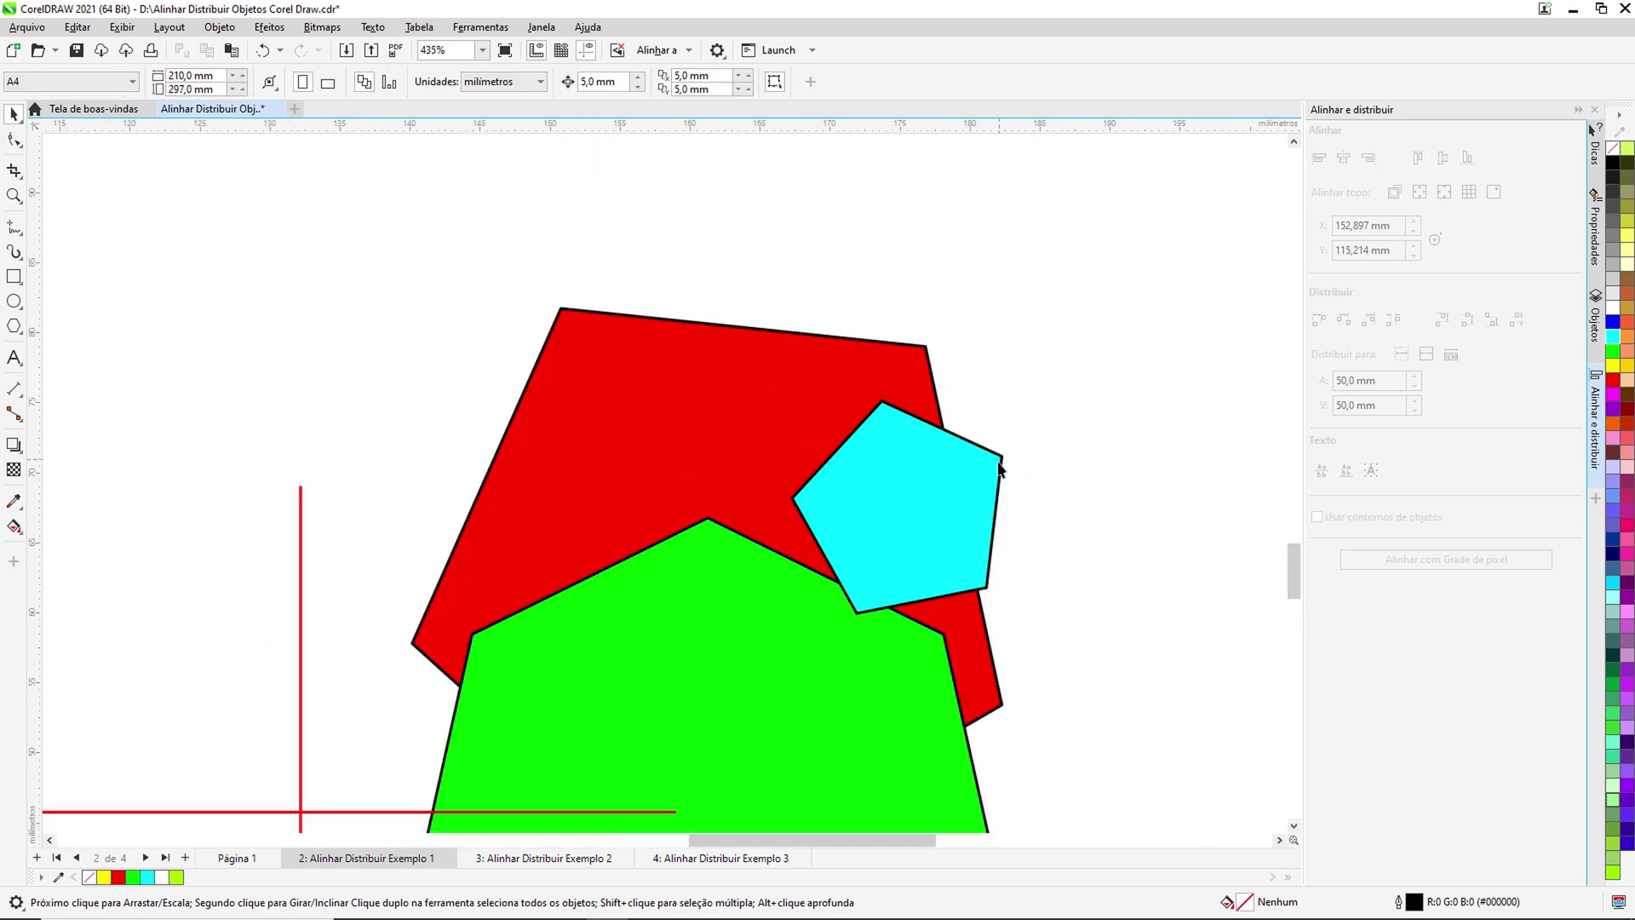
{"action": "scroll", "coordinate": [1003, 468], "scroll_direction": "down", "scroll_amount": 2}
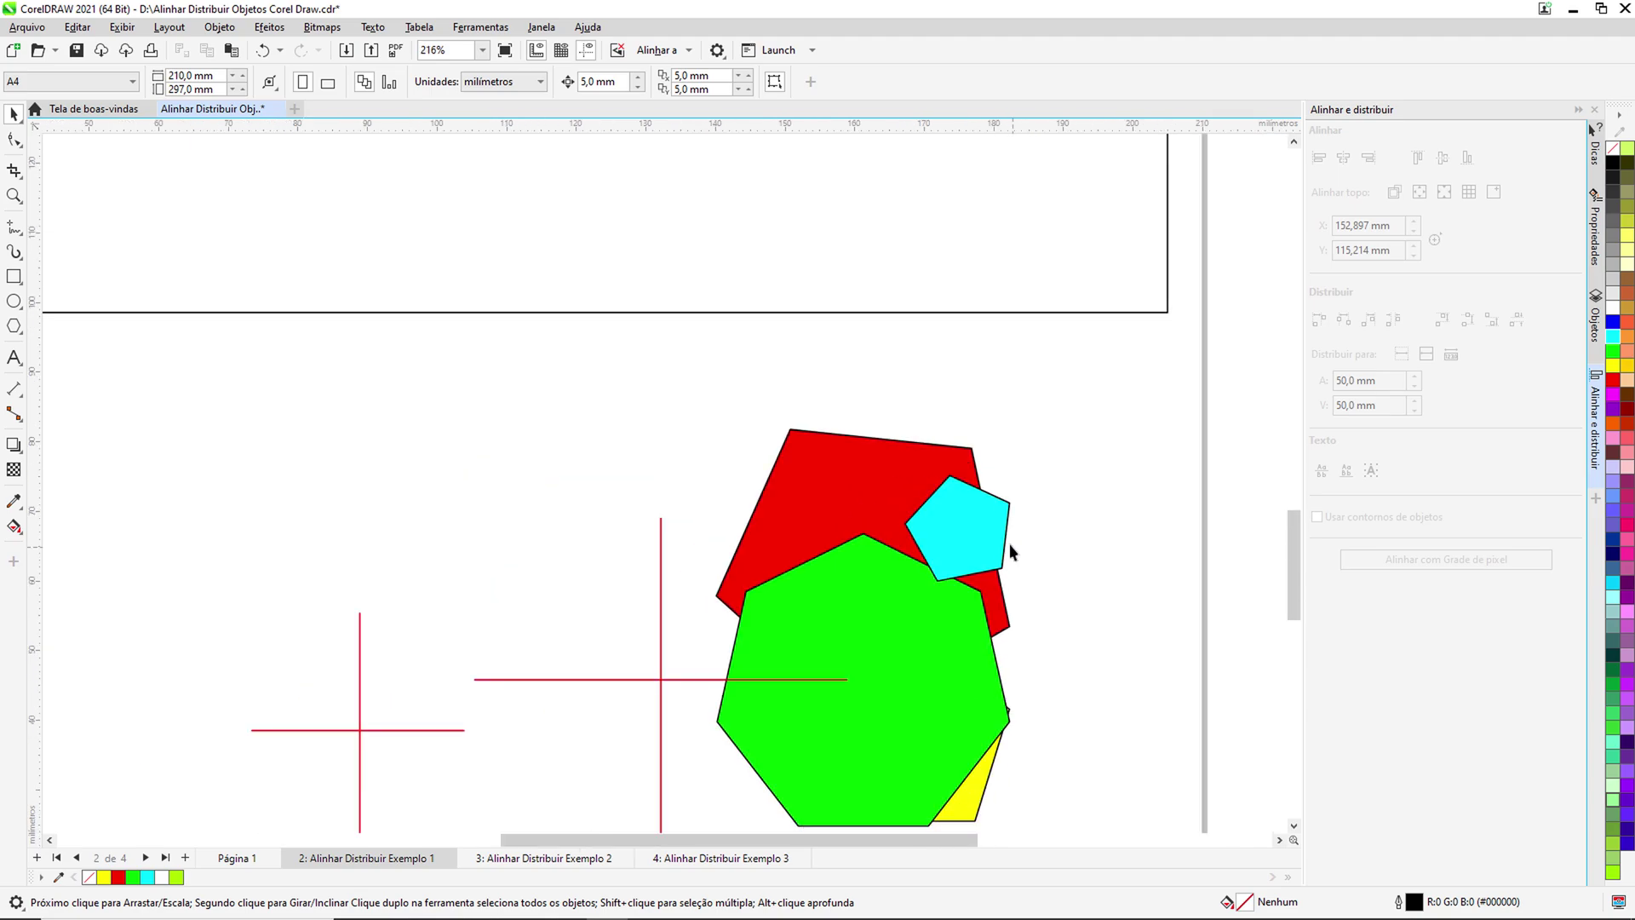
Undo the right alignment, and try aligning the four polygons' left edges to the cyan pentagon before undoing that as well
{"action": "scroll", "coordinate": [1010, 552], "scroll_direction": "down", "scroll_amount": 2}
{"action": "left_click_drag", "start_coordinate": [843, 715], "coordinate": [1030, 477]}
{"action": "key", "text": "shift+c"}
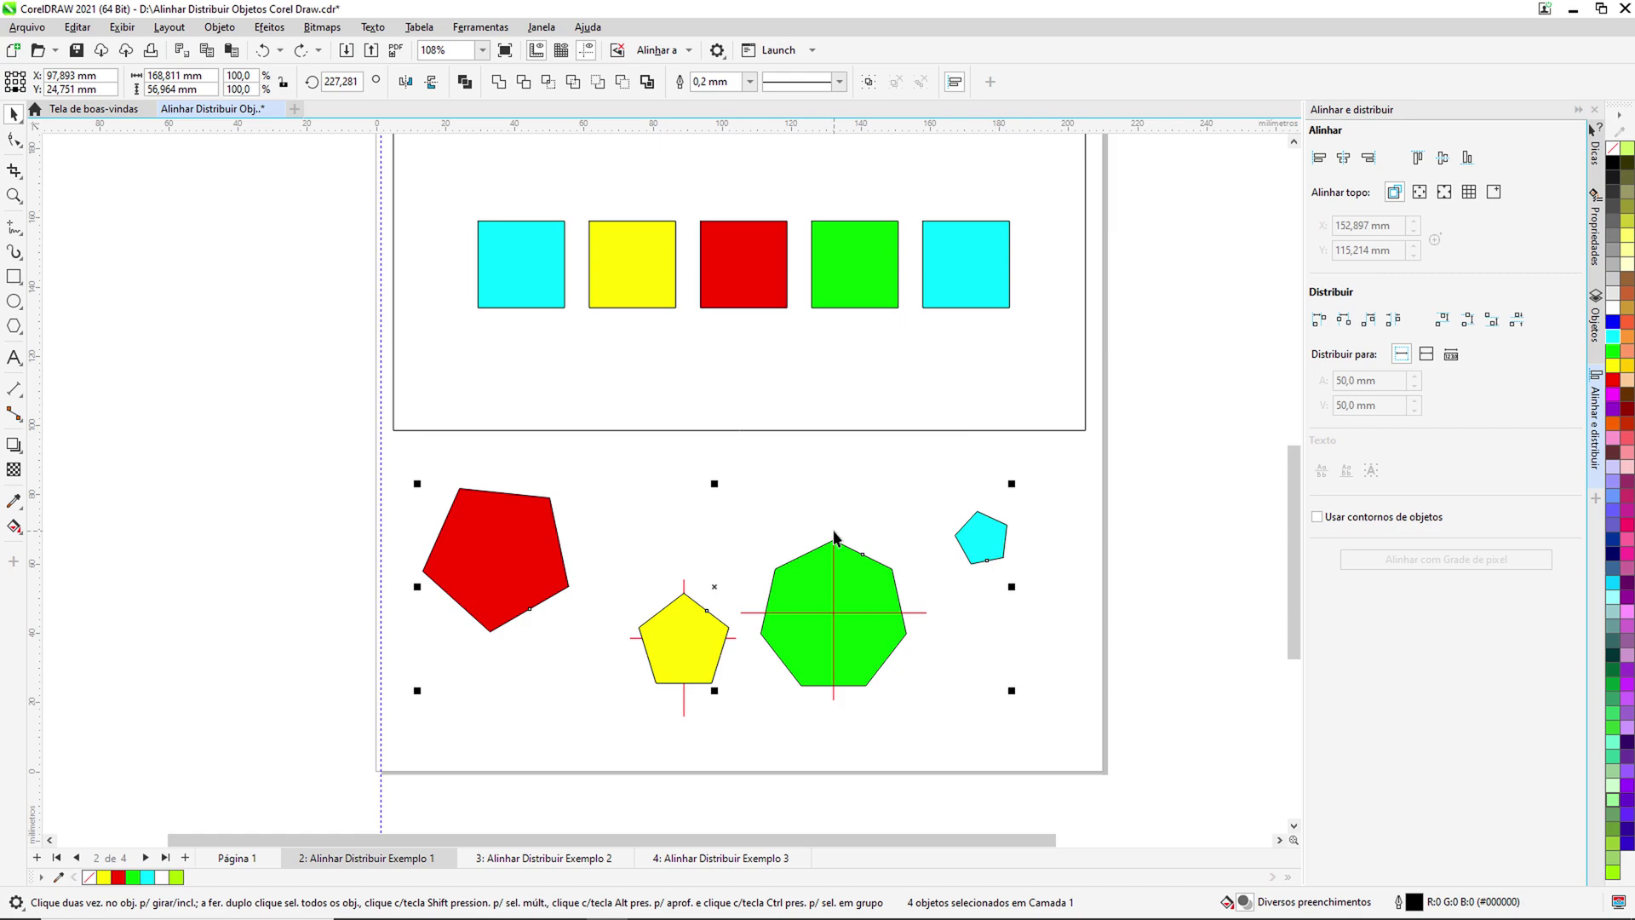
{"action": "key", "text": "l"}
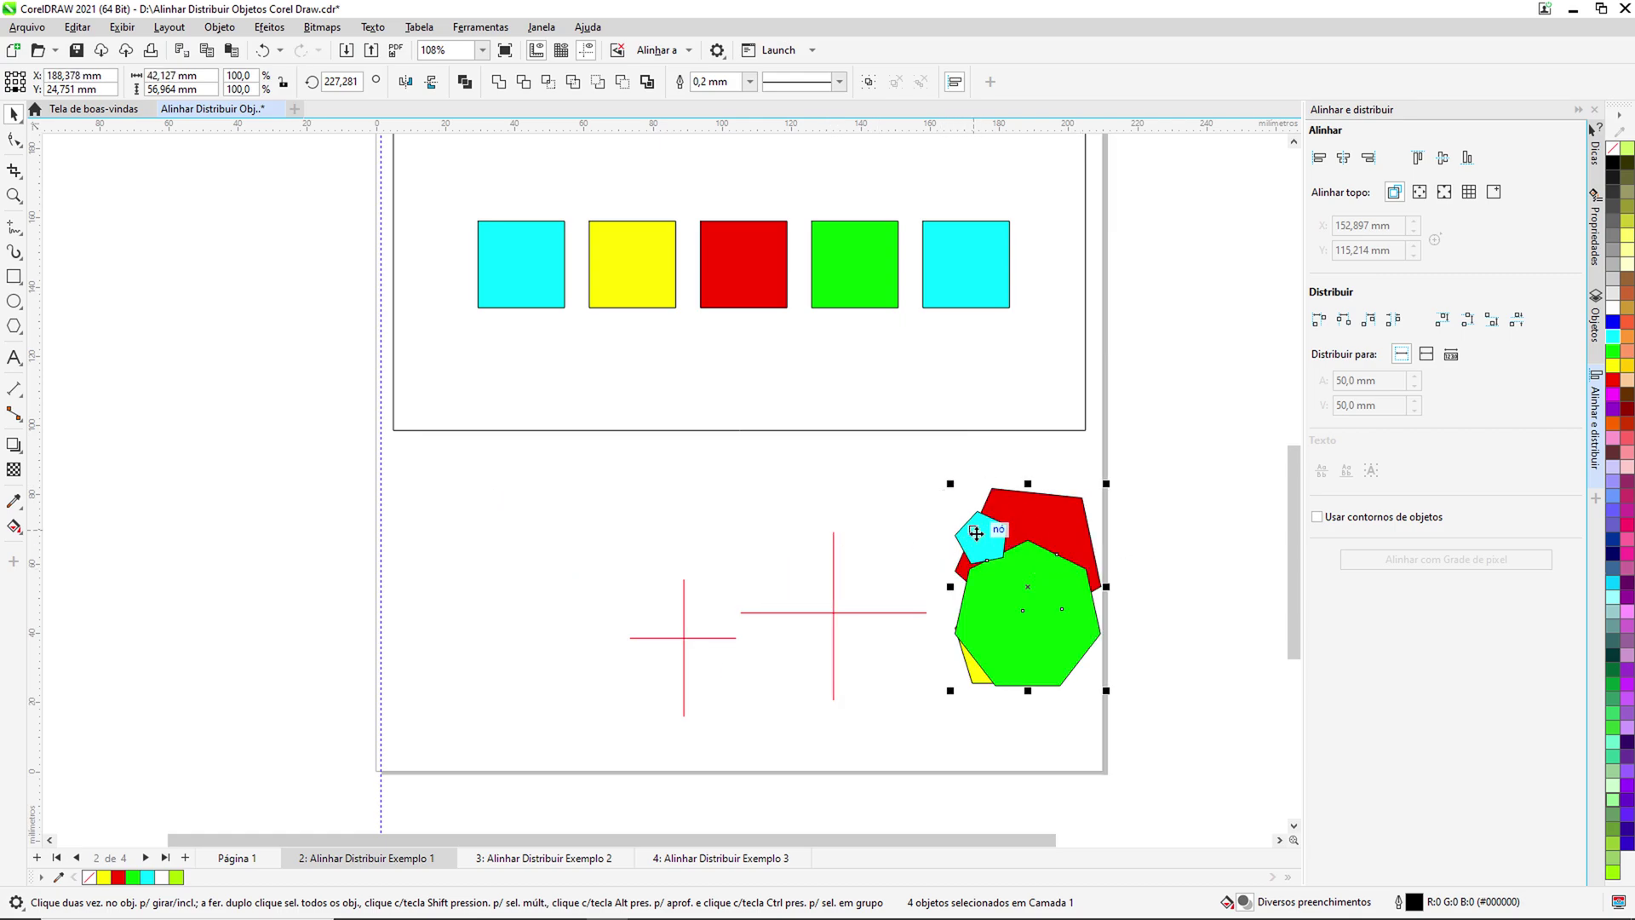
{"action": "key", "text": "ctrl+z"}
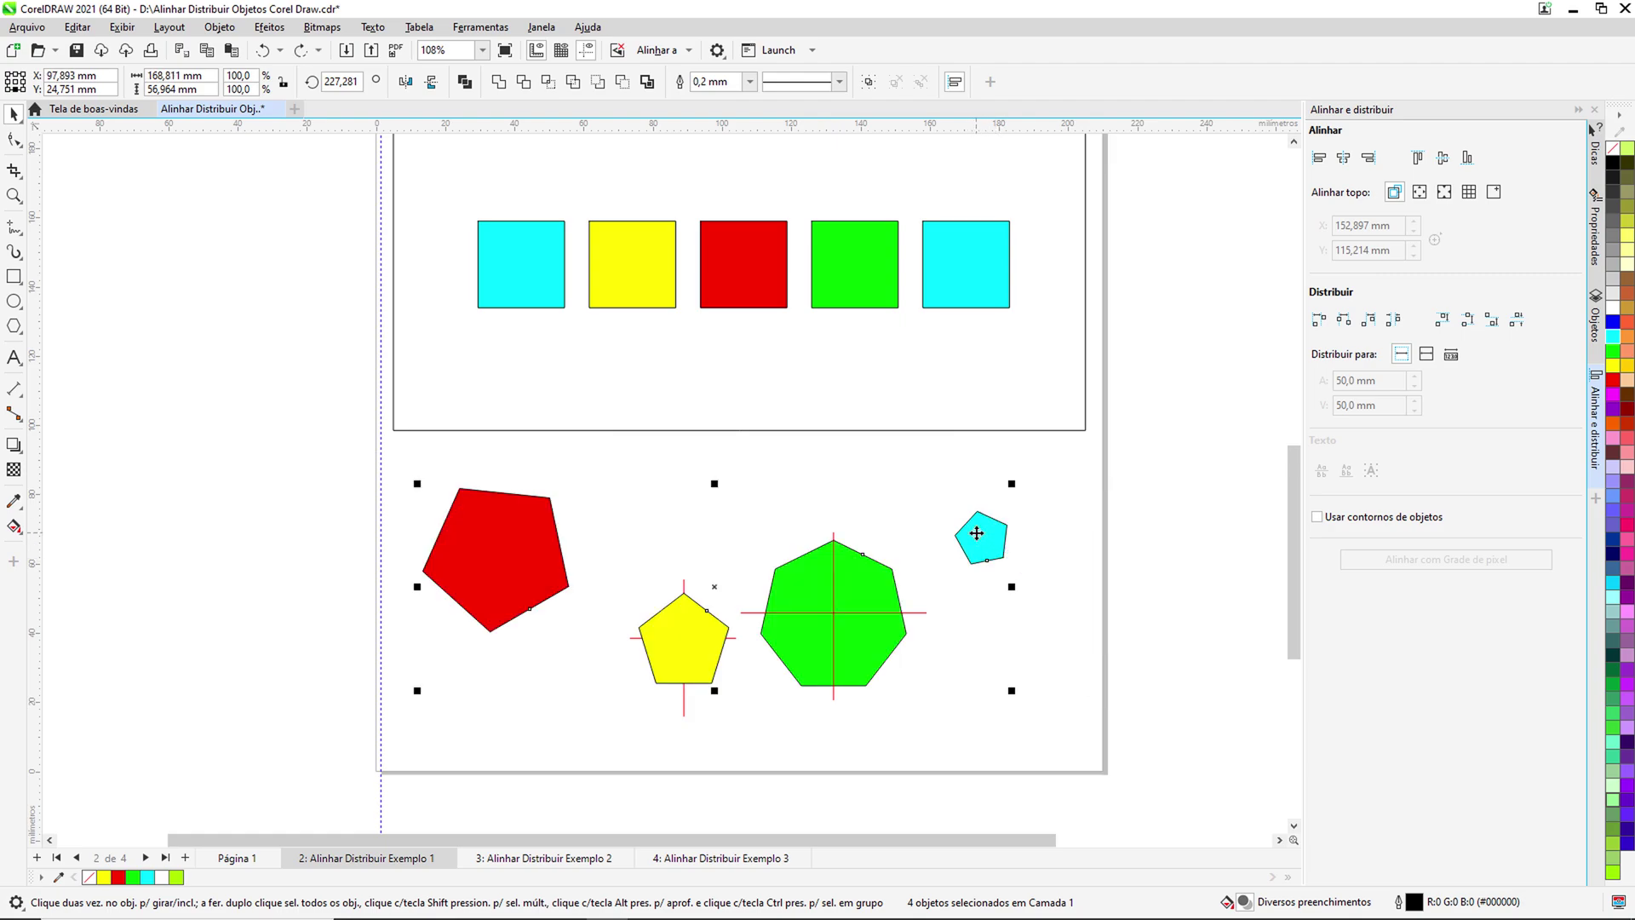